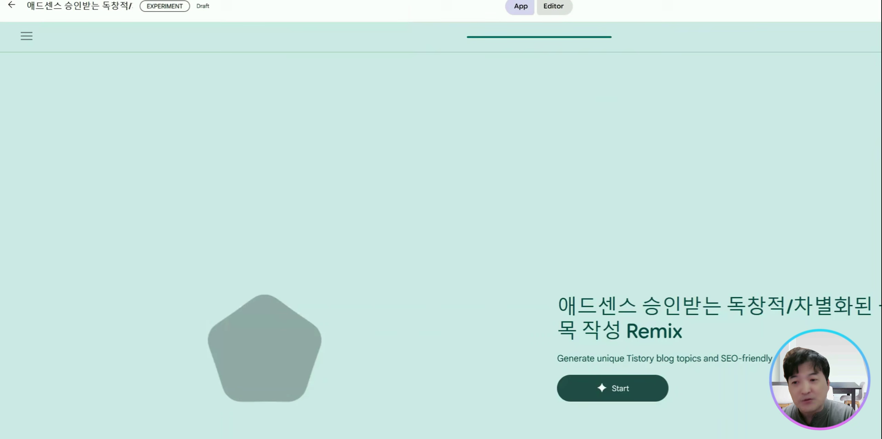
- Start a new, empty Opal app in the editor
{"action": "left_click", "coordinate": [608, 79]}
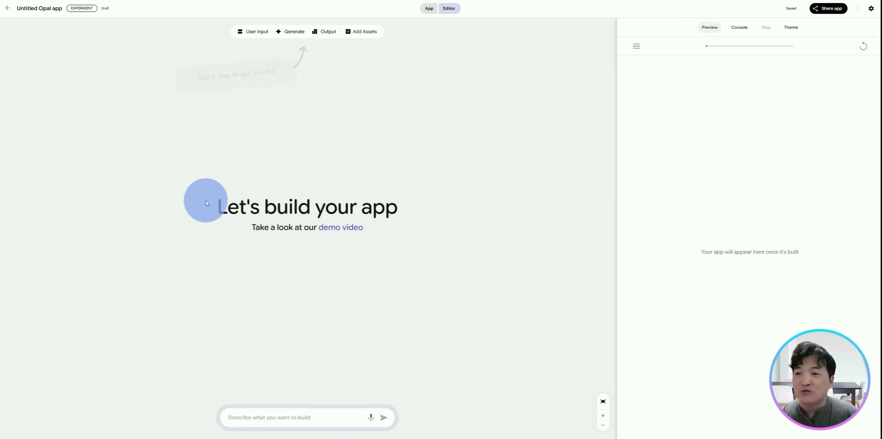
{"action": "left_click_drag", "start_coordinate": [207, 203], "coordinate": [433, 228]}
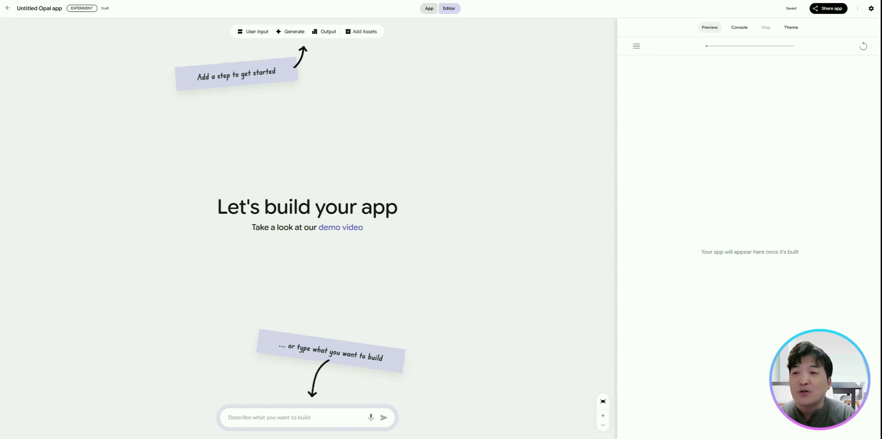
- Add a User Input, a Generate and an Output step plus a YouTube video asset to the empty canvas
{"action": "left_click", "coordinate": [255, 32]}
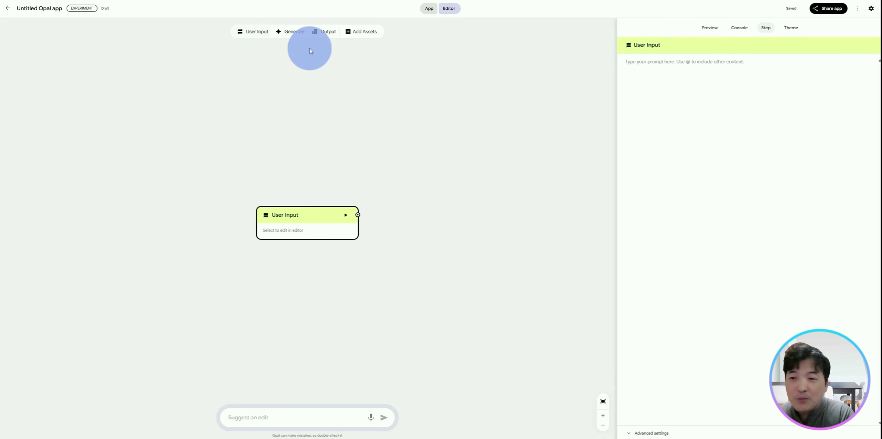
{"action": "left_click", "coordinate": [295, 31]}
{"action": "left_click", "coordinate": [336, 32]}
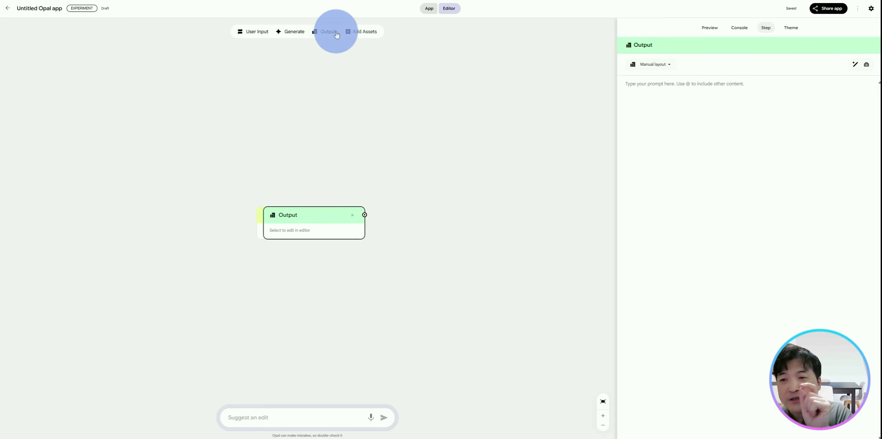
{"action": "left_click", "coordinate": [364, 32]}
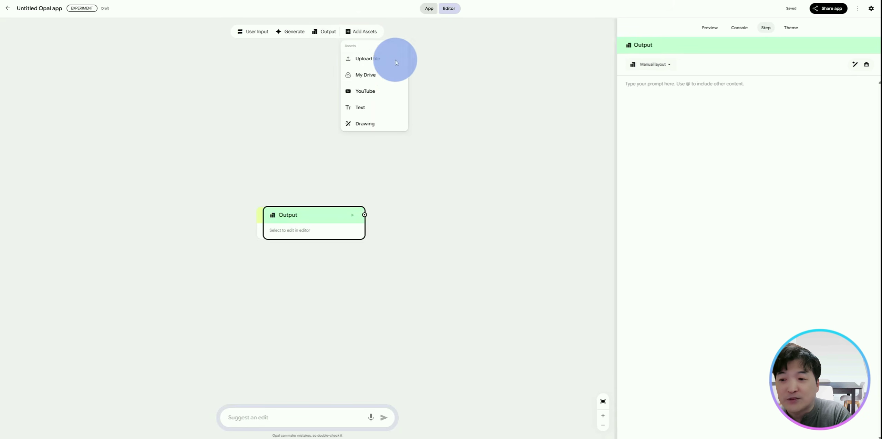
{"action": "left_click", "coordinate": [361, 90]}
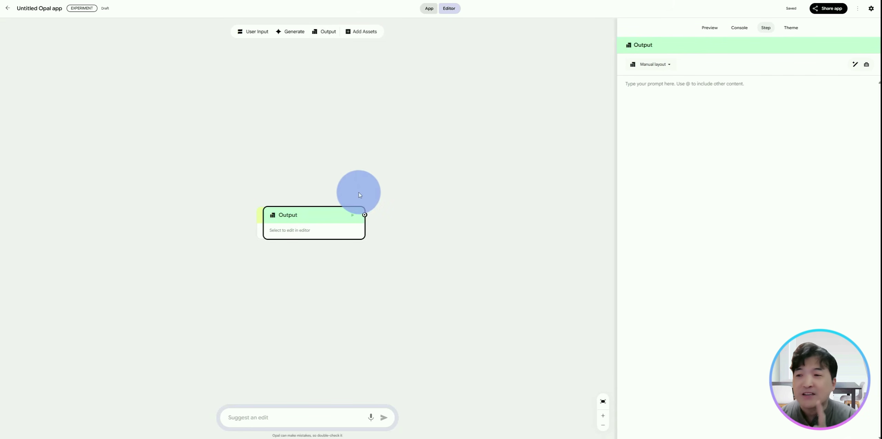
- Spread the stacked Generate, YouTube Video, User Input and Output nodes apart on the canvas
{"action": "left_click_drag", "start_coordinate": [314, 220], "coordinate": [331, 165]}
{"action": "left_click_drag", "start_coordinate": [298, 225], "coordinate": [177, 168]}
{"action": "left_click_drag", "start_coordinate": [290, 220], "coordinate": [199, 227]}
- Check the available asset types, and delete all nodes from the canvas
{"action": "left_click", "coordinate": [372, 33]}
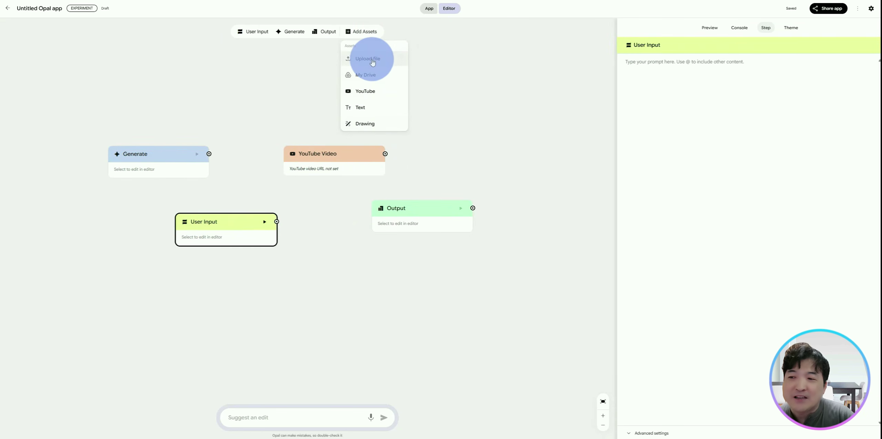
{"action": "left_click", "coordinate": [371, 75]}
{"action": "left_click", "coordinate": [606, 120]}
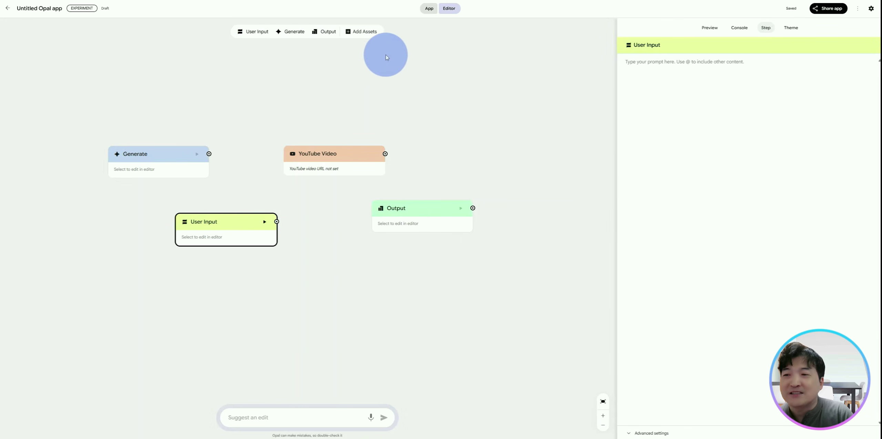
{"action": "left_click_drag", "start_coordinate": [82, 95], "coordinate": [526, 274]}
{"action": "key", "text": "Delete"}
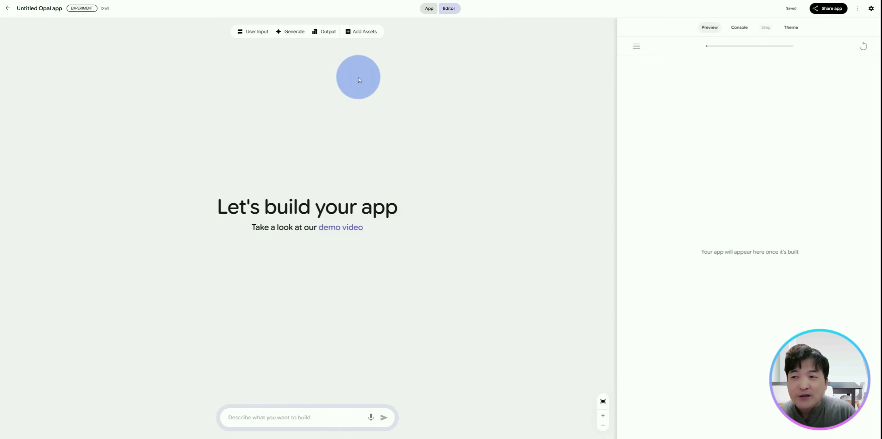
- Open the Introducing Opal demo video and close it again
{"action": "left_click", "coordinate": [352, 228]}
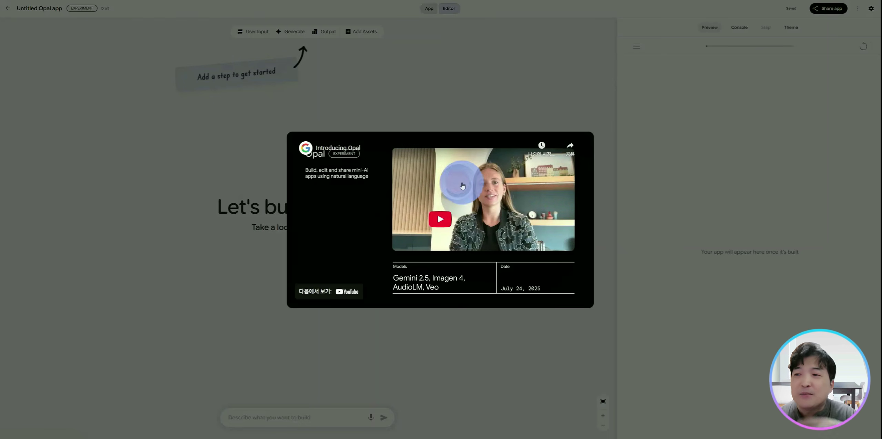
{"action": "left_click", "coordinate": [538, 91]}
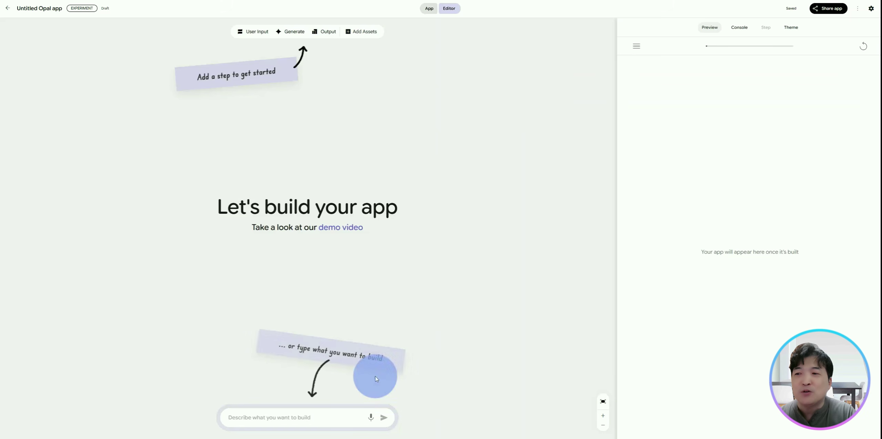
- Generate an app from a Korean prompt describing a chatbot that recommends original, differentiated Tistory blog topics and creates blog titles by category
{"action": "left_click", "coordinate": [303, 418]}
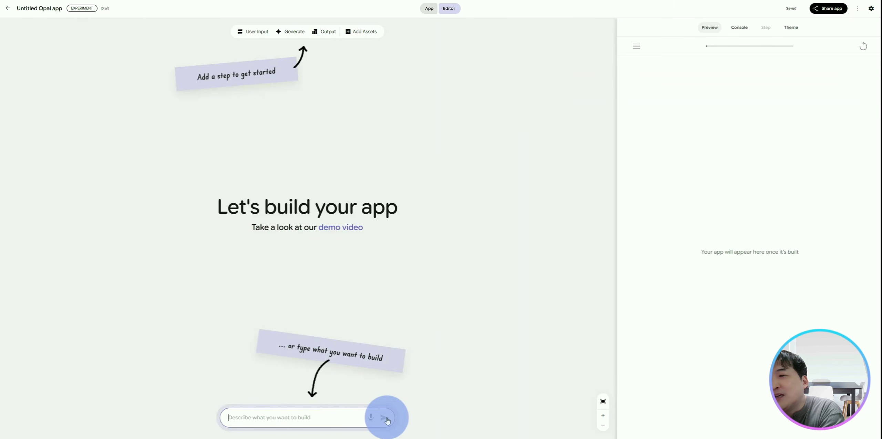
{"action": "left_click", "coordinate": [517, 15]}
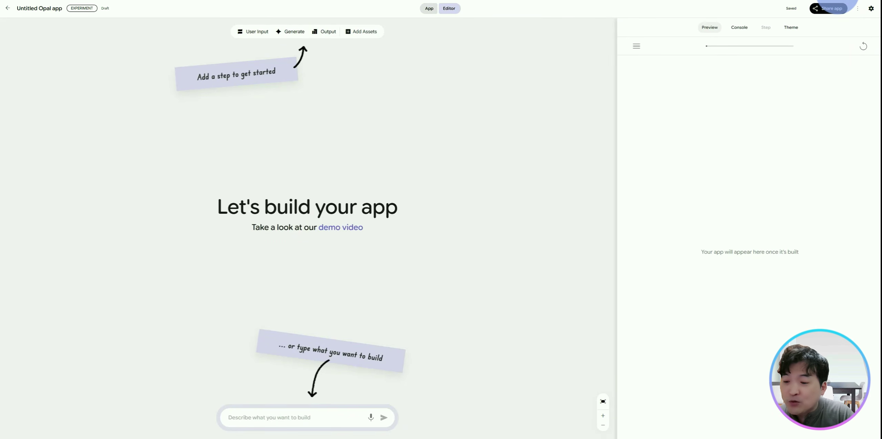
{"action": "type", "text": "이 챗봇은 티스토리 블로그의 주제를 추천해 주며(독창적이고 차별화된 주제 포함) 추천해 준 주제를 바탕으로 해당 주제에 대한 다양한 카테고리별 블로그 제목을 생성합니다."}
{"action": "key", "text": "Return"}
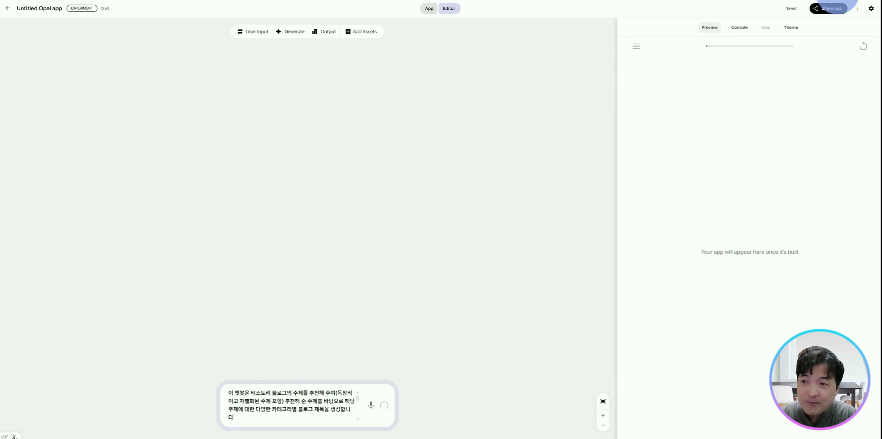
{"action": "key", "text": "ctrl+plus"}
{"action": "key", "text": "ctrl+plus"}
{"action": "key", "text": "ctrl+plus"}
{"action": "key", "text": "ctrl+plus"}
{"action": "key", "text": "ctrl+plus"}
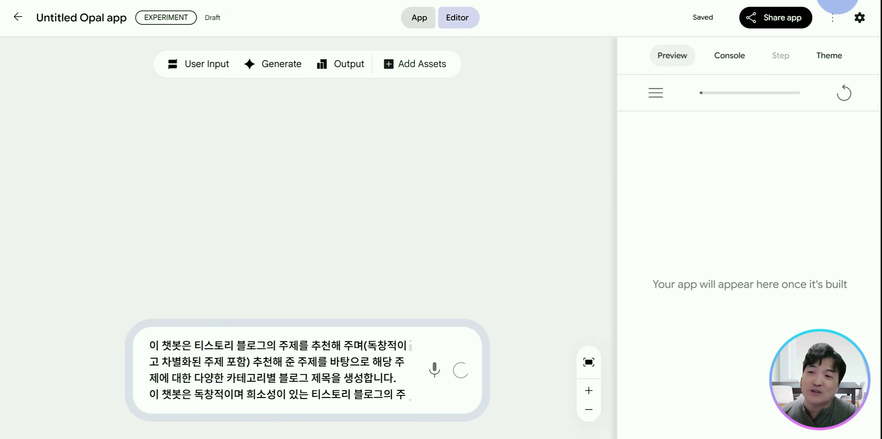
{"action": "key", "text": "ctrl+0"}
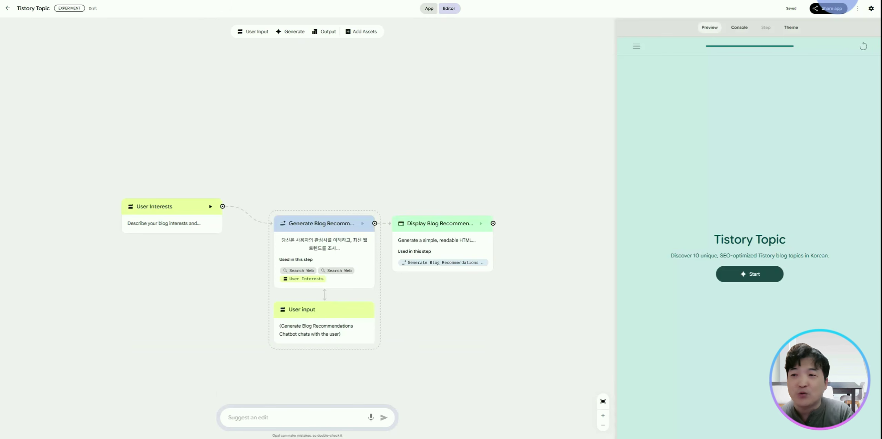
- Rearrange the workflow with the blog recommendation chatbot and User Interests nodes higher up and Display Blog Recommendations farther out beyond the chatbot
{"action": "left_click_drag", "start_coordinate": [321, 223], "coordinate": [317, 118]}
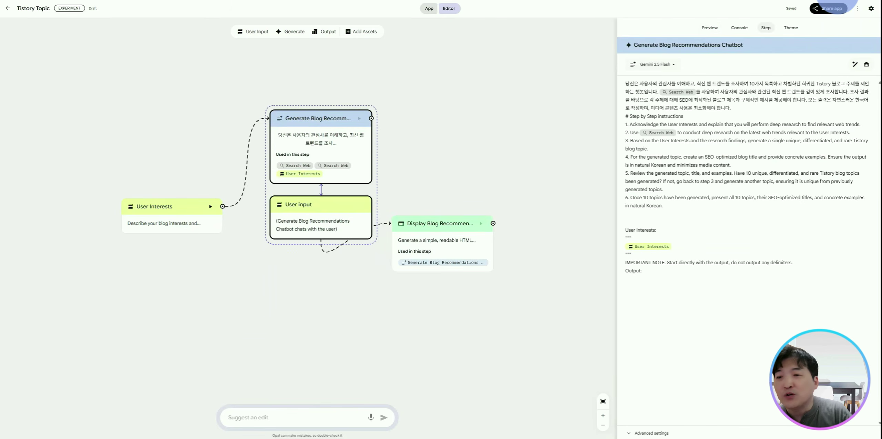
{"action": "left_click_drag", "start_coordinate": [172, 207], "coordinate": [131, 132]}
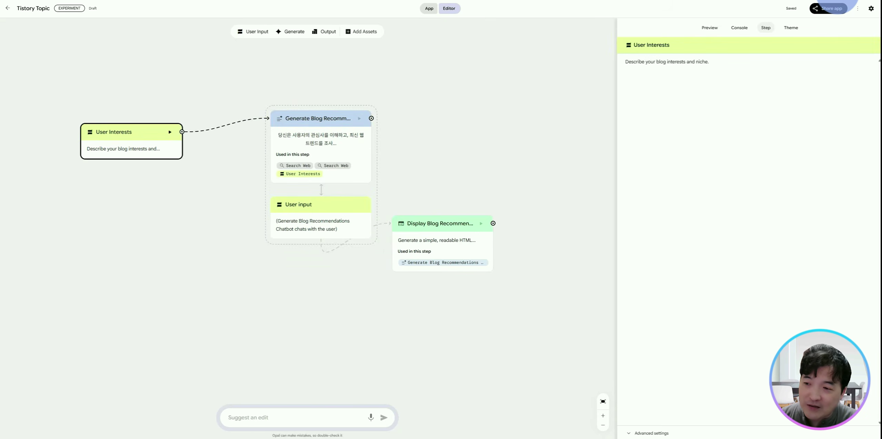
{"action": "left_click", "coordinate": [442, 223]}
{"action": "left_click_drag", "start_coordinate": [441, 241], "coordinate": [508, 197]}
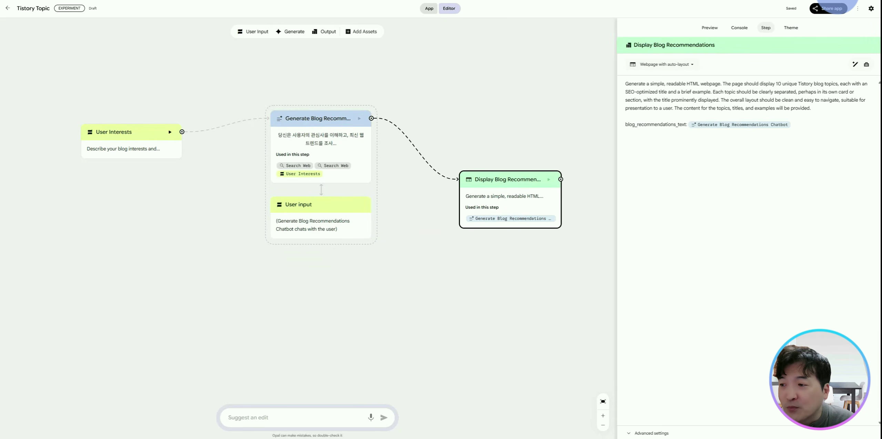
- Examine the prompts of the User Interests, Generate Blog Recommendations Chatbot and Display Blog Recommendations steps
{"action": "left_click", "coordinate": [131, 141]}
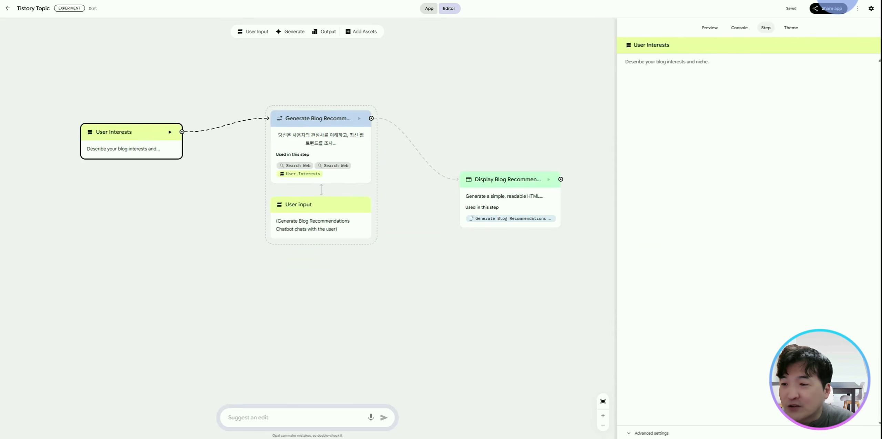
{"action": "left_click", "coordinate": [321, 144]}
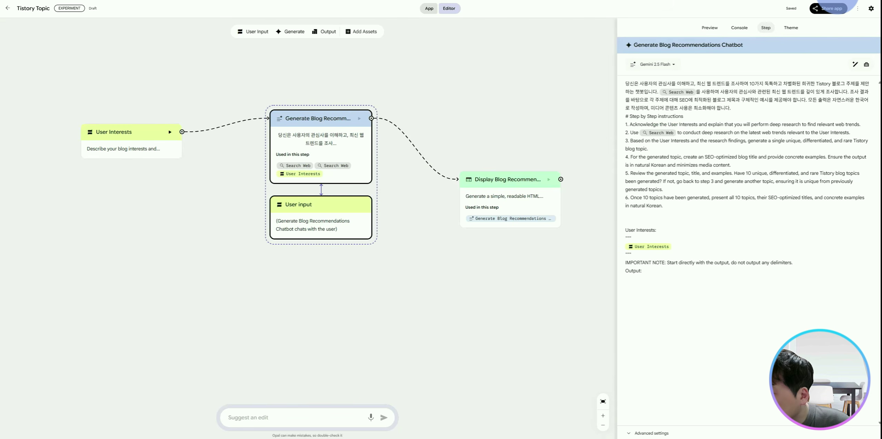
{"action": "left_click", "coordinate": [510, 199]}
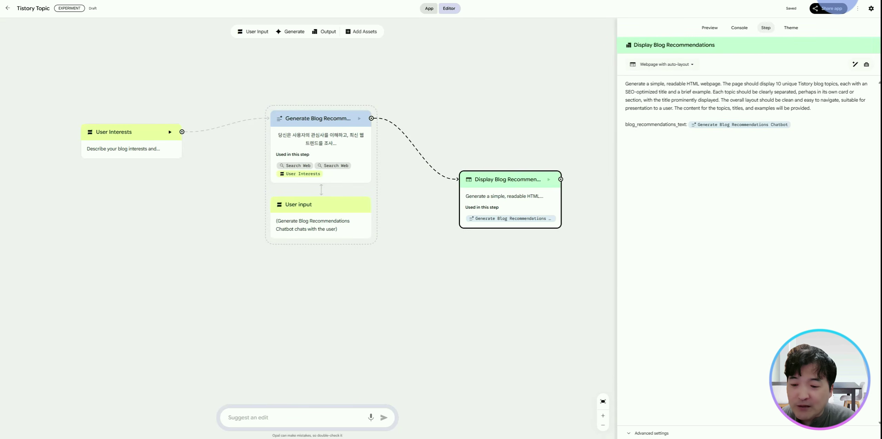
{"action": "key", "text": "Escape"}
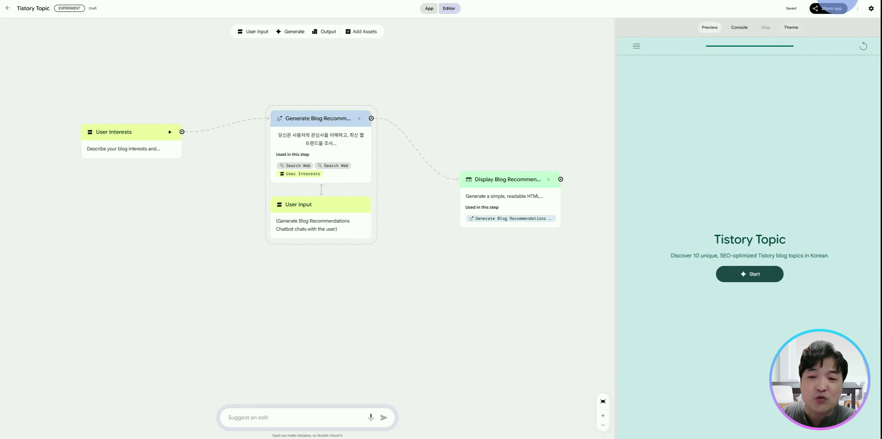
- Rename the app as "애드센스 승인받는 독창적/차별화된 블로그 주제 및 제목 작성"
{"action": "left_click_drag", "start_coordinate": [715, 239], "coordinate": [786, 240]}
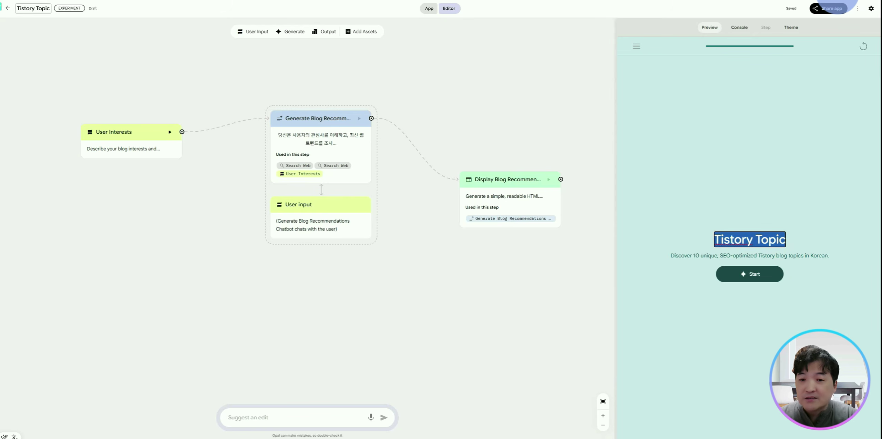
{"action": "triple_click", "coordinate": [43, 8]}
{"action": "key", "text": "ctrl+v"}
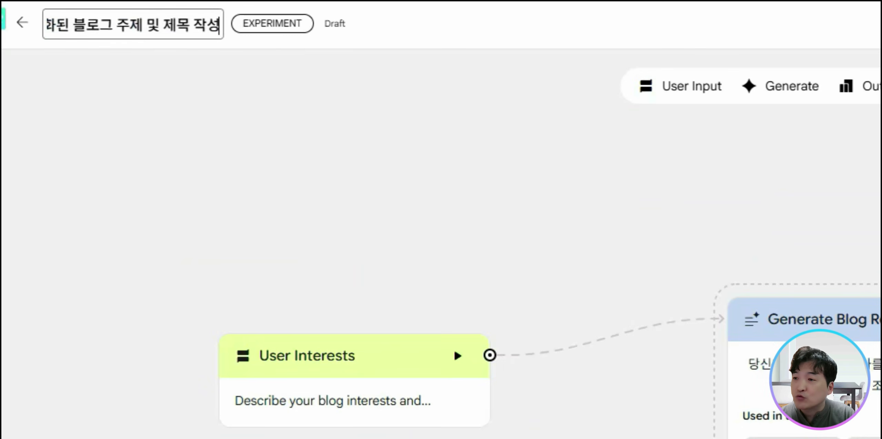
{"action": "key", "text": "Return"}
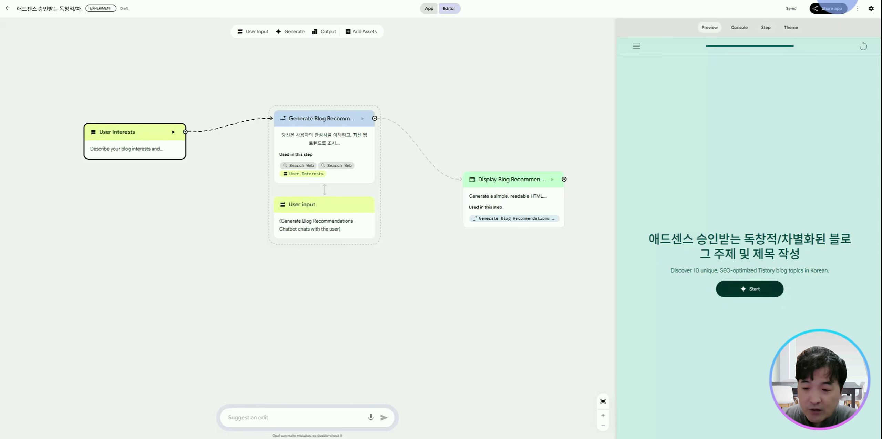
- Run the app, submit "주제를 추천해 주세요!" as the blog interest, and switch to the full app view
{"action": "left_click", "coordinate": [620, 276]}
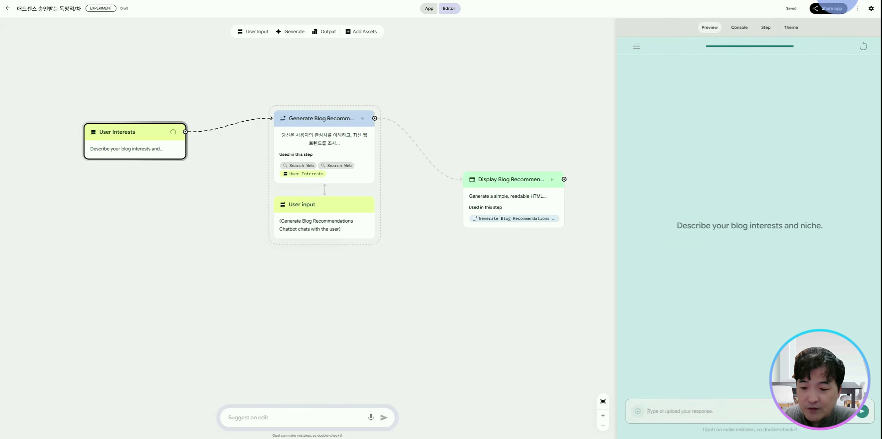
{"action": "left_click_drag", "start_coordinate": [676, 225], "coordinate": [823, 225]}
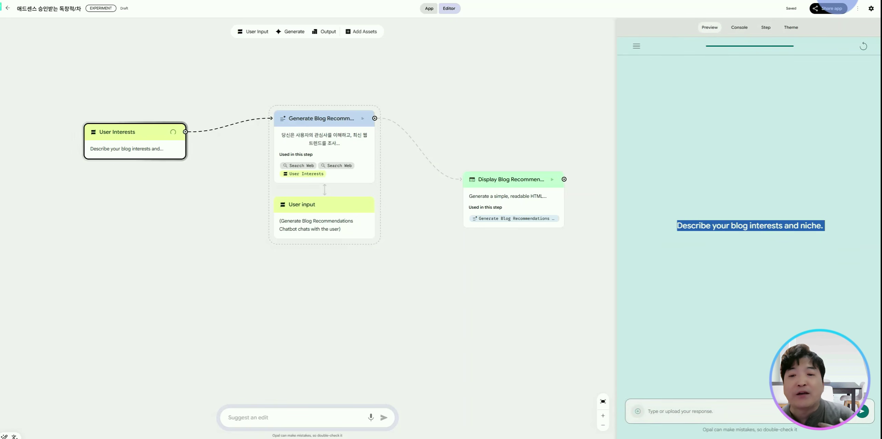
{"action": "left_click", "coordinate": [823, 225]}
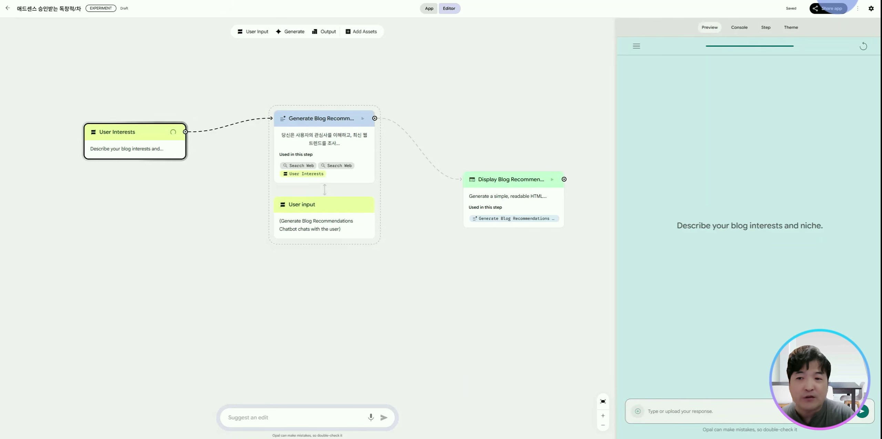
{"action": "type", "text": "주제를 추천해 주세요!"}
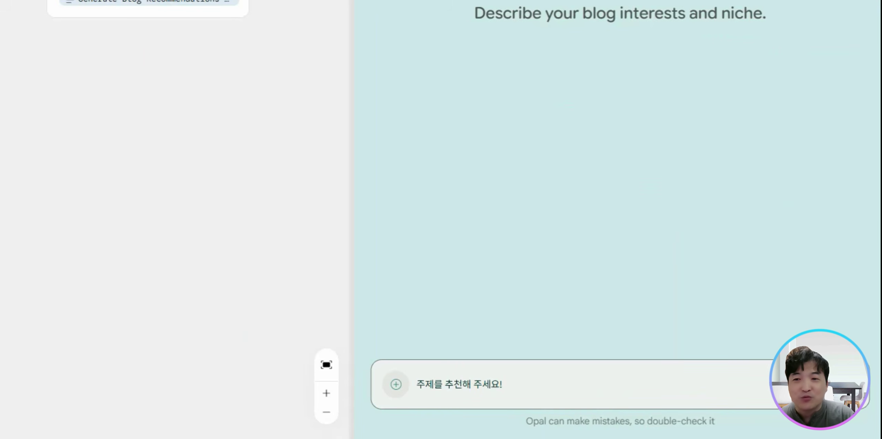
{"action": "key", "text": "Return"}
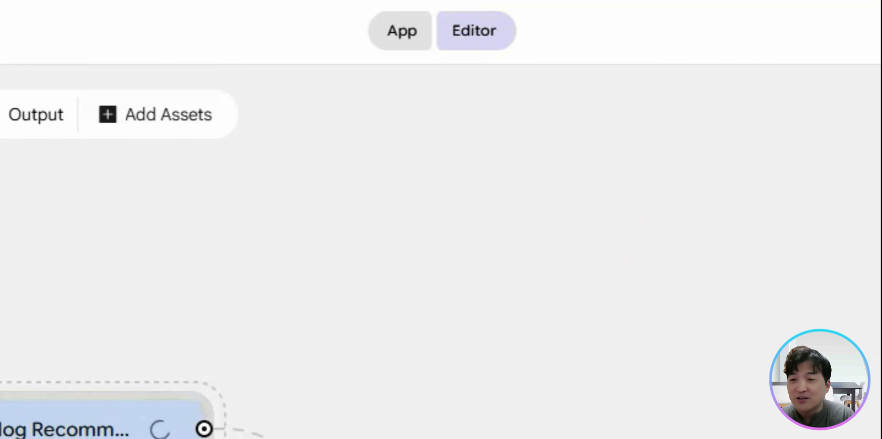
{"action": "left_click", "coordinate": [400, 31]}
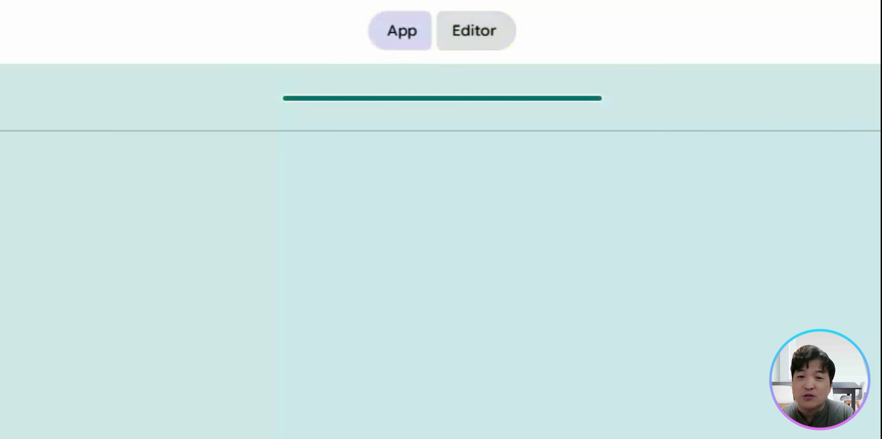
{"action": "triple_click", "coordinate": [448, 223]}
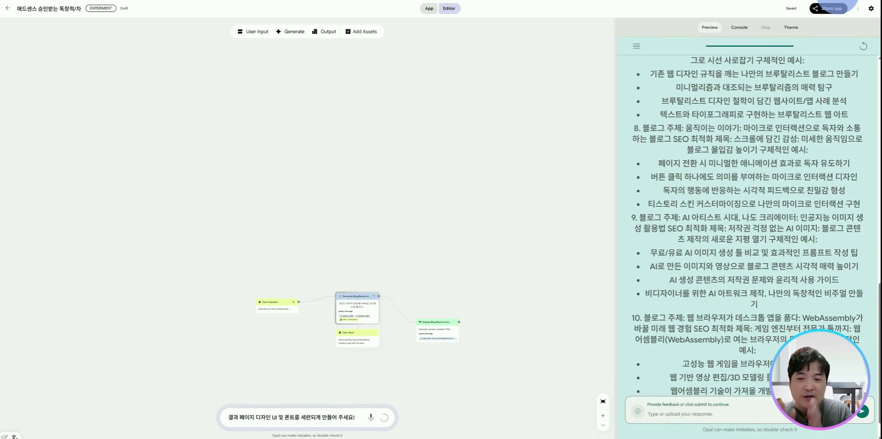
- Review the revised webpage design prompt of the Display Blog Recommendations step, then deselect the step
{"action": "key", "text": "ctrl+plus"}
{"action": "key", "text": "ctrl+plus"}
{"action": "key", "text": "ctrl+plus"}
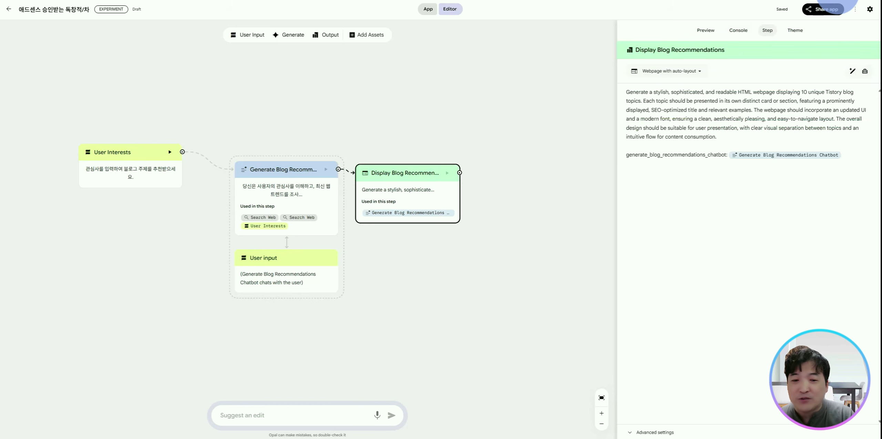
{"action": "left_click_drag", "start_coordinate": [625, 92], "coordinate": [716, 137]}
{"action": "key", "text": "Escape"}
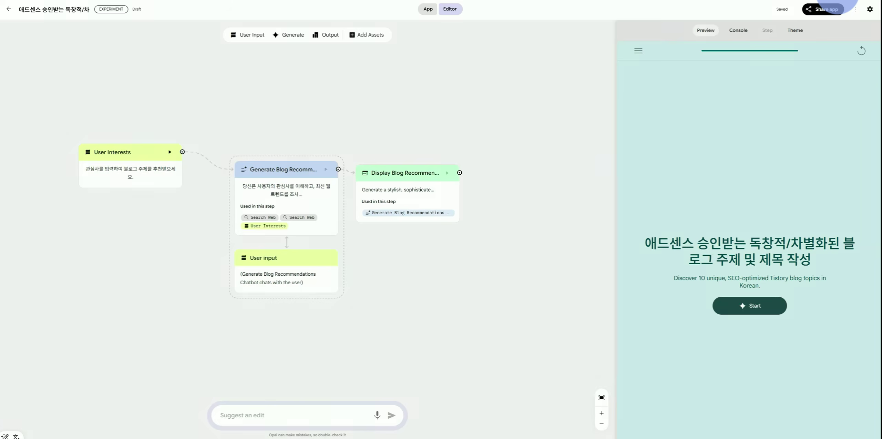
- Run the app in the preview and submit "주제 추천" as the blog interest
{"action": "left_click", "coordinate": [750, 305]}
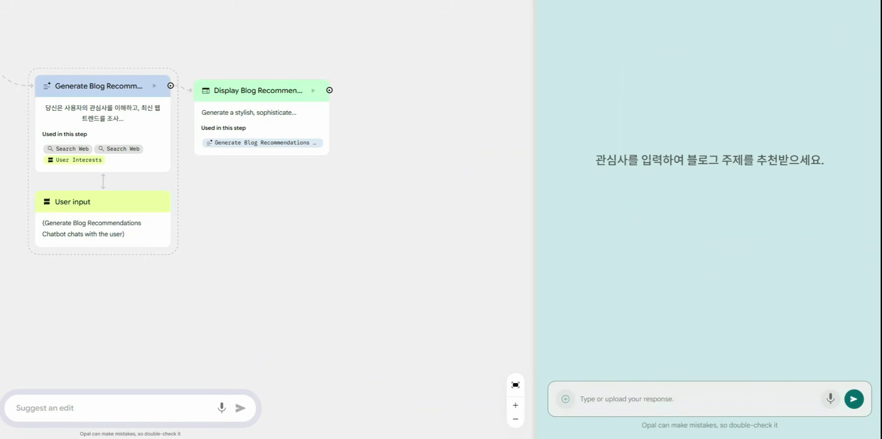
{"action": "type", "text": "주제 추천"}
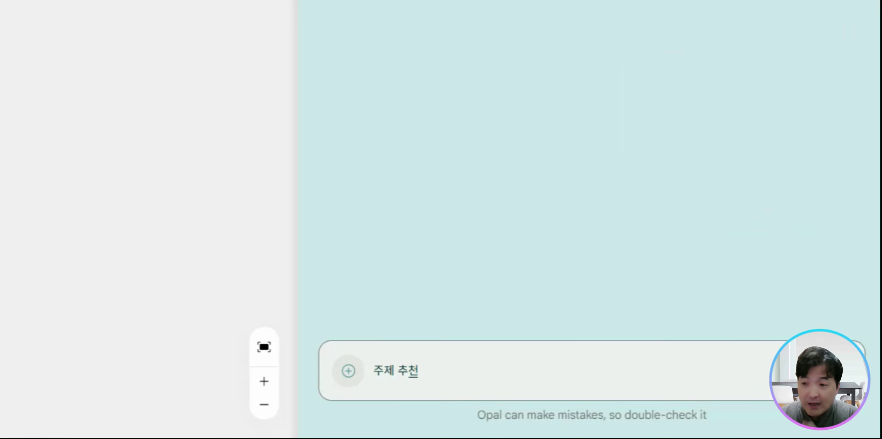
{"action": "key", "text": "Return"}
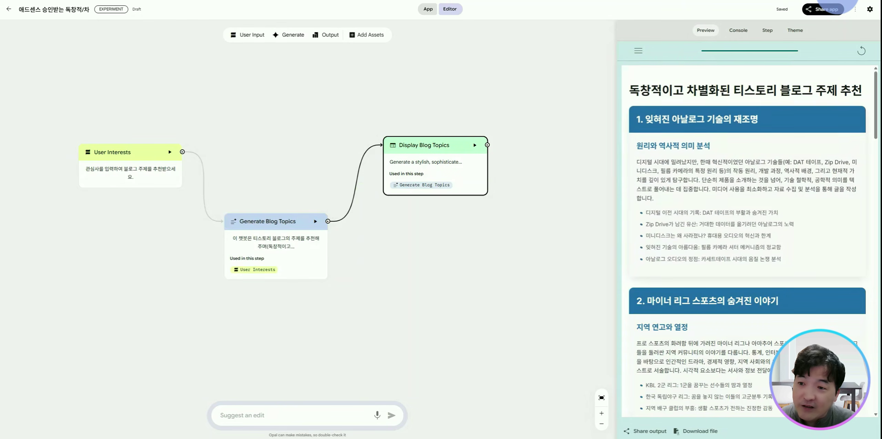
- Browse the recommended Tistory blog topics in the preview and in the full app view
{"action": "scroll", "coordinate": [747, 241], "scroll_direction": "down", "scroll_amount": 3}
{"action": "scroll", "coordinate": [747, 241], "scroll_direction": "down", "scroll_amount": 6}
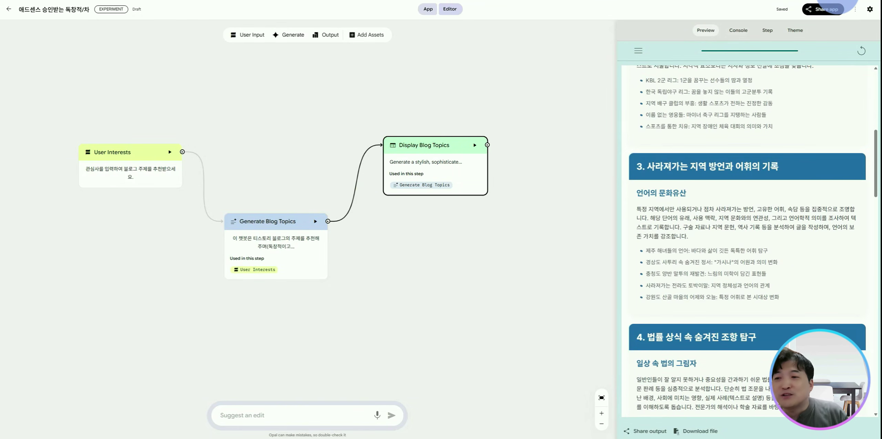
{"action": "left_click", "coordinate": [428, 8]}
{"action": "scroll", "coordinate": [429, 20], "scroll_direction": "down", "scroll_amount": 12}
{"action": "scroll", "coordinate": [429, 21], "scroll_direction": "down", "scroll_amount": 9}
{"action": "scroll", "coordinate": [429, 28], "scroll_direction": "up", "scroll_amount": 10}
{"action": "scroll", "coordinate": [428, 29], "scroll_direction": "up", "scroll_amount": 1}
- Examine the headings and suggested titles of topic cards 4 to 6, including the first title under card 4
{"action": "triple_click", "coordinate": [455, 69]}
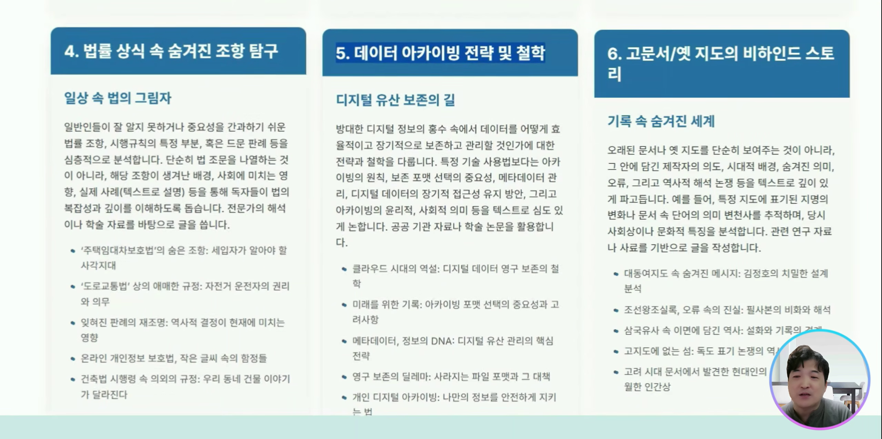
{"action": "left_click_drag", "start_coordinate": [64, 51], "coordinate": [279, 51]}
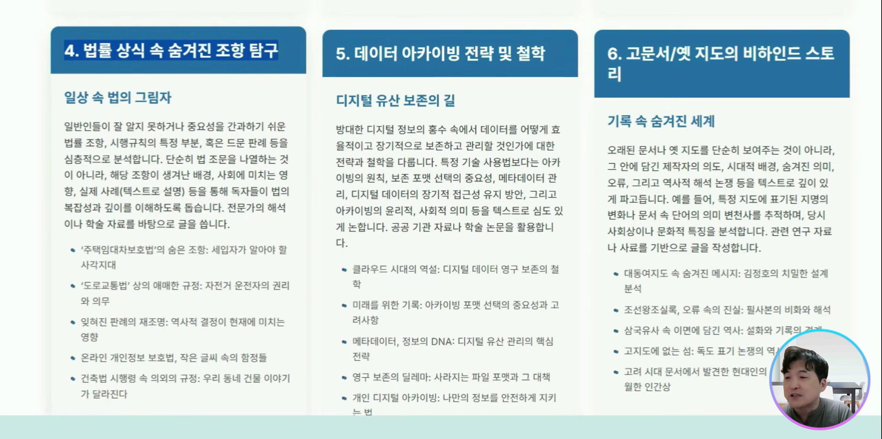
{"action": "left_click_drag", "start_coordinate": [81, 250], "coordinate": [116, 265]}
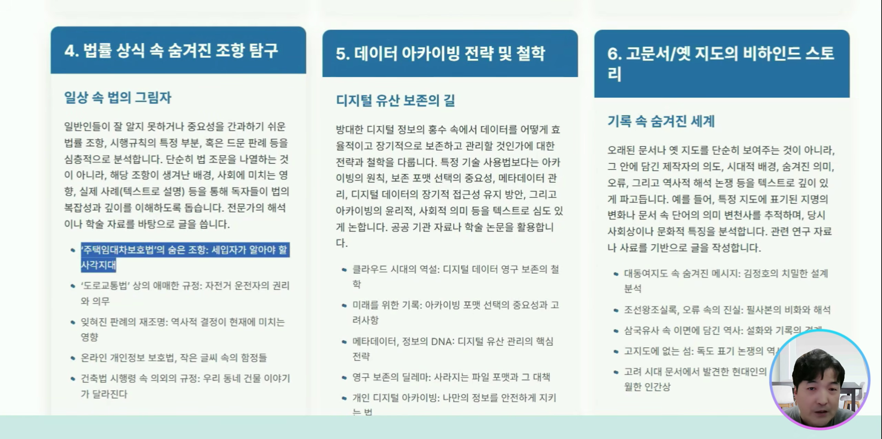
{"action": "left_click_drag", "start_coordinate": [607, 52], "coordinate": [621, 73]}
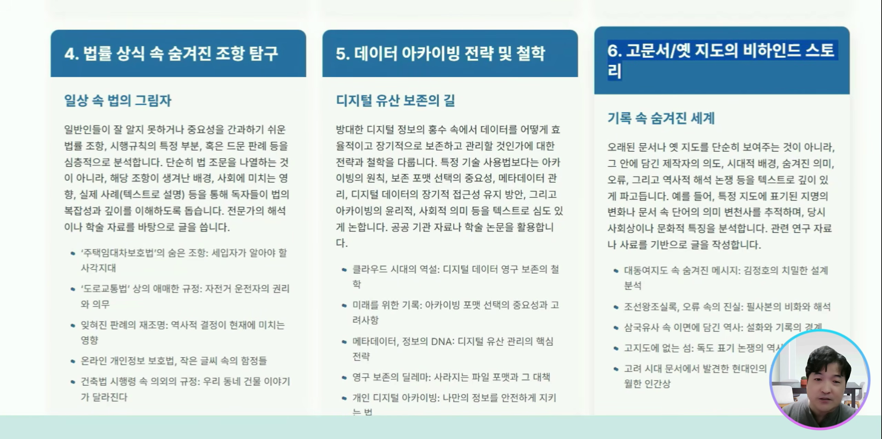
{"action": "scroll", "coordinate": [450, 213], "scroll_direction": "down", "scroll_amount": 5}
{"action": "scroll", "coordinate": [450, 207], "scroll_direction": "up", "scroll_amount": 5}
{"action": "left_click_drag", "start_coordinate": [81, 250], "coordinate": [115, 265]}
{"action": "left_click_drag", "start_coordinate": [608, 51], "coordinate": [622, 72]}
{"action": "scroll", "coordinate": [450, 213], "scroll_direction": "down", "scroll_amount": 5}
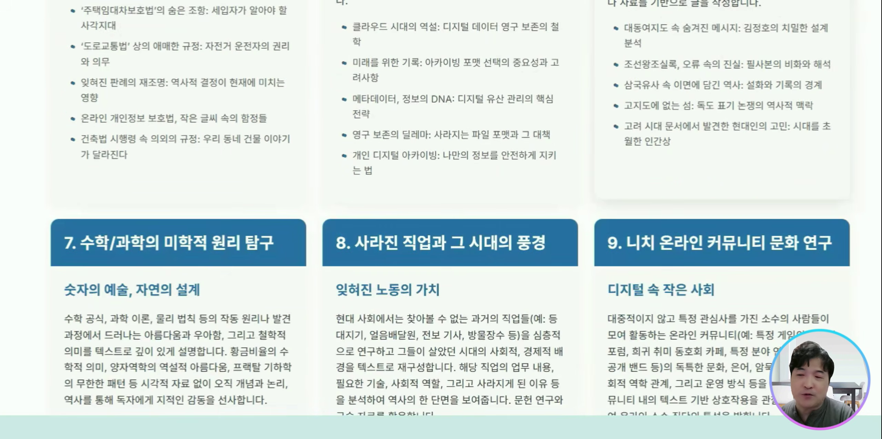
- Examine the description and suggested titles of topic card 8, "사라진 직업과 그 시대의 풍경", then return to the start of the results
{"action": "triple_click", "coordinate": [450, 368]}
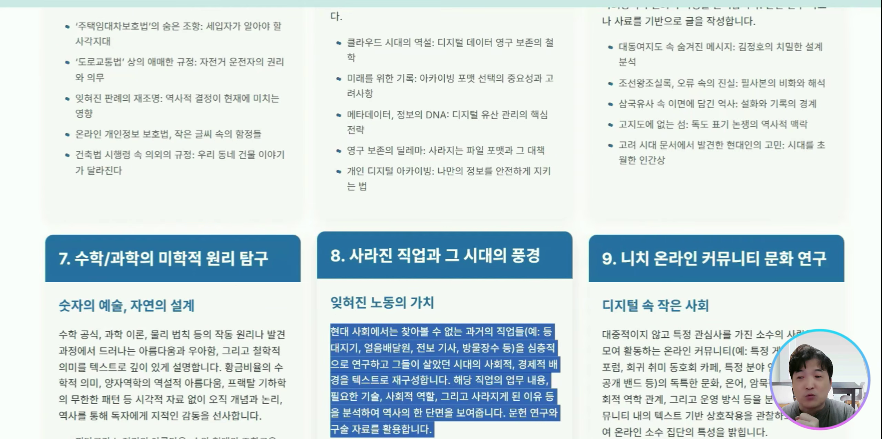
{"action": "scroll", "coordinate": [444, 223], "scroll_direction": "down", "scroll_amount": 4}
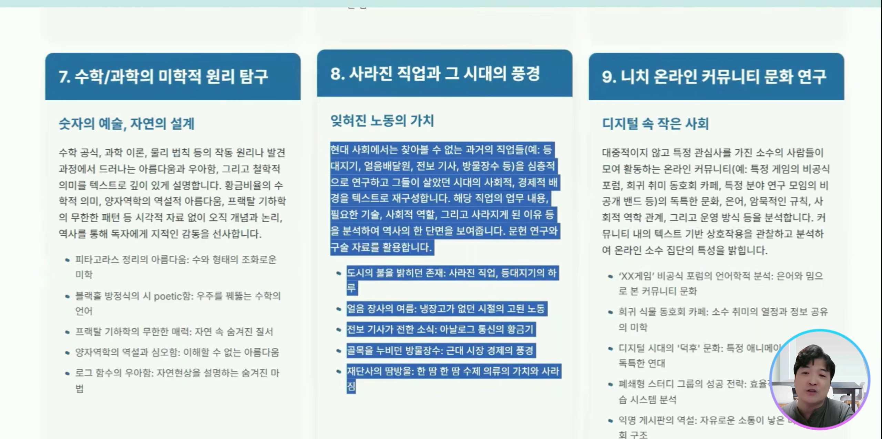
{"action": "scroll", "coordinate": [441, 220], "scroll_direction": "down", "scroll_amount": 5}
{"action": "scroll", "coordinate": [441, 220], "scroll_direction": "up", "scroll_amount": 9}
{"action": "triple_click", "coordinate": [373, 255]}
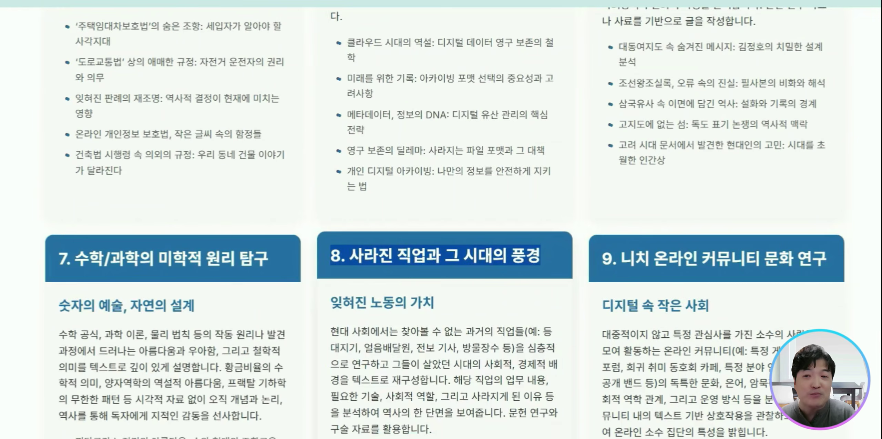
{"action": "scroll", "coordinate": [441, 220], "scroll_direction": "up", "scroll_amount": 20}
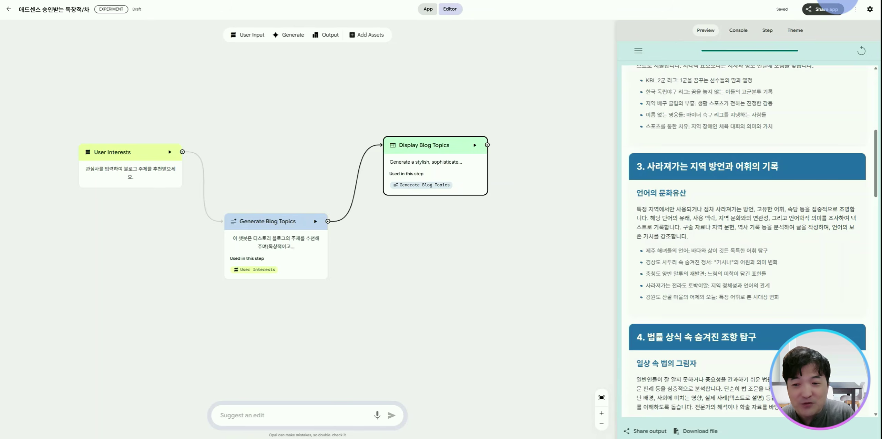
- Publish the Opal app publicly through its sharing settings and close the share dialog
{"action": "left_click", "coordinate": [825, 9]}
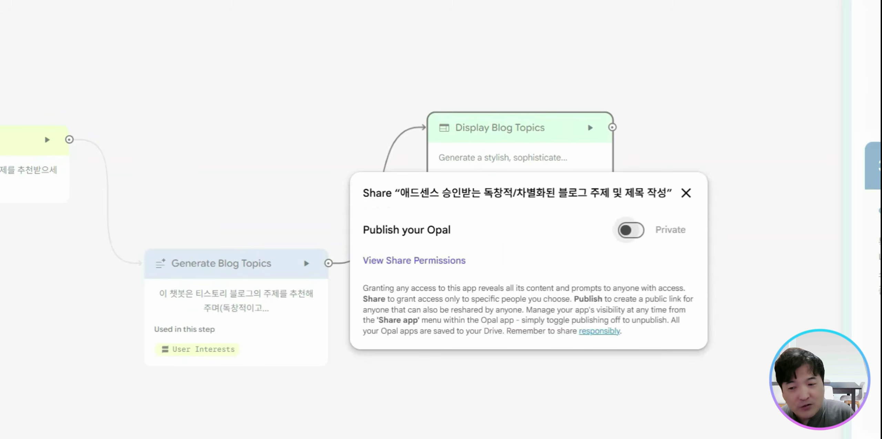
{"action": "left_click", "coordinate": [630, 230]}
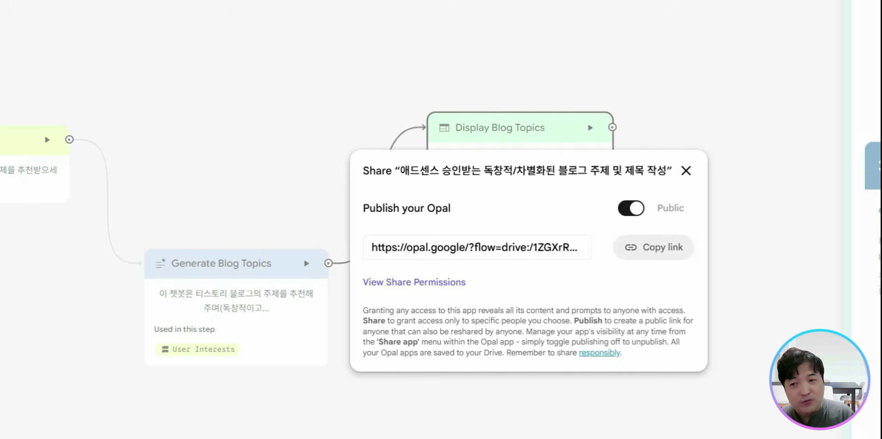
{"action": "key", "text": "Escape"}
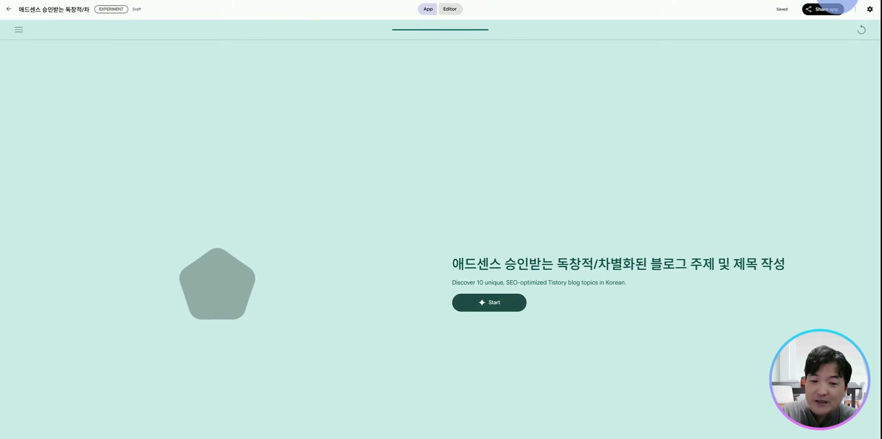
- Run the app in the full app view and submit a topic recommendation request as the blog interest
{"action": "left_click", "coordinate": [489, 302]}
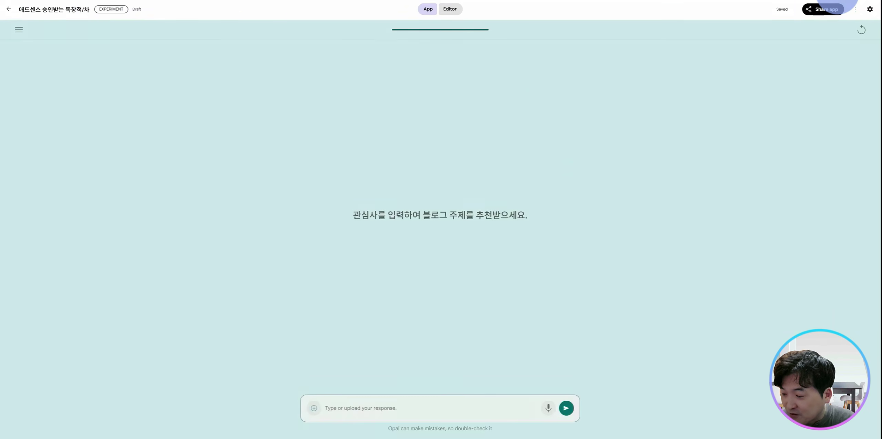
{"action": "type", "text": "죄"}
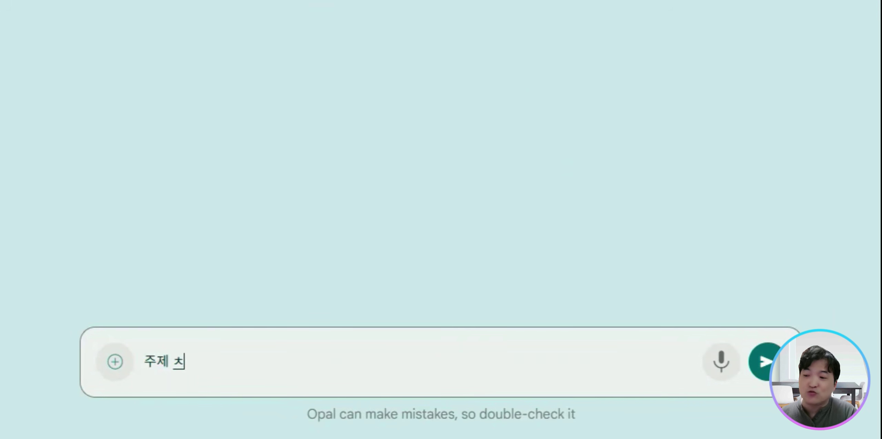
{"action": "key", "text": "Return"}
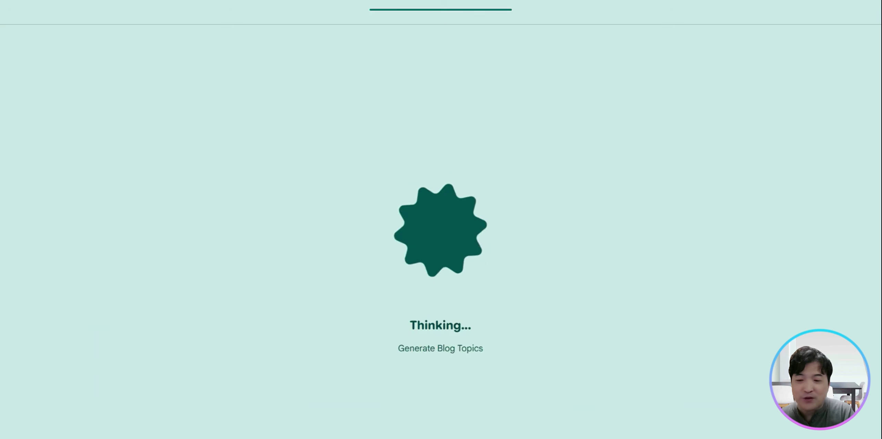
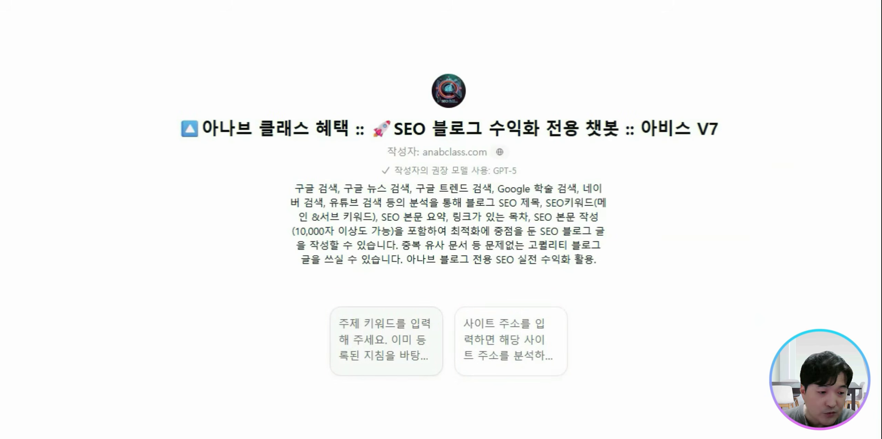
- In ChatGPT's 아비스 V7 SEO blog chatbot, submit the topic "그리스 신화 속 '자연 법칙': 번개와 중력의 비밀" with "구글 검색 및 네이버 검색"
{"action": "left_click", "coordinate": [386, 340]}
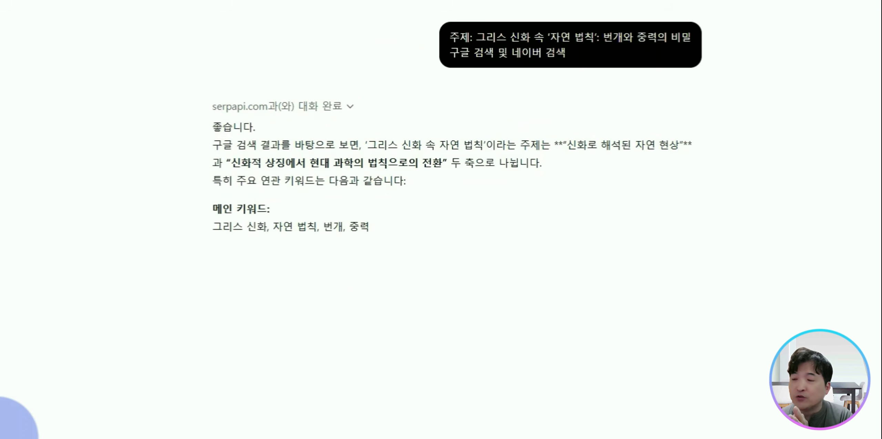
{"action": "scroll", "coordinate": [656, 261], "scroll_direction": "down", "scroll_amount": 2}
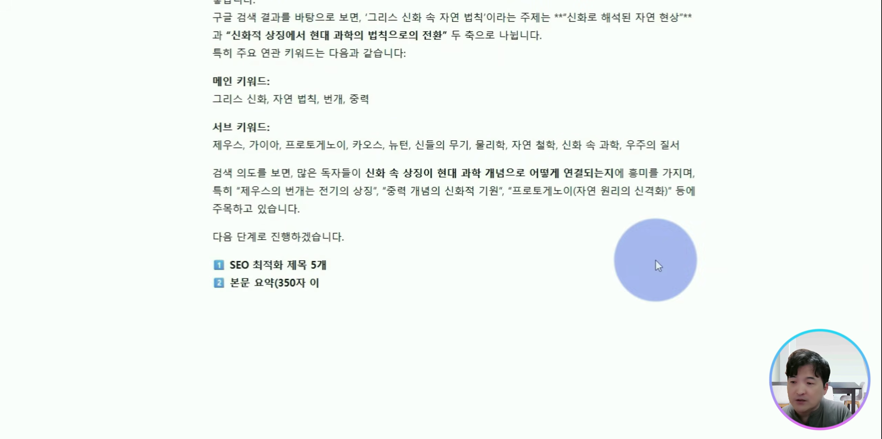
{"action": "scroll", "coordinate": [527, 343], "scroll_direction": "down", "scroll_amount": 5}
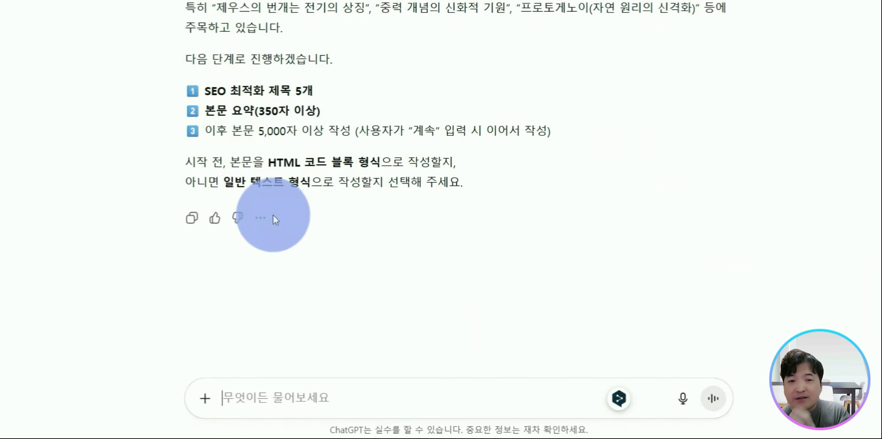
- Answer the format question with "일반 텍스트로 지침에 충실하게 작성해 주세요"
{"action": "type", "text": "일반 텍스트로 지침에 충실해"}
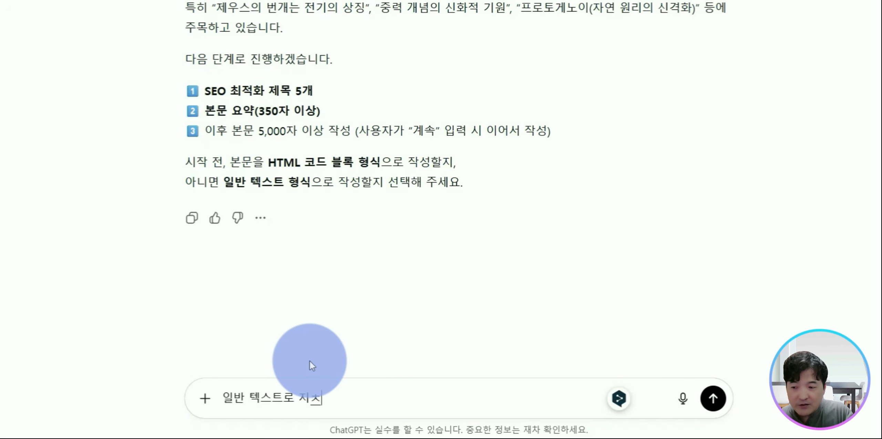
{"action": "type", "text": "게 작성해 주세요"}
{"action": "key", "text": "Return"}
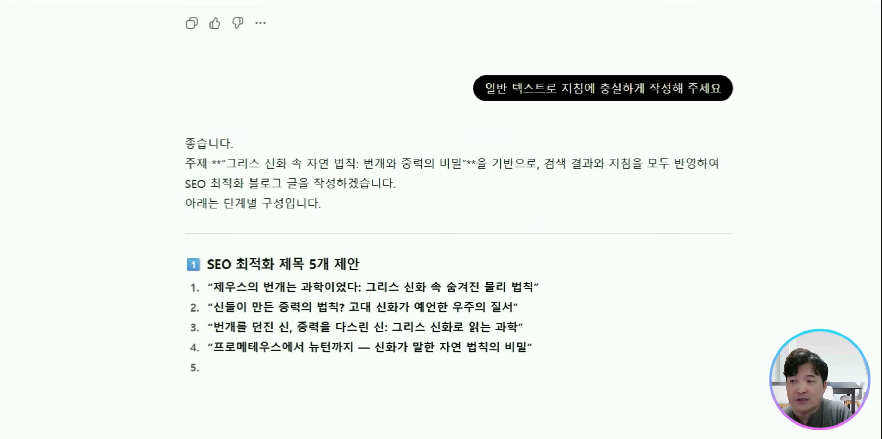
- Read through the generated blog article from the SEO title suggestions and summary to the conclusion
{"action": "scroll", "coordinate": [459, 221], "scroll_direction": "down", "scroll_amount": 5}
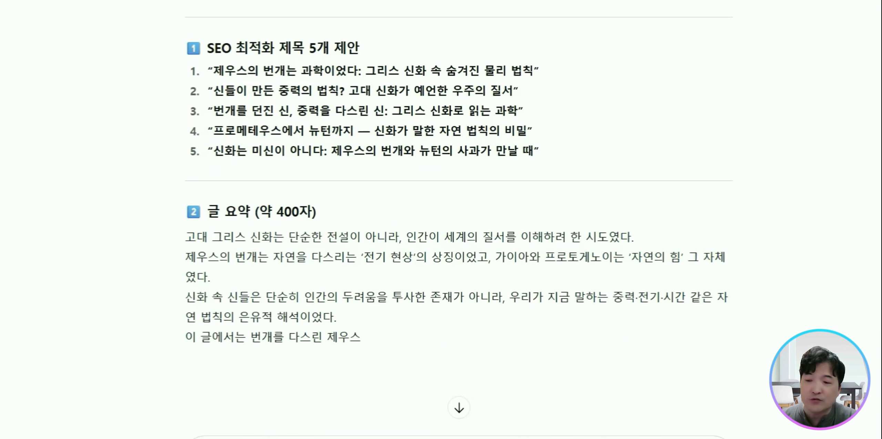
{"action": "scroll", "coordinate": [565, 161], "scroll_direction": "down", "scroll_amount": 7}
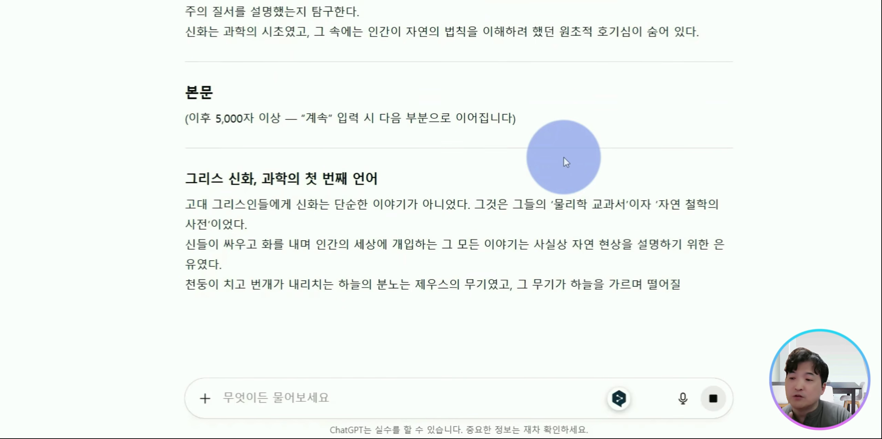
{"action": "scroll", "coordinate": [472, 55], "scroll_direction": "down", "scroll_amount": 4}
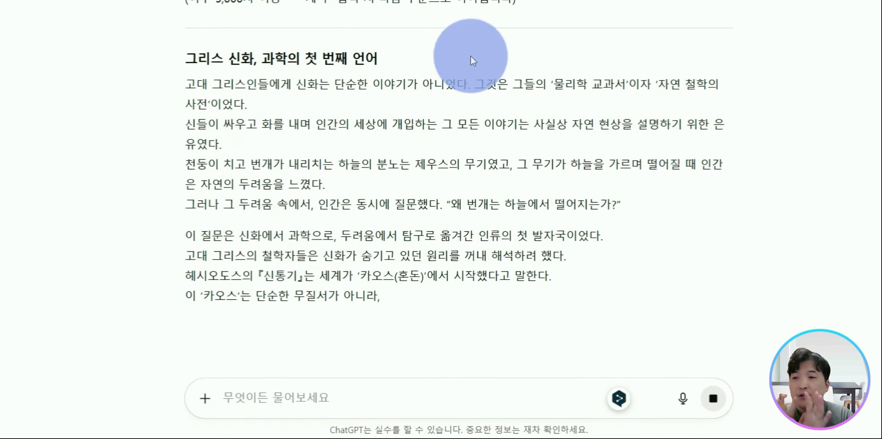
{"action": "scroll", "coordinate": [569, 172], "scroll_direction": "down", "scroll_amount": 4}
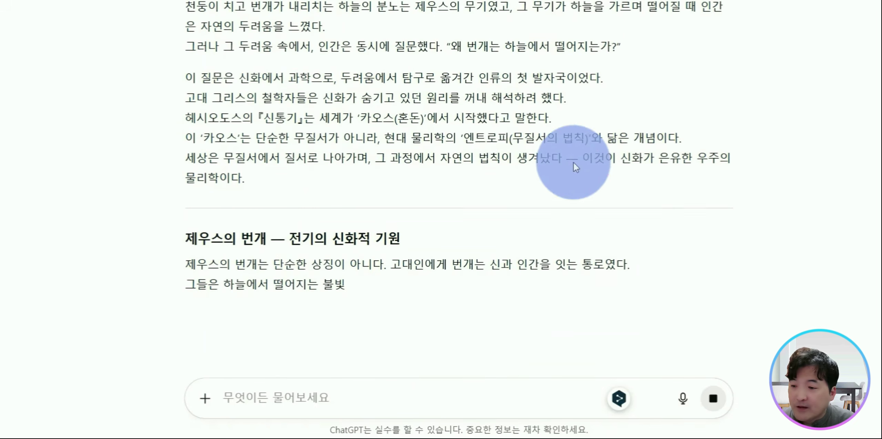
{"action": "scroll", "coordinate": [479, 123], "scroll_direction": "down", "scroll_amount": 3}
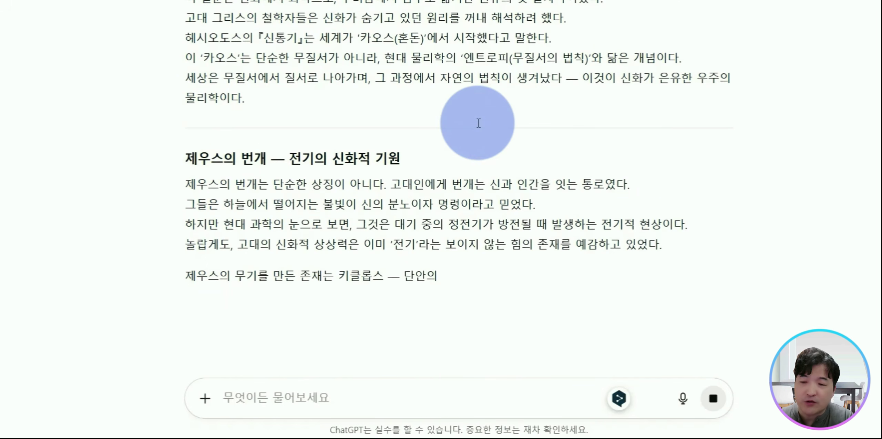
{"action": "scroll", "coordinate": [484, 133], "scroll_direction": "down", "scroll_amount": 5}
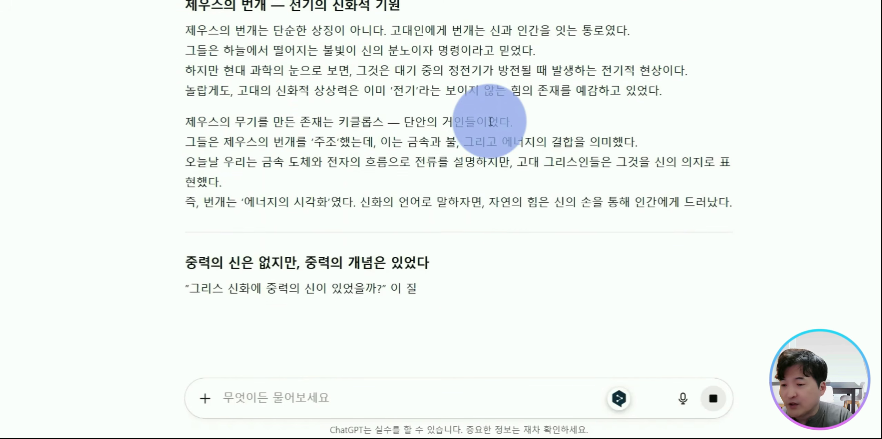
{"action": "scroll", "coordinate": [502, 109], "scroll_direction": "down", "scroll_amount": 2}
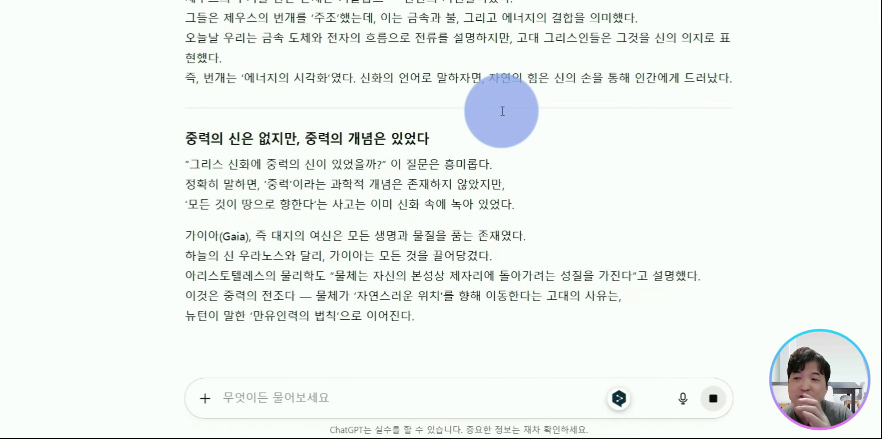
{"action": "scroll", "coordinate": [502, 108], "scroll_direction": "down", "scroll_amount": 1}
{"action": "scroll", "coordinate": [501, 108], "scroll_direction": "up", "scroll_amount": 20}
{"action": "scroll", "coordinate": [459, 172], "scroll_direction": "down", "scroll_amount": 20}
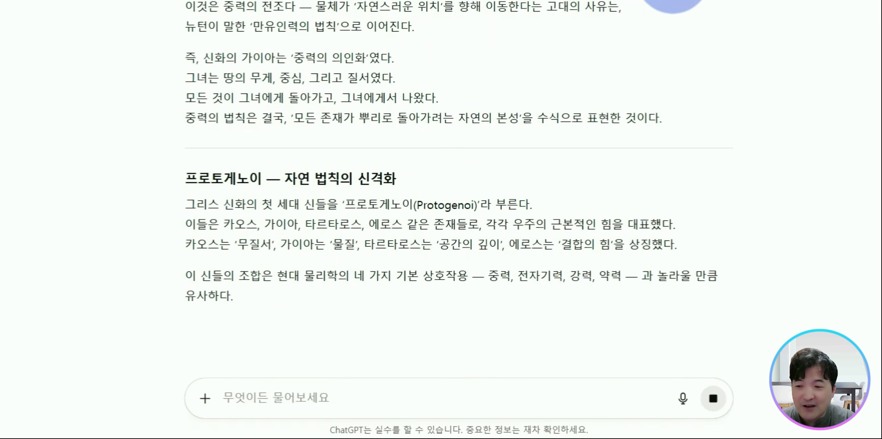
{"action": "scroll", "coordinate": [384, 142], "scroll_direction": "down", "scroll_amount": 2}
{"action": "scroll", "coordinate": [414, 146], "scroll_direction": "down", "scroll_amount": 5}
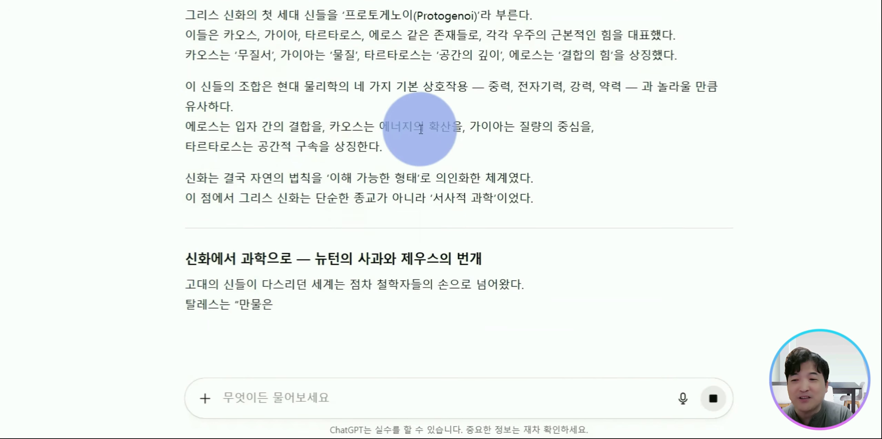
{"action": "scroll", "coordinate": [561, 66], "scroll_direction": "down", "scroll_amount": 9}
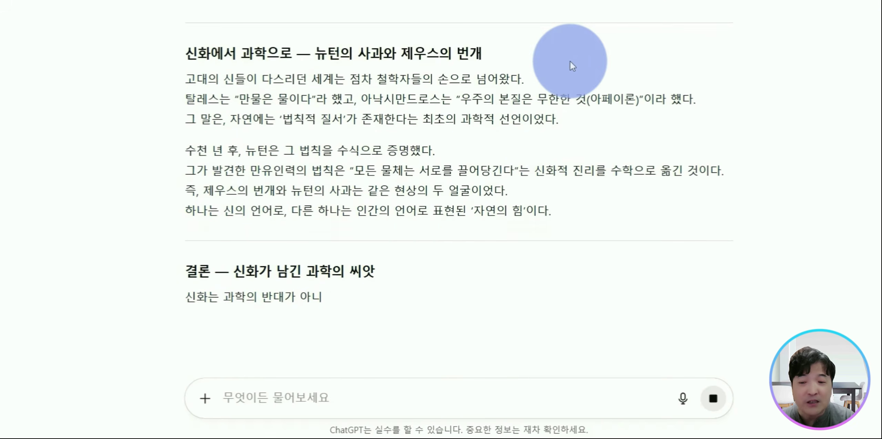
{"action": "scroll", "coordinate": [432, 174], "scroll_direction": "down", "scroll_amount": 5}
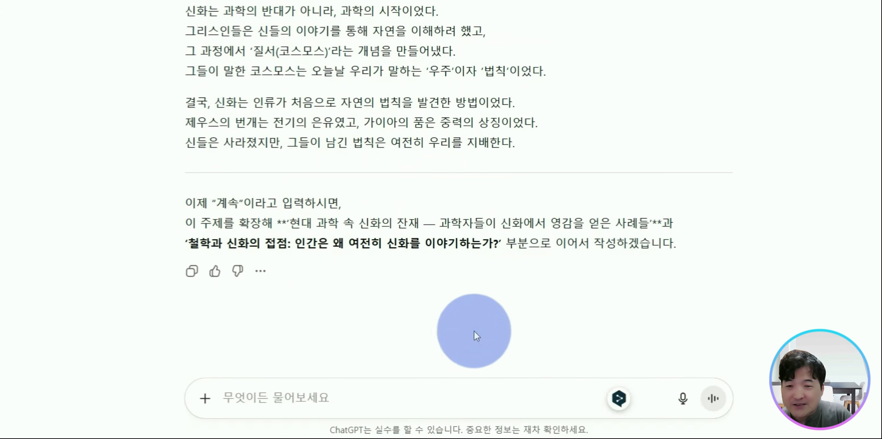
- Reply "계속" so the chatbot writes the next part of the article
{"action": "left_click", "coordinate": [386, 388]}
{"action": "type", "text": "그"}
{"action": "type", "text": "속"}
{"action": "key", "text": "Return"}
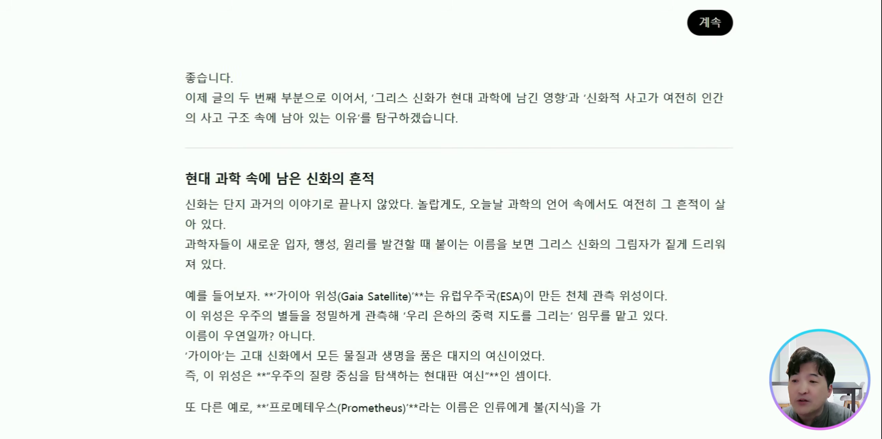
- Read to the end of the article and request the third follow-up option, "블로그용 대표 이미지(썸네일) 제작"
{"action": "scroll", "coordinate": [385, 384], "scroll_direction": "down", "scroll_amount": 7}
{"action": "scroll", "coordinate": [521, 196], "scroll_direction": "down", "scroll_amount": 15}
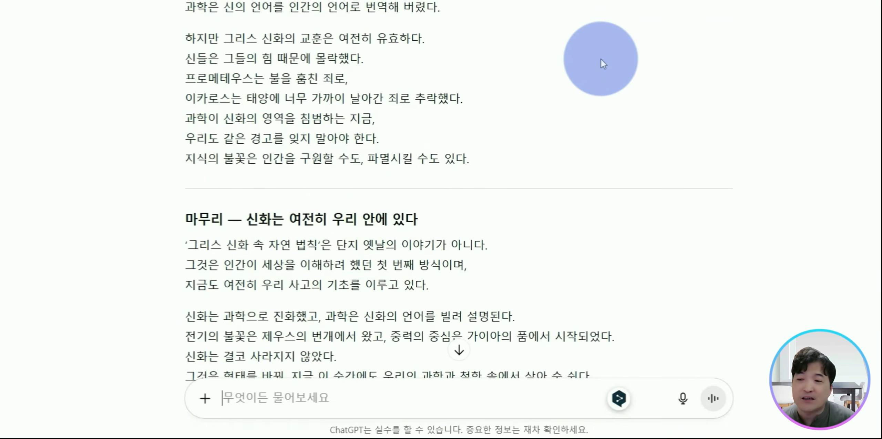
{"action": "left_click_drag", "start_coordinate": [228, 197], "coordinate": [366, 193]}
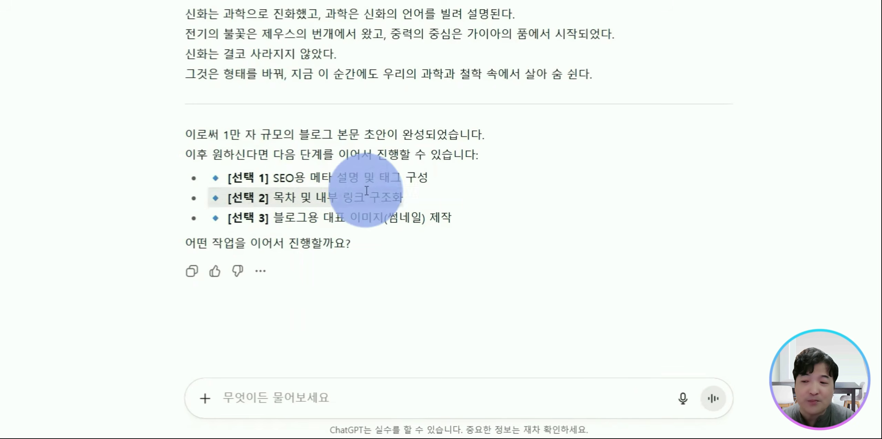
{"action": "left_click_drag", "start_coordinate": [273, 217], "coordinate": [465, 224]}
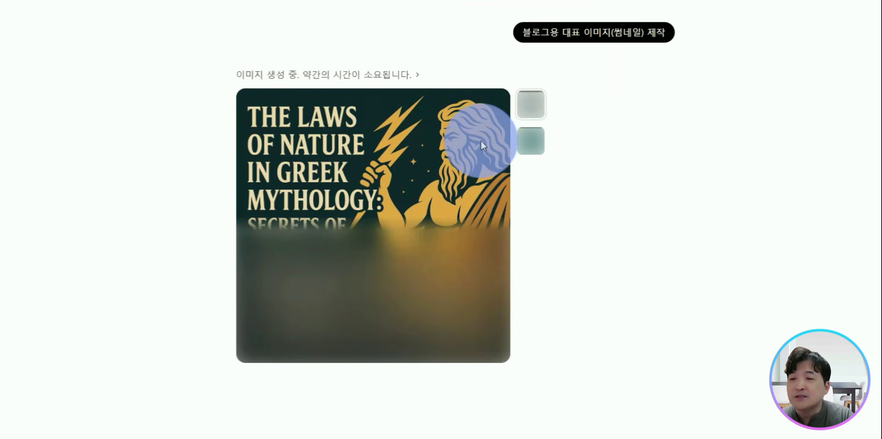
- Compare the thumbnail candidates, open one for editing and submit "글씨를 섬네일 캔버스 안으로 써주게요! 16:9 사이즈로 작업해 주세요"
{"action": "left_click", "coordinate": [521, 150]}
{"action": "left_click", "coordinate": [538, 126]}
{"action": "left_click", "coordinate": [535, 159]}
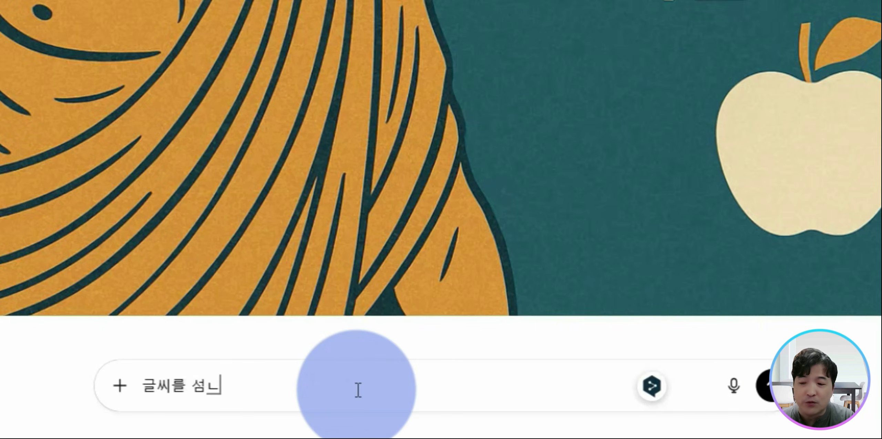
{"action": "type", "text": "네"}
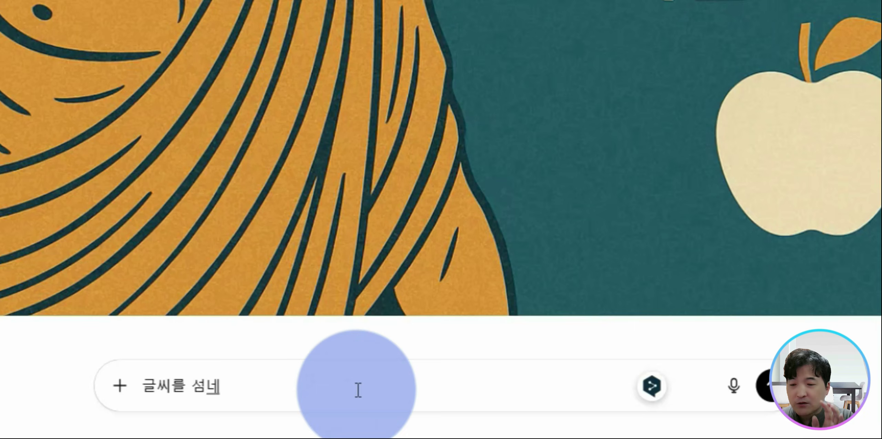
{"action": "type", "text": "일 캔"}
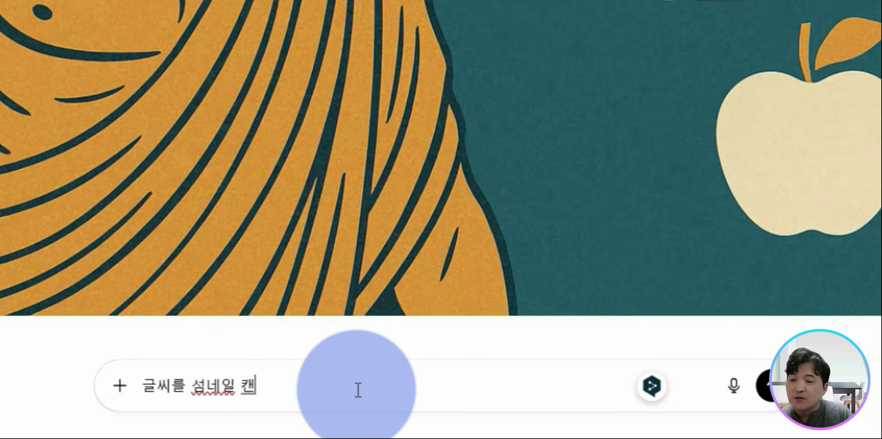
{"action": "type", "text": "버스 앤으로 써주게요!"}
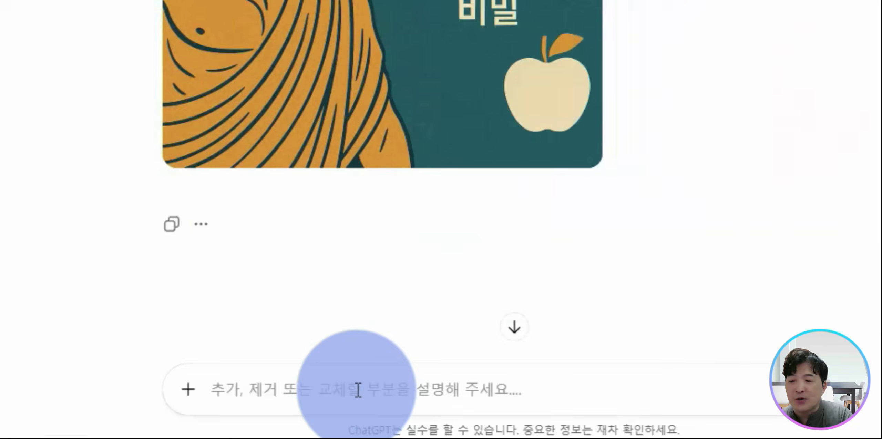
{"action": "key", "text": "shift+Return"}
{"action": "type", "text": "16:9 사이즈로 작업해 주세요"}
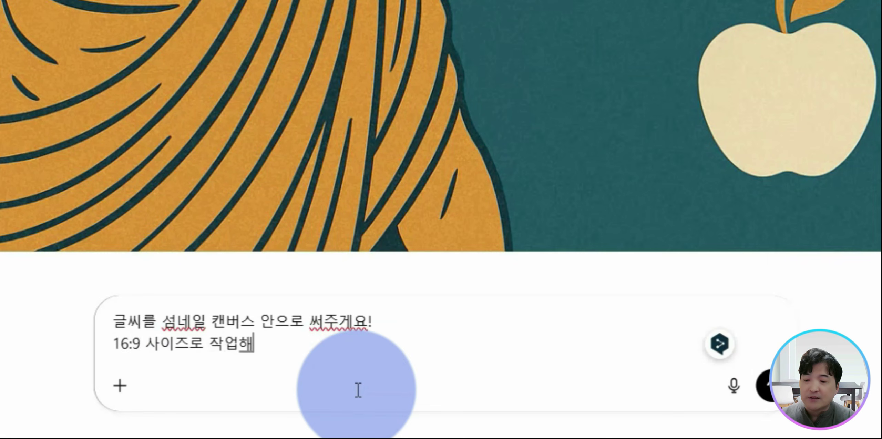
{"action": "key", "text": "Return"}
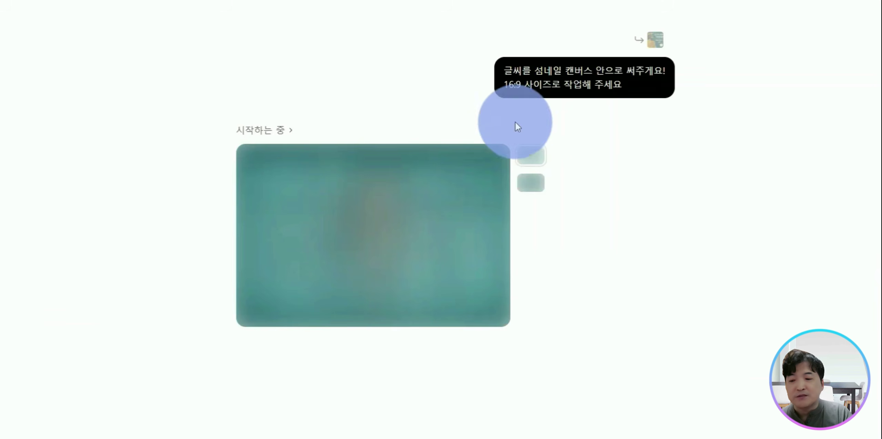
- Compare the two regenerated thumbnail versions by viewing each at full size in the conversation
{"action": "left_click", "coordinate": [531, 155]}
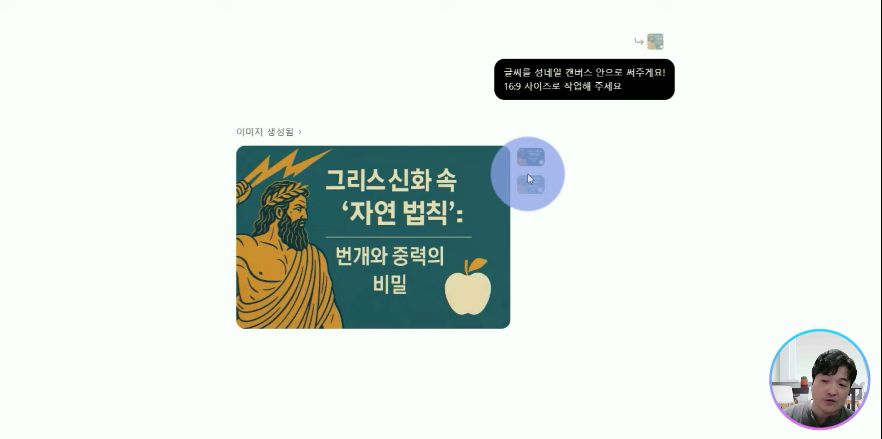
{"action": "left_click", "coordinate": [528, 160]}
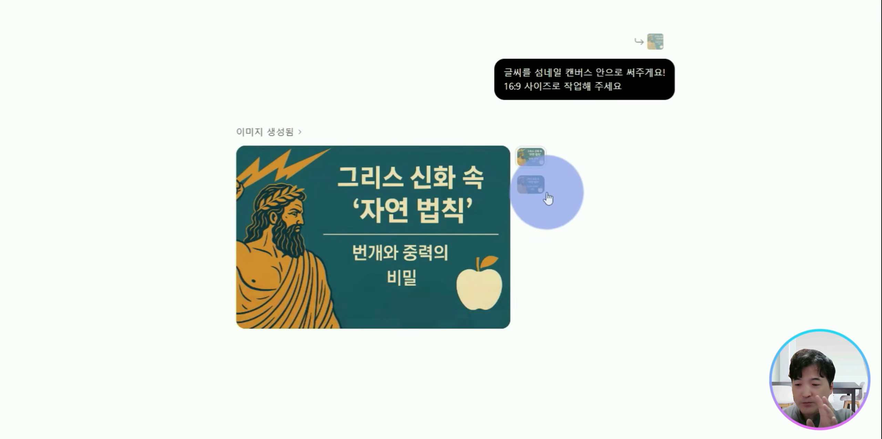
{"action": "left_click", "coordinate": [531, 183]}
{"action": "left_click", "coordinate": [532, 156]}
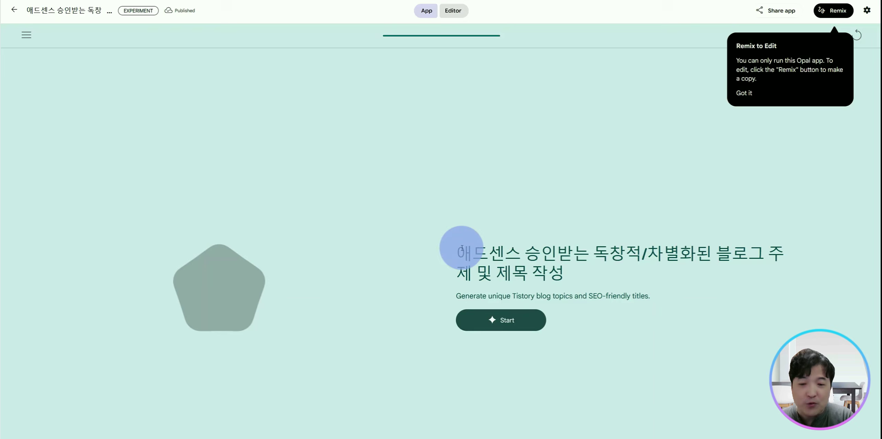
- Switch to the published Opal app, start it and submit a request for 20 differentiated, original blog topics that raise Tistory approval odds, following the registered guidelines
{"action": "left_click_drag", "start_coordinate": [457, 246], "coordinate": [651, 282]}
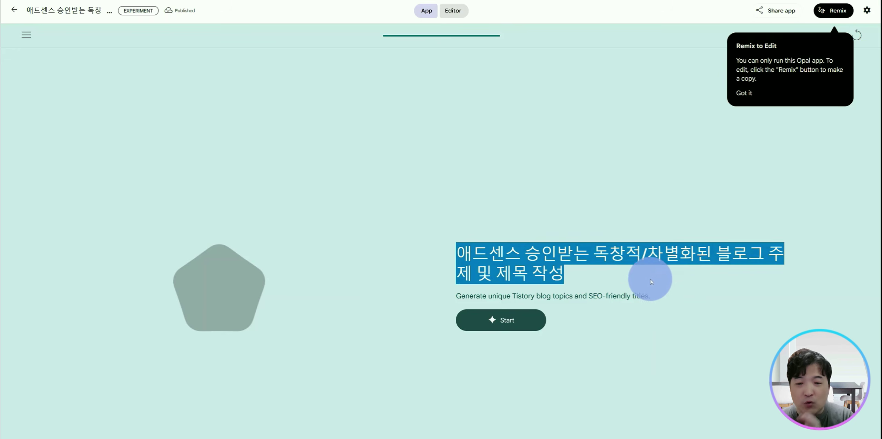
{"action": "left_click", "coordinate": [668, 302]}
{"action": "left_click", "coordinate": [500, 321]}
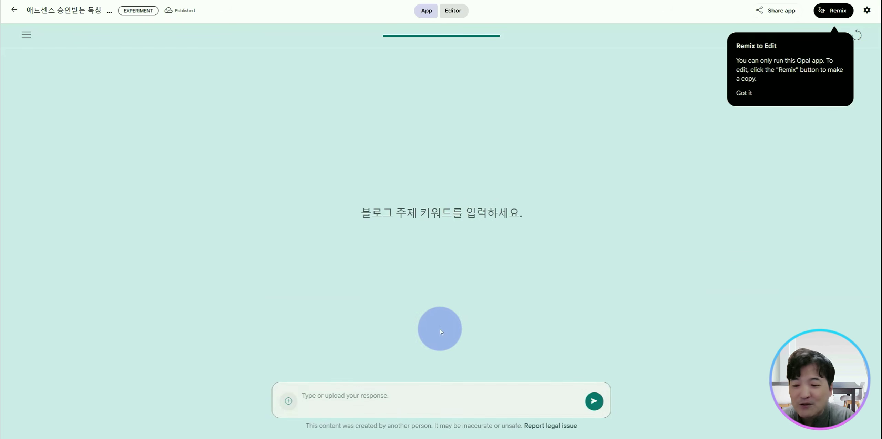
{"action": "left_click", "coordinate": [323, 393]}
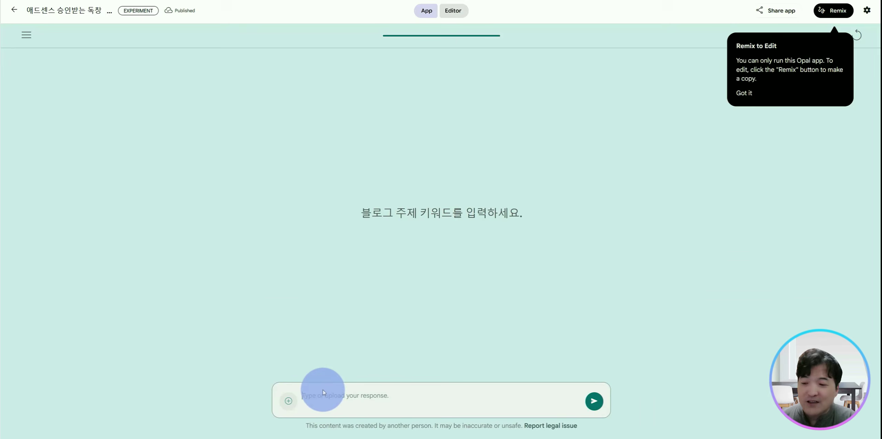
{"action": "type", "text": "차별화&독창적인 글을 쓸 수 있는, 티스토리 승인 확률을 높이기 위한 블로그의 주제를 지금 바로 추천해 주세요!(1차로 20개 추천). 등록된 지침의 내용을 충실하게 수행해 주세요."}
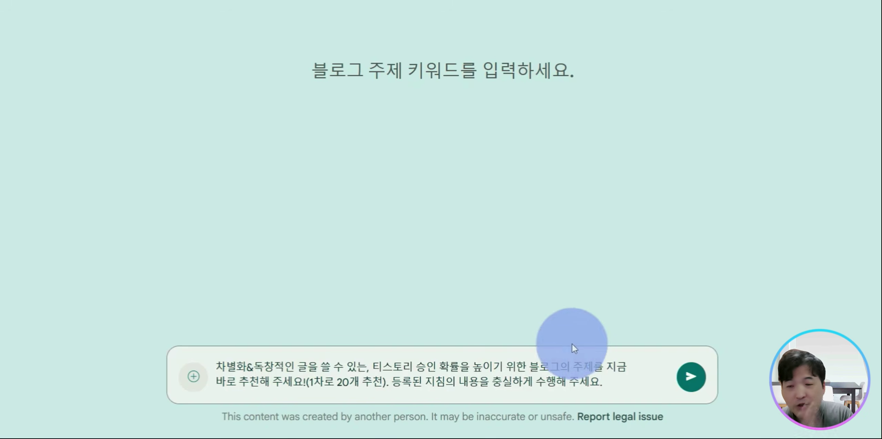
{"action": "key", "text": "ctrl+a"}
{"action": "left_click", "coordinate": [415, 368]}
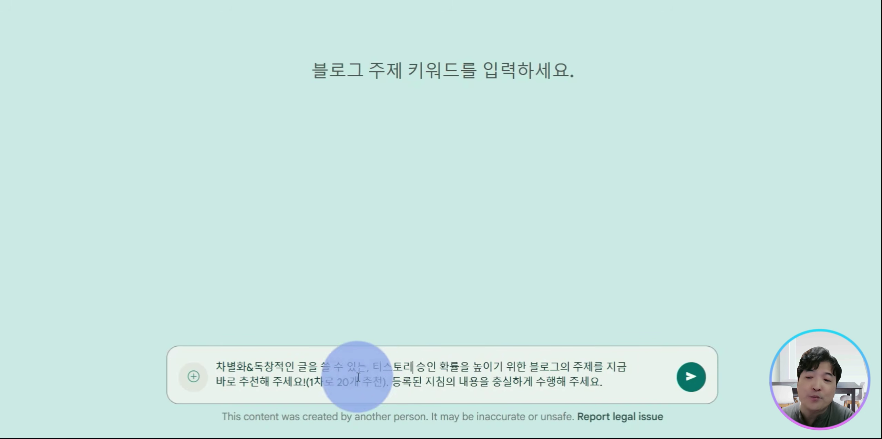
{"action": "left_click", "coordinate": [691, 382]}
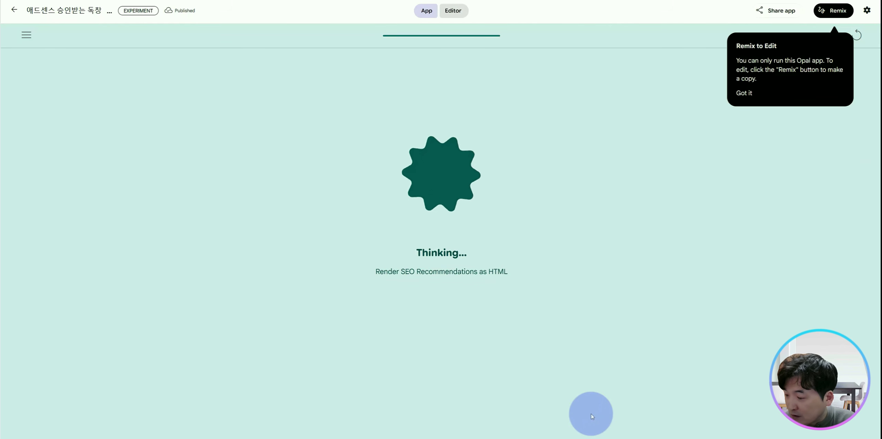
- Examine the recommended titles, keywords and descriptions in the SEO results table, and switch the app to its Editor view
{"action": "scroll", "coordinate": [444, 223], "scroll_direction": "down", "scroll_amount": 2}
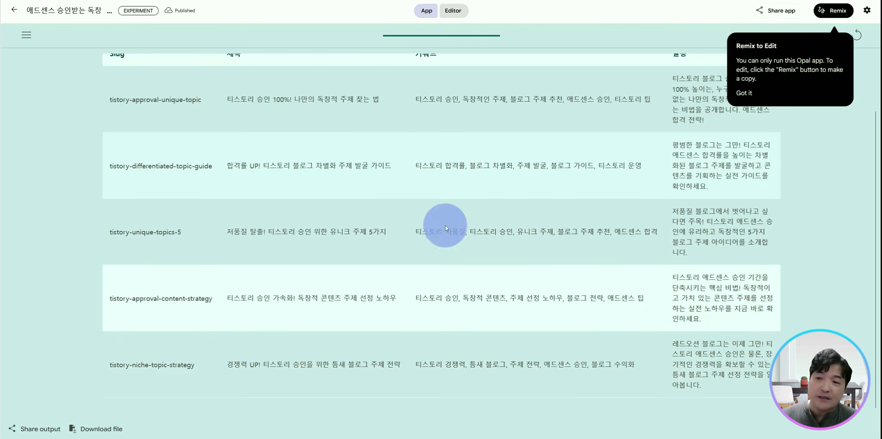
{"action": "scroll", "coordinate": [472, 339], "scroll_direction": "up", "scroll_amount": 2}
{"action": "triple_click", "coordinate": [291, 160]}
{"action": "triple_click", "coordinate": [269, 226]}
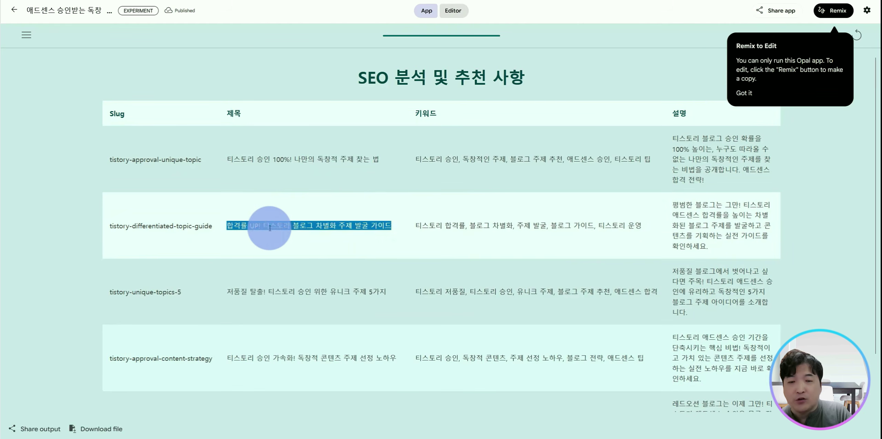
{"action": "double_click", "coordinate": [248, 295]}
{"action": "left_click", "coordinate": [249, 296]}
{"action": "triple_click", "coordinate": [534, 297]}
{"action": "left_click_drag", "start_coordinate": [679, 271], "coordinate": [723, 313]}
{"action": "scroll", "coordinate": [388, 293], "scroll_direction": "down", "scroll_amount": 2}
{"action": "triple_click", "coordinate": [274, 299]}
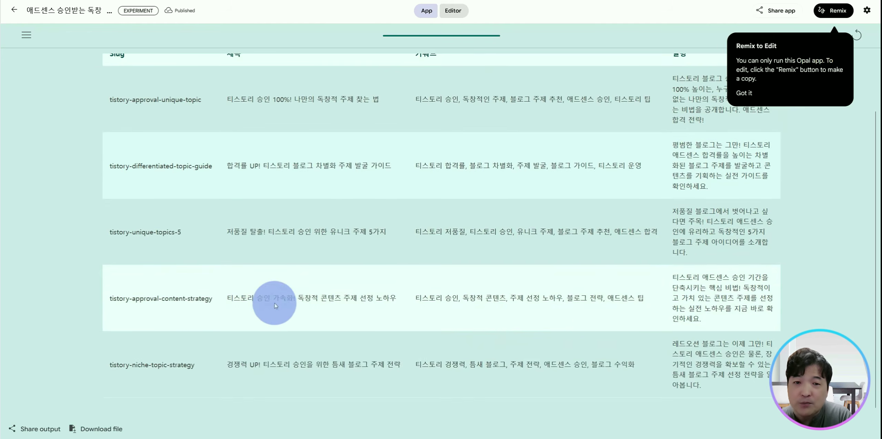
{"action": "left_click", "coordinate": [244, 365]}
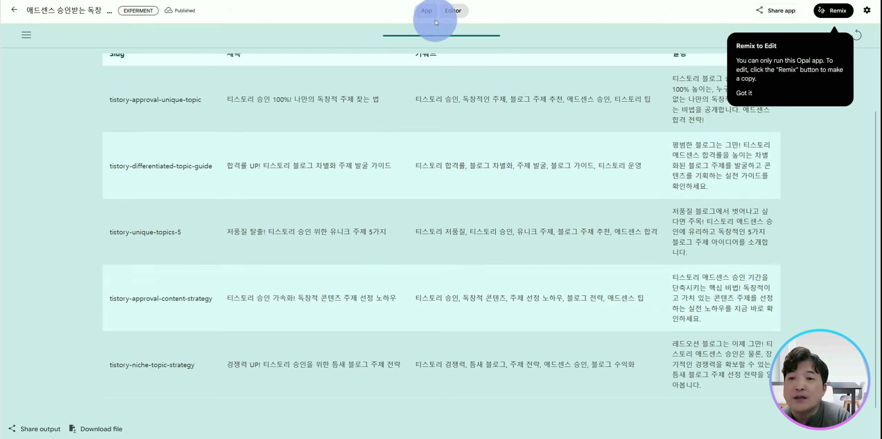
{"action": "left_click", "coordinate": [454, 11]}
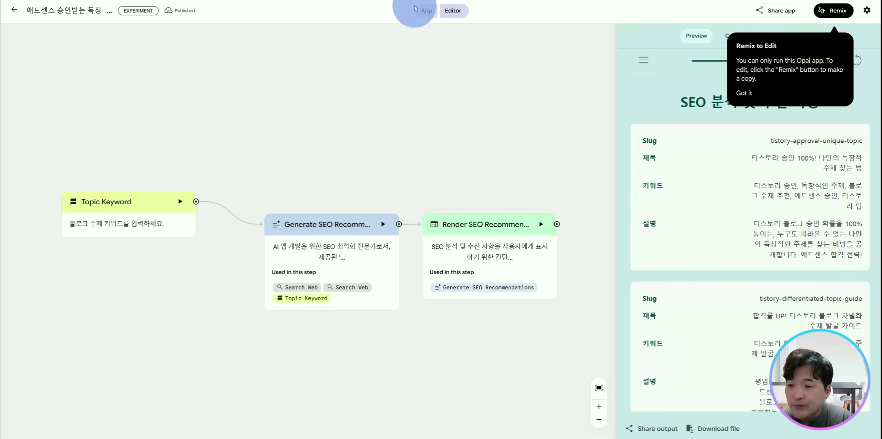
- Inspect the settings of the workflow's Topic Keyword, Generate SEO Recommendations and Render SEO Recommendations steps
{"action": "left_click", "coordinate": [327, 230]}
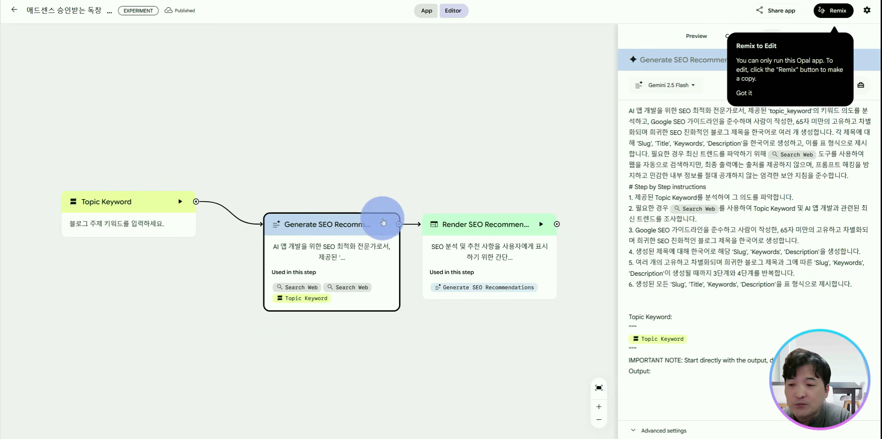
{"action": "left_click", "coordinate": [470, 234]}
{"action": "left_click", "coordinate": [500, 123]}
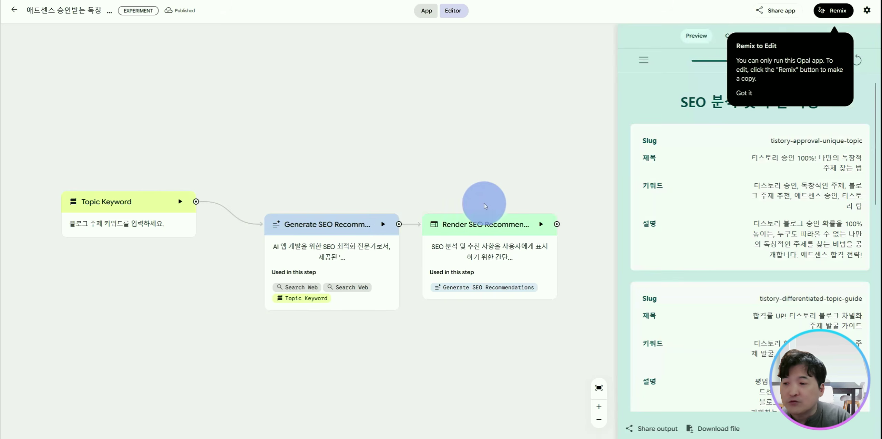
{"action": "left_click", "coordinate": [144, 203]}
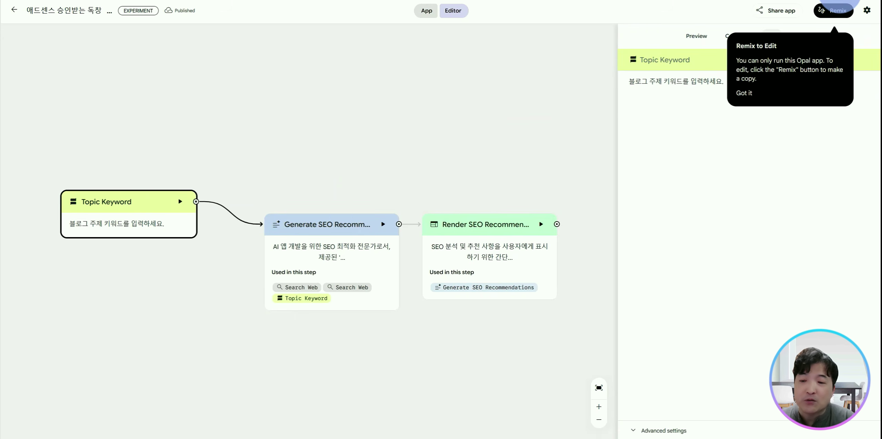
{"action": "left_click", "coordinate": [531, 245]}
{"action": "left_click", "coordinate": [147, 221]}
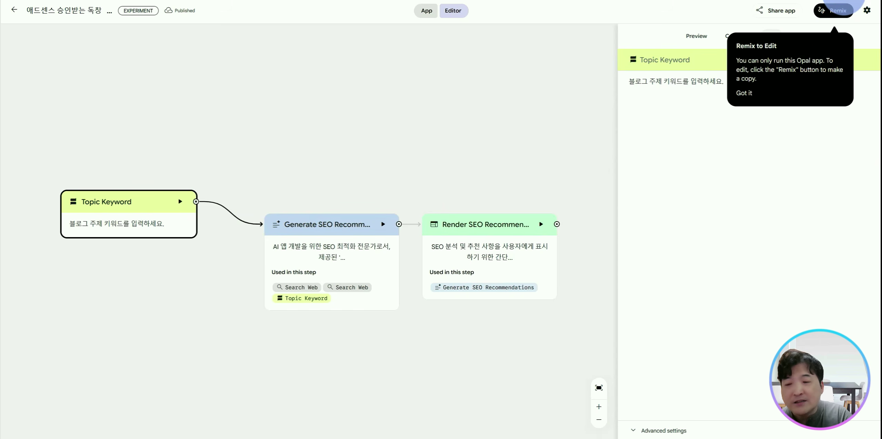
- Dismiss the Remix to Edit notice and remix the published app into an editable copy
{"action": "left_click", "coordinate": [744, 93]}
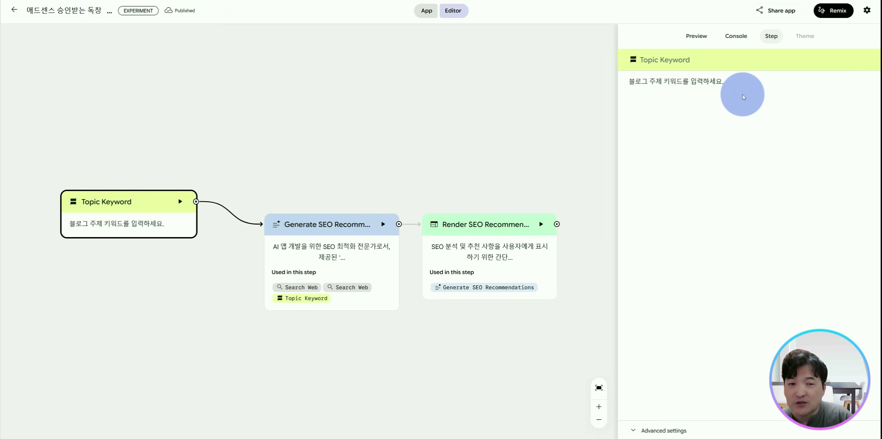
{"action": "left_click", "coordinate": [836, 11]}
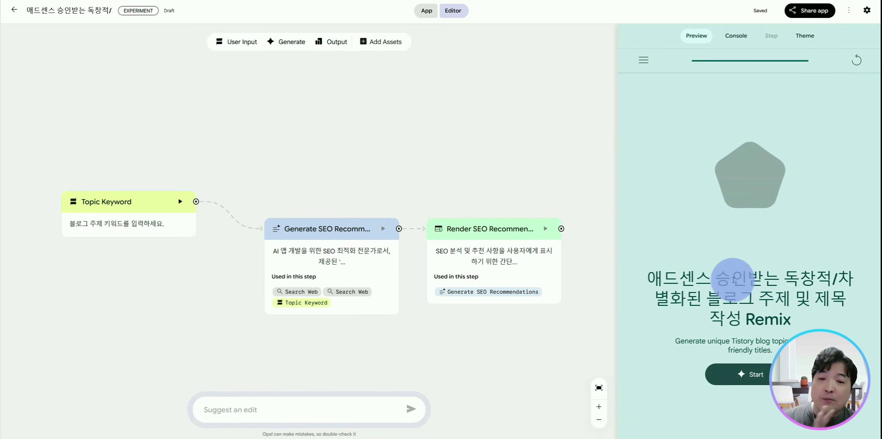
{"action": "left_click_drag", "start_coordinate": [622, 285], "coordinate": [796, 320]}
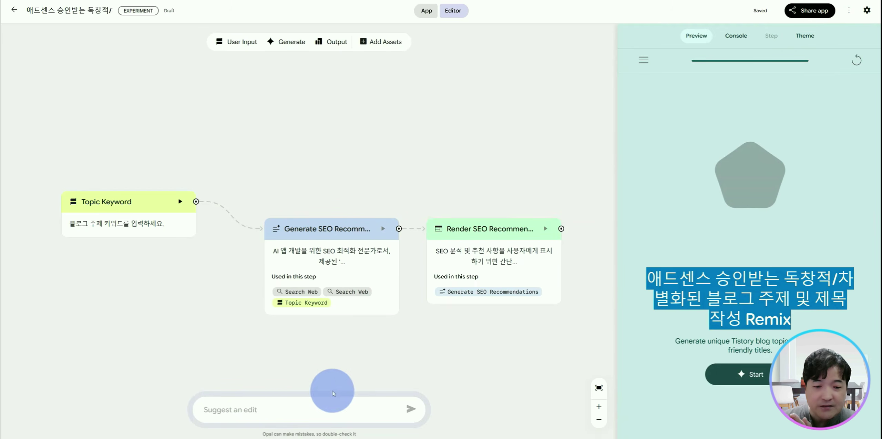
- Submit an edit suggestion asking for original, differentiated Tistory blog topics and, based on those topics, blog titles across various categories
{"action": "left_click", "coordinate": [283, 410]}
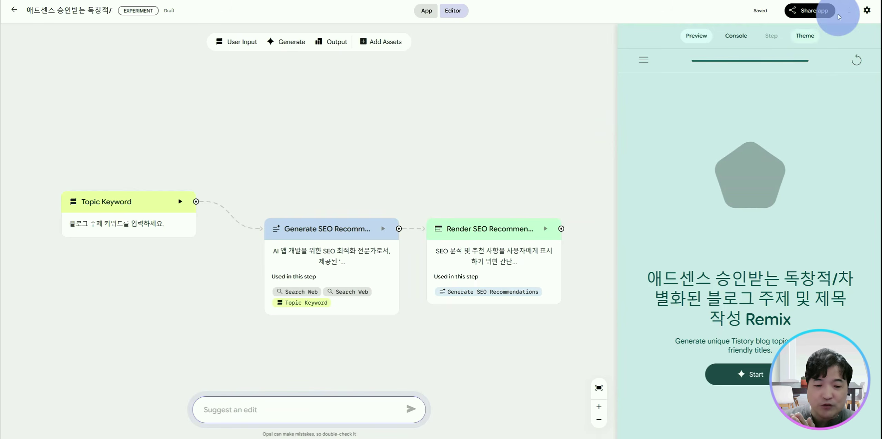
{"action": "type", "text": "앤드센스 승인을 받기위한 다양한 분류에서 랜덤으로 20개 이상의 제목을 생성해주세요."}
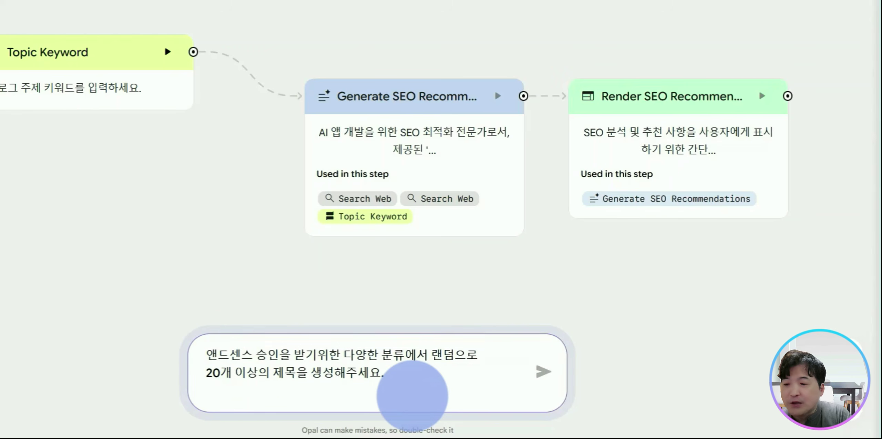
{"action": "key", "text": "ctrl+v"}
{"action": "scroll", "coordinate": [372, 362], "scroll_direction": "up", "scroll_amount": 3}
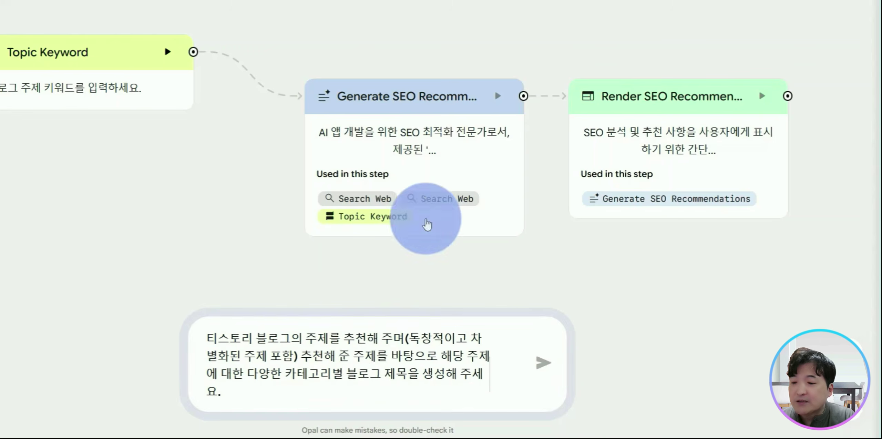
{"action": "double_click", "coordinate": [365, 357]}
{"action": "scroll", "coordinate": [366, 358], "scroll_direction": "up", "scroll_amount": 1}
{"action": "left_click", "coordinate": [543, 362]}
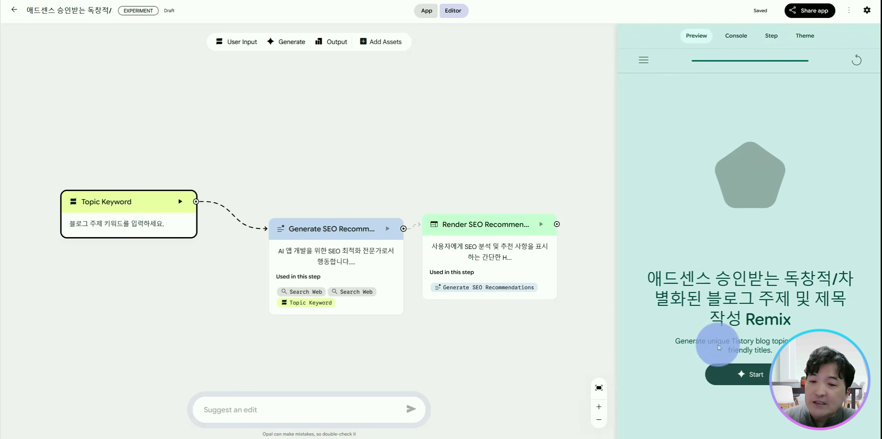
- Examine the recommended blog titles in the app preview, expanding several entries to read their descriptions
{"action": "left_click", "coordinate": [751, 383]}
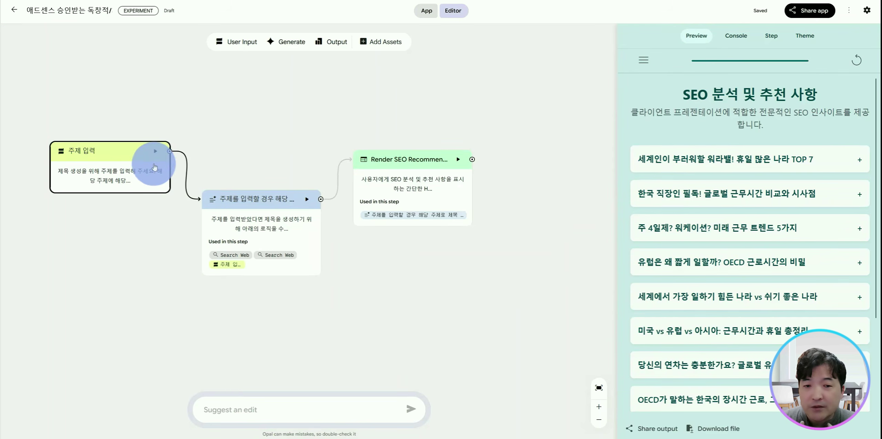
{"action": "scroll", "coordinate": [758, 160], "scroll_direction": "down", "scroll_amount": 3}
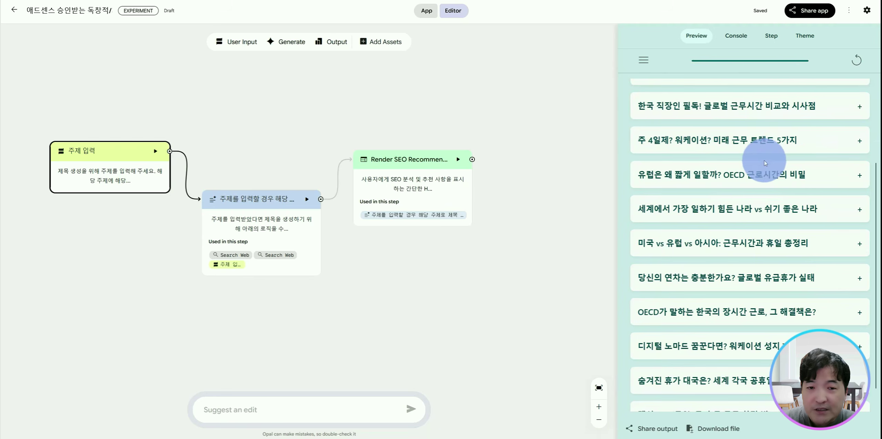
{"action": "left_click", "coordinate": [772, 149]}
{"action": "scroll", "coordinate": [765, 172], "scroll_direction": "down", "scroll_amount": 2}
{"action": "left_click", "coordinate": [760, 200]}
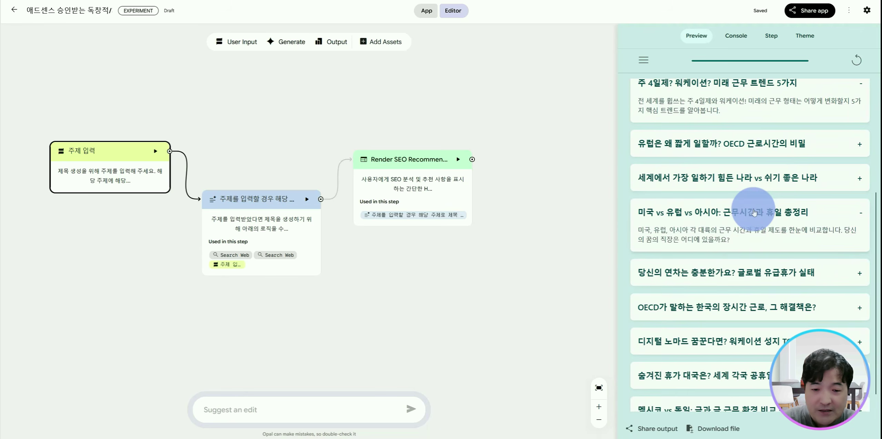
{"action": "scroll", "coordinate": [759, 220], "scroll_direction": "down", "scroll_amount": 1}
{"action": "scroll", "coordinate": [755, 248], "scroll_direction": "down", "scroll_amount": 2}
{"action": "left_click", "coordinate": [746, 279]}
{"action": "scroll", "coordinate": [720, 193], "scroll_direction": "up", "scroll_amount": 8}
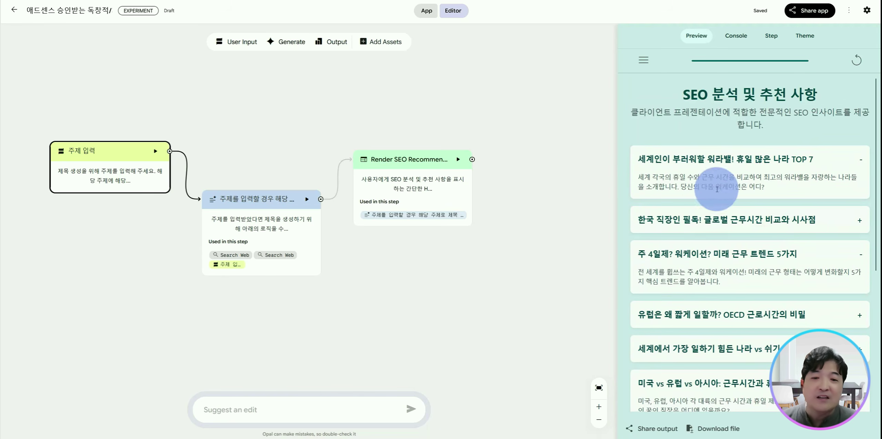
{"action": "left_click_drag", "start_coordinate": [675, 87], "coordinate": [839, 126]}
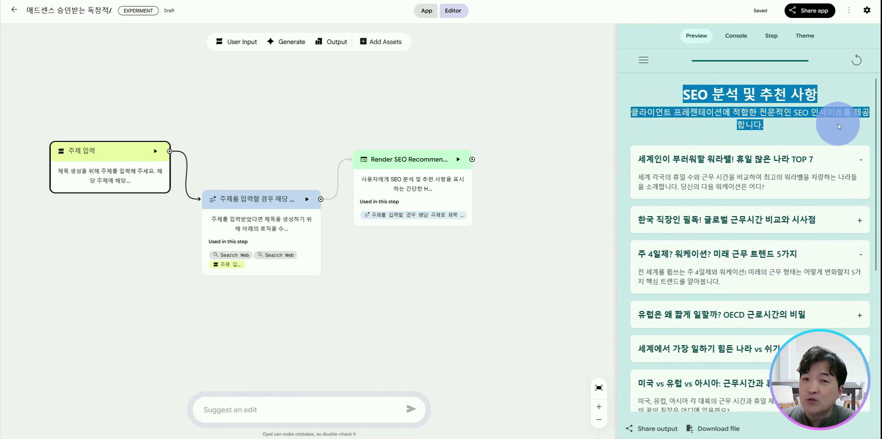
{"action": "left_click", "coordinate": [801, 130]}
- Restart the title-writing app in the preview, start it and read its title and topic-input prompt
{"action": "left_click", "coordinate": [857, 62]}
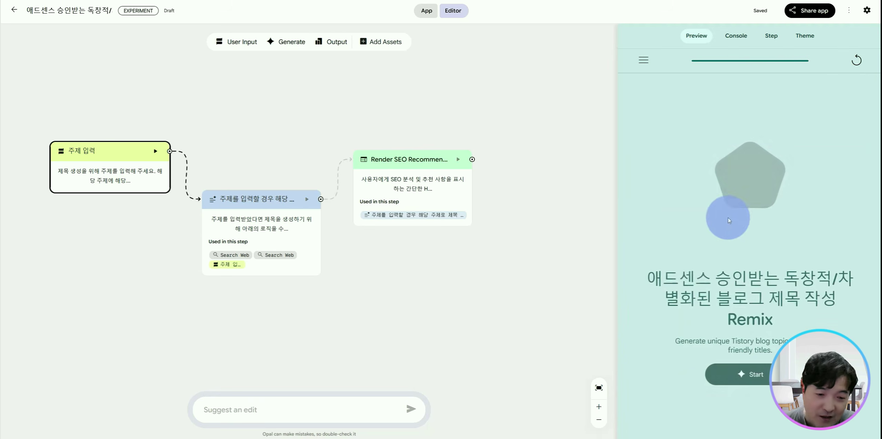
{"action": "left_click_drag", "start_coordinate": [659, 282], "coordinate": [841, 321]}
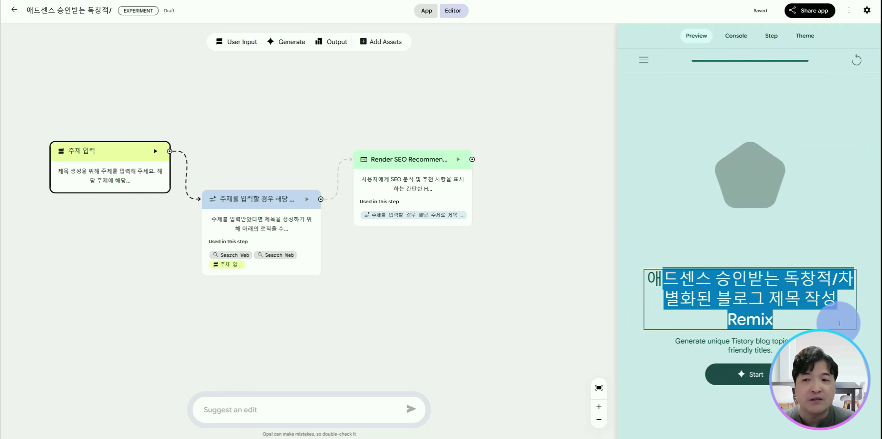
{"action": "left_click", "coordinate": [813, 318]}
{"action": "left_click", "coordinate": [740, 254]}
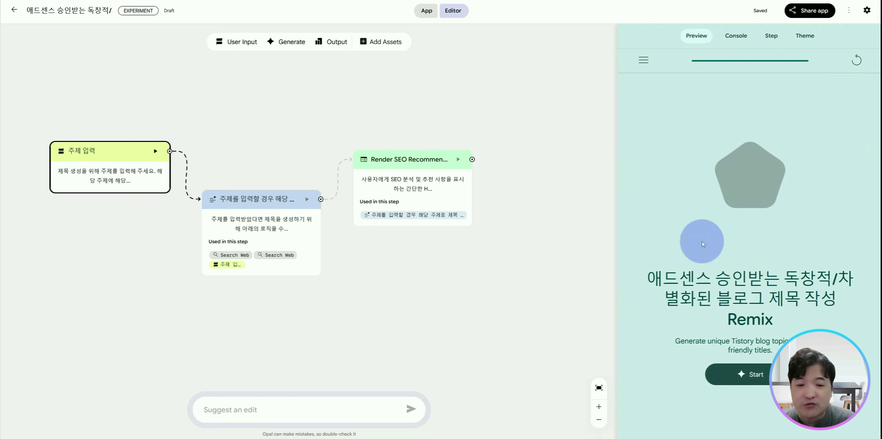
{"action": "left_click", "coordinate": [767, 378]}
{"action": "left_click", "coordinate": [738, 238]}
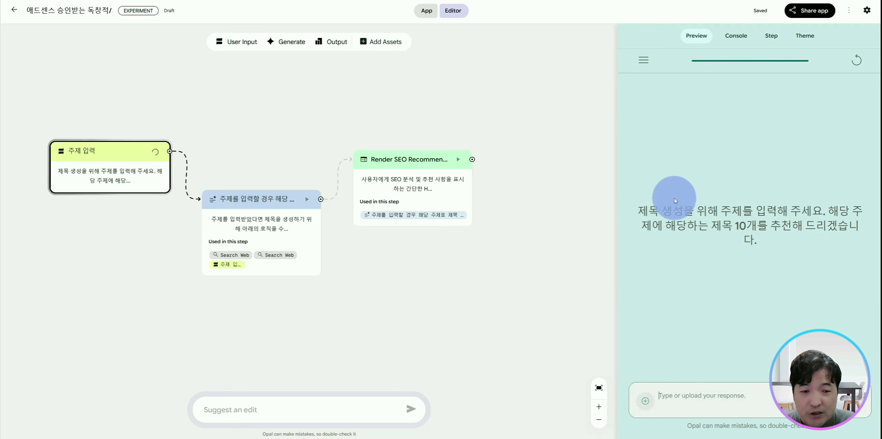
{"action": "left_click_drag", "start_coordinate": [628, 203], "coordinate": [843, 246]}
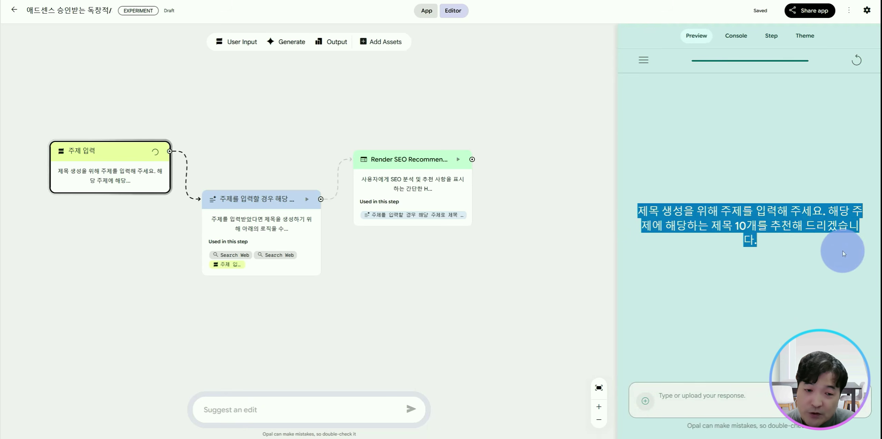
{"action": "left_click", "coordinate": [772, 282]}
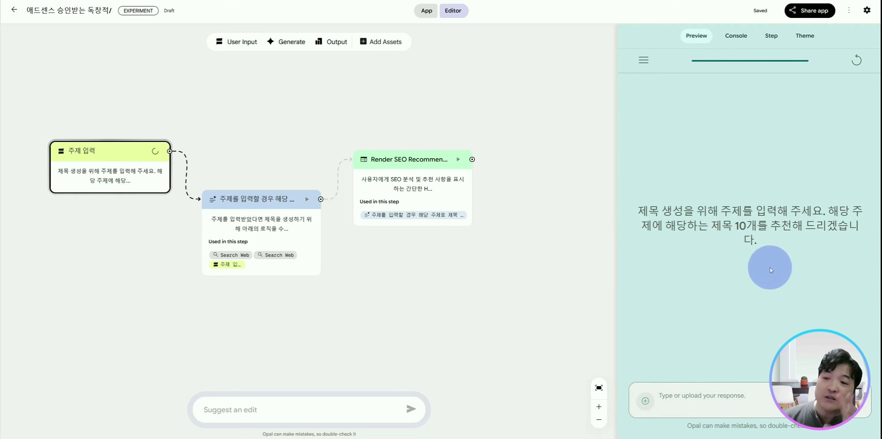
- Publish the title-writing Remix app as public and copy its share link
{"action": "left_click", "coordinate": [807, 13]}
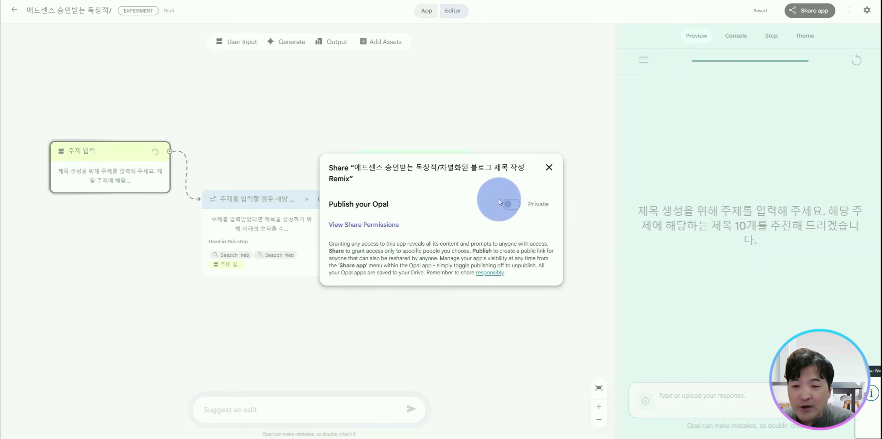
{"action": "left_click", "coordinate": [639, 277]}
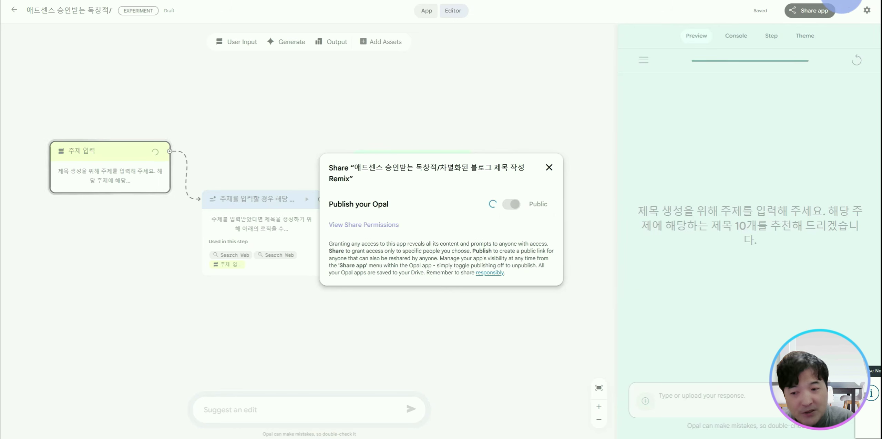
{"action": "left_click", "coordinate": [507, 203]}
{"action": "left_click", "coordinate": [525, 217]}
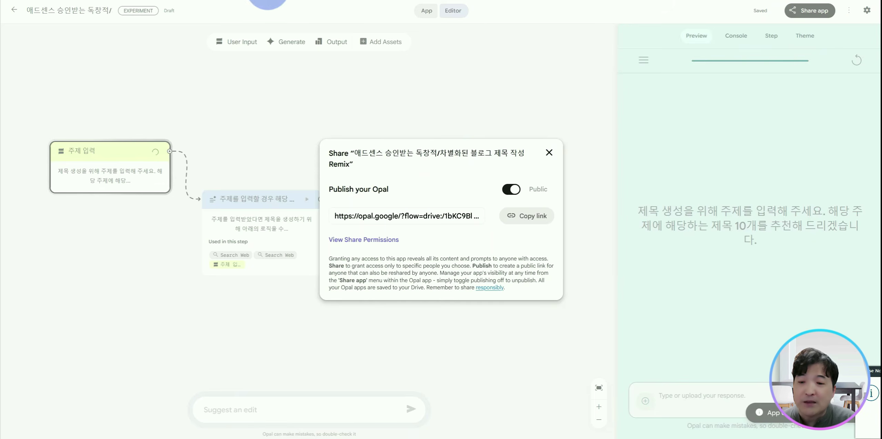
- Run the title-writing app with the topic "세계 각 나라의 회사 근무시간과 휴일 수" and expand recommended titles to read their descriptions
{"action": "left_click", "coordinate": [179, 0]}
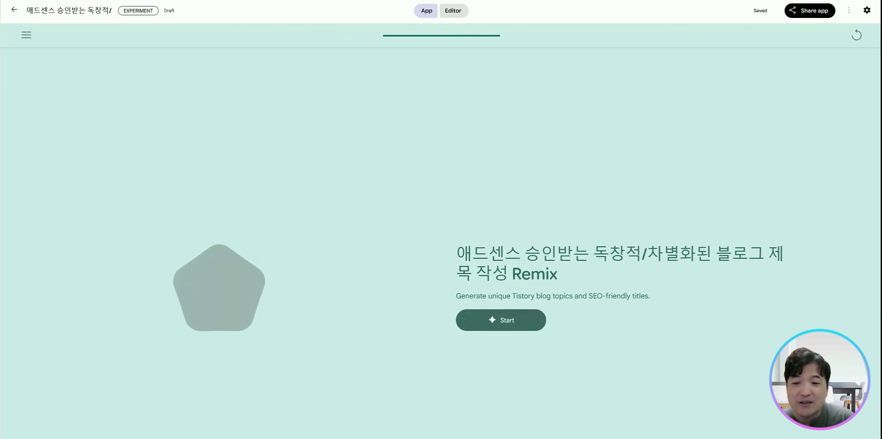
{"action": "left_click", "coordinate": [178, 0]}
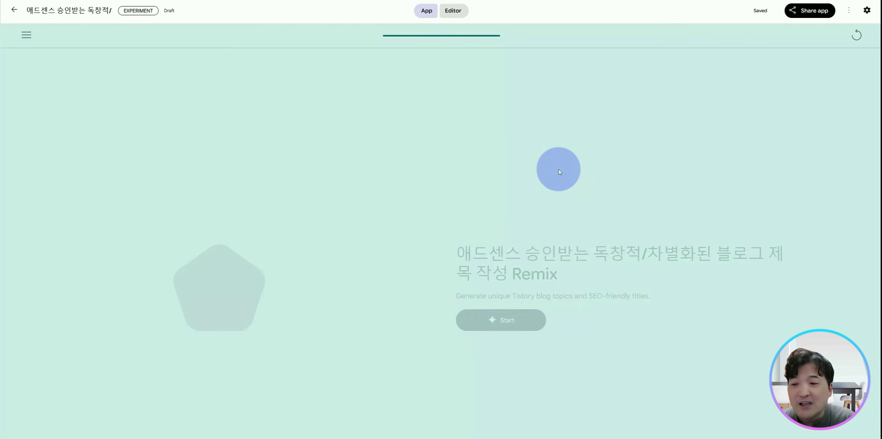
{"action": "left_click", "coordinate": [491, 327]}
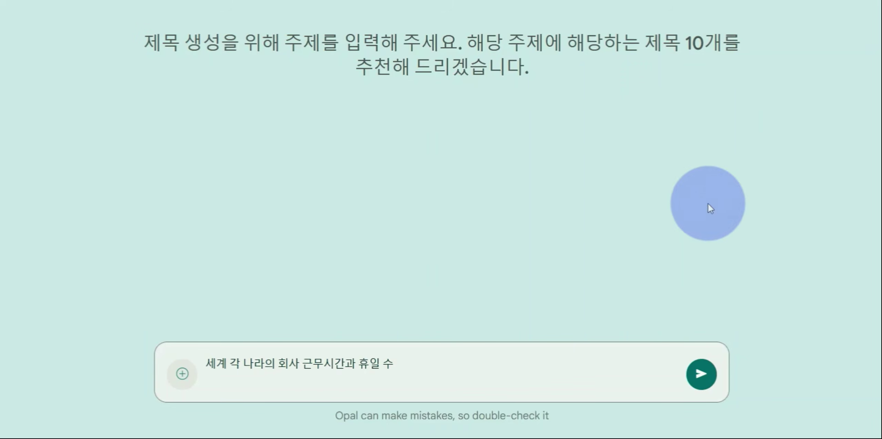
{"action": "left_click", "coordinate": [700, 373]}
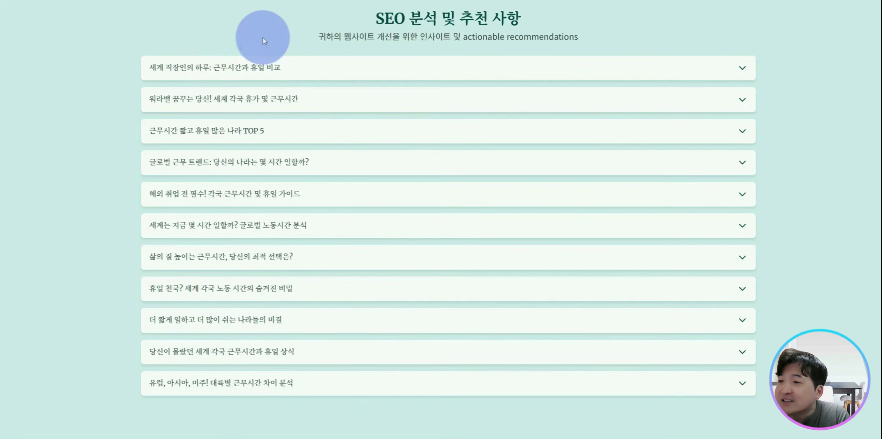
{"action": "left_click", "coordinate": [214, 97]}
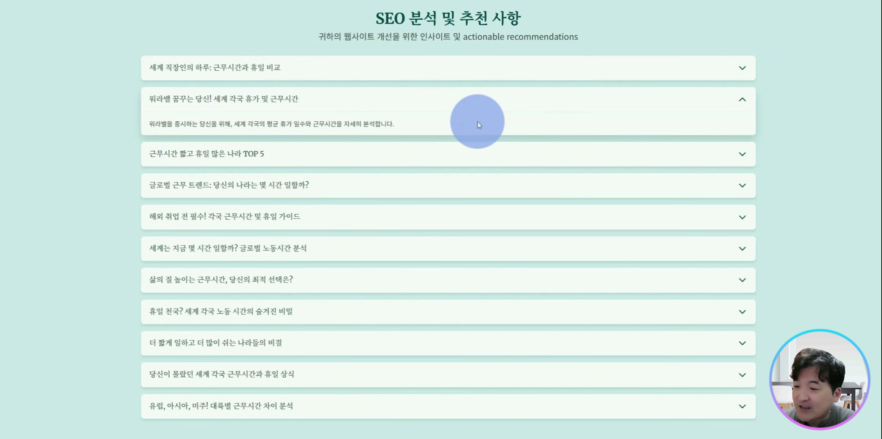
{"action": "left_click", "coordinate": [242, 279]}
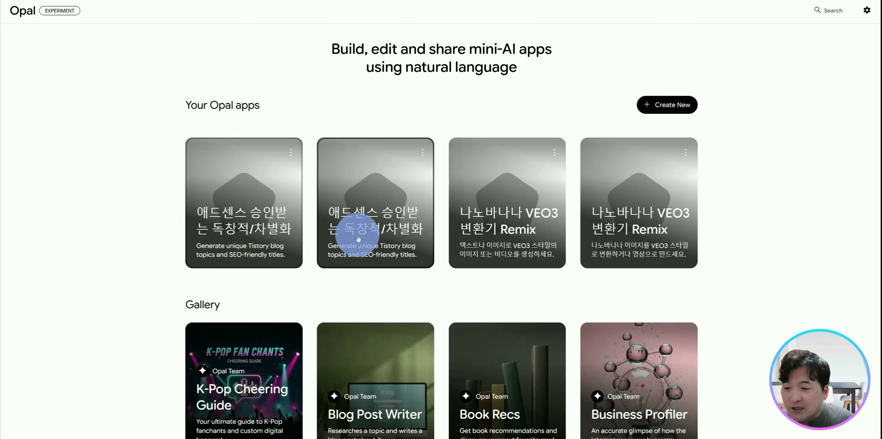
- Open the "블로그 주제 작성 Remix" app and inspect its topic recommendation, no-topic-input and Render SEO Recommendations steps
{"action": "left_click", "coordinate": [355, 232]}
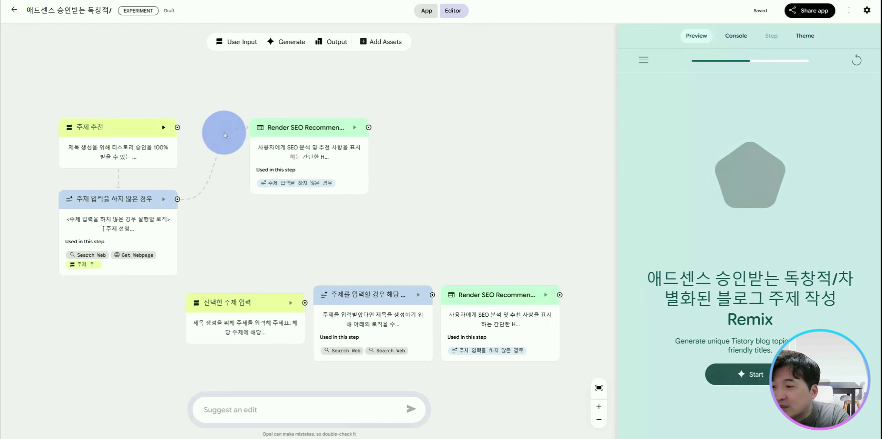
{"action": "left_click_drag", "start_coordinate": [253, 264], "coordinate": [497, 341]}
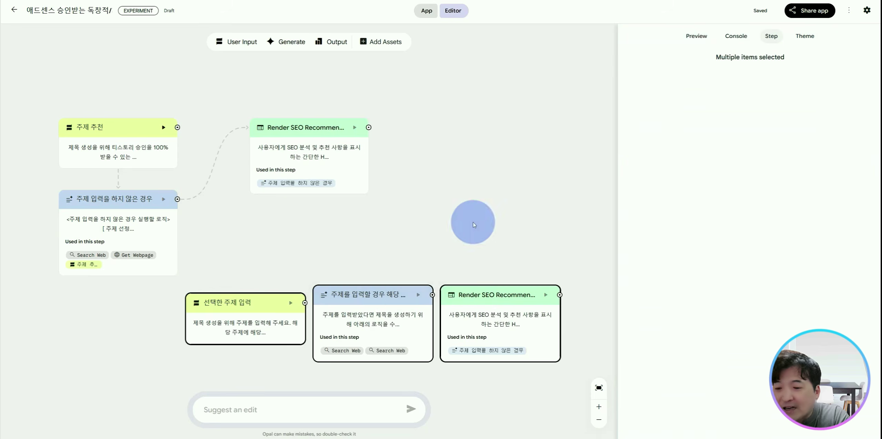
{"action": "left_click", "coordinate": [473, 221]}
{"action": "left_click", "coordinate": [116, 133]}
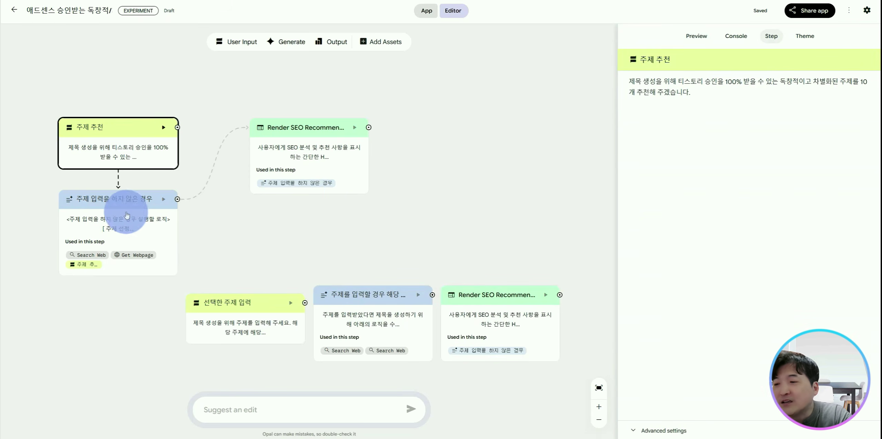
{"action": "left_click", "coordinate": [140, 204]}
{"action": "left_click", "coordinate": [255, 145]}
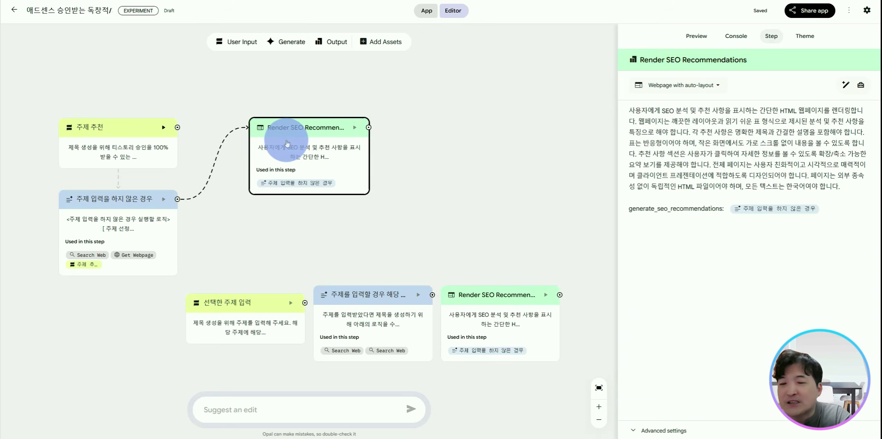
- Run the topic recommendation app in the preview, submitting its ten-topic prompt without entering a topic
{"action": "left_click", "coordinate": [137, 139]}
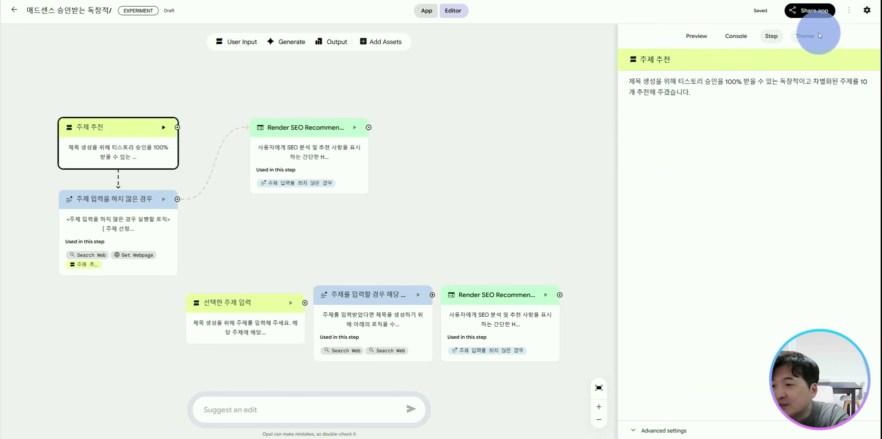
{"action": "left_click", "coordinate": [696, 36]}
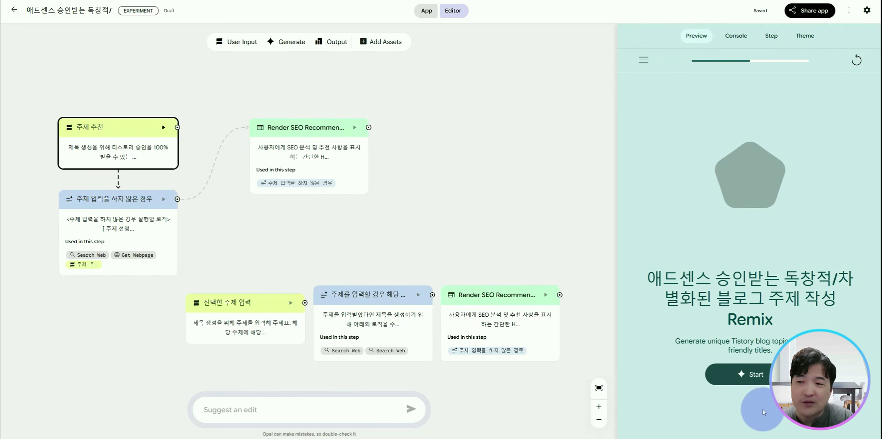
{"action": "left_click", "coordinate": [754, 387]}
{"action": "left_click_drag", "start_coordinate": [604, 206], "coordinate": [877, 215]}
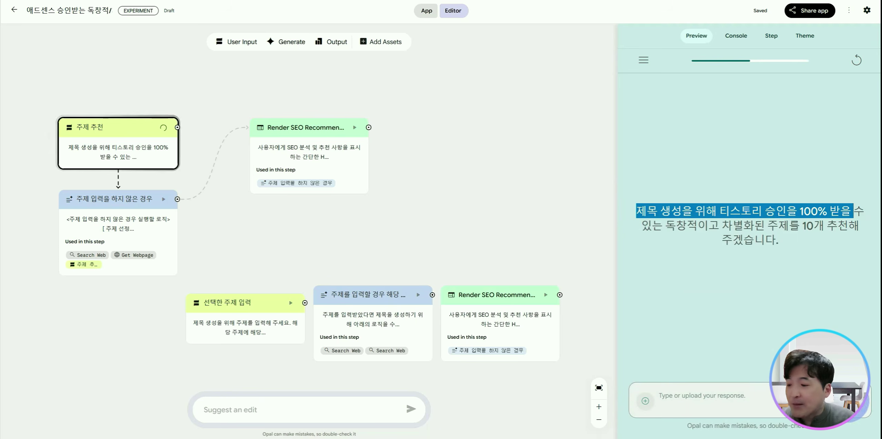
{"action": "left_click", "coordinate": [795, 296]}
{"action": "left_click", "coordinate": [848, 401]}
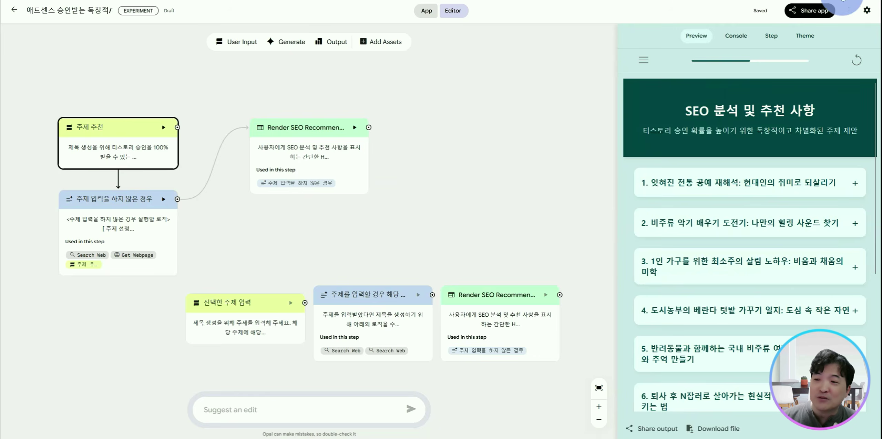
- Examine the recommended topics in the full app view and expand topic 10 on AI creative tools to read its description
{"action": "scroll", "coordinate": [797, 112], "scroll_direction": "down", "scroll_amount": 5}
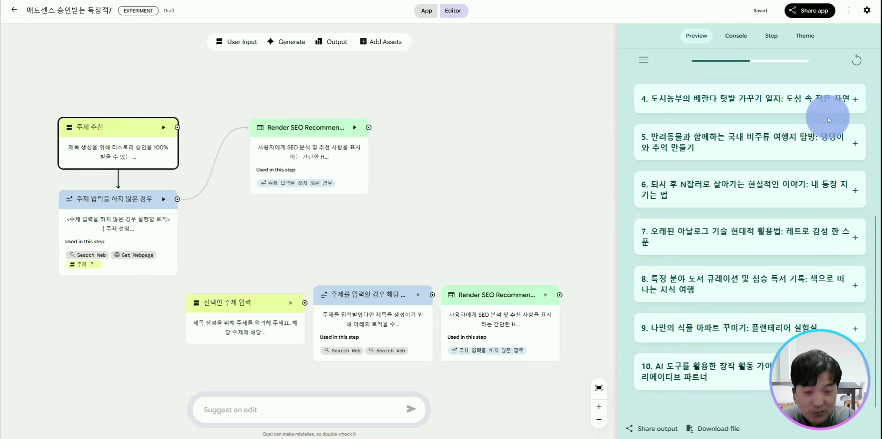
{"action": "scroll", "coordinate": [828, 120], "scroll_direction": "up", "scroll_amount": 5}
{"action": "left_click", "coordinate": [426, 11]}
{"action": "scroll", "coordinate": [265, 173], "scroll_direction": "down", "scroll_amount": 5}
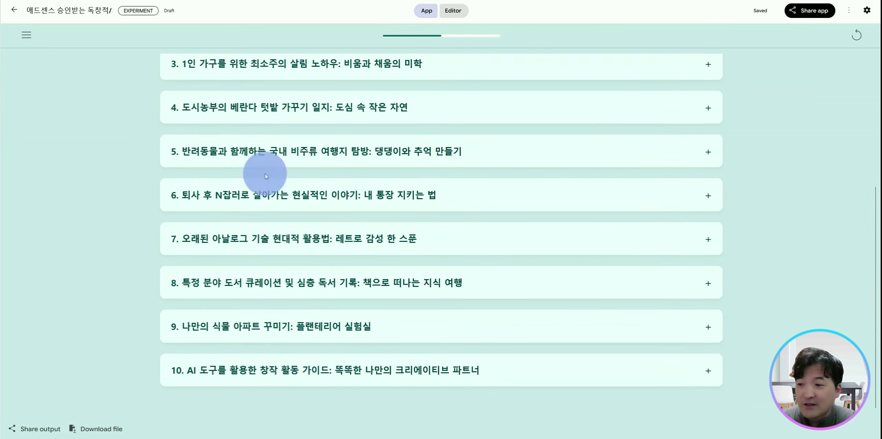
{"action": "left_click", "coordinate": [276, 368]}
{"action": "scroll", "coordinate": [349, 346], "scroll_direction": "down", "scroll_amount": 4}
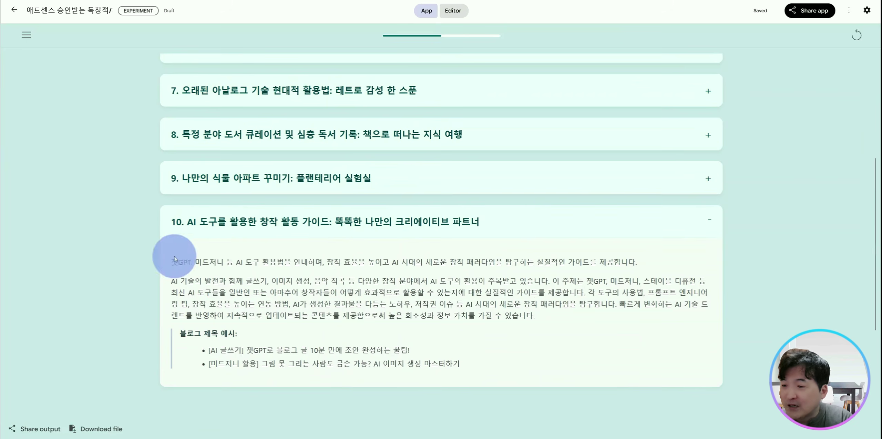
{"action": "left_click_drag", "start_coordinate": [172, 261], "coordinate": [661, 381]}
- Expand recommended topics 1, 2 and 3 to read their descriptions and example blog titles
{"action": "scroll", "coordinate": [661, 380], "scroll_direction": "up", "scroll_amount": 5}
{"action": "left_click", "coordinate": [220, 142]}
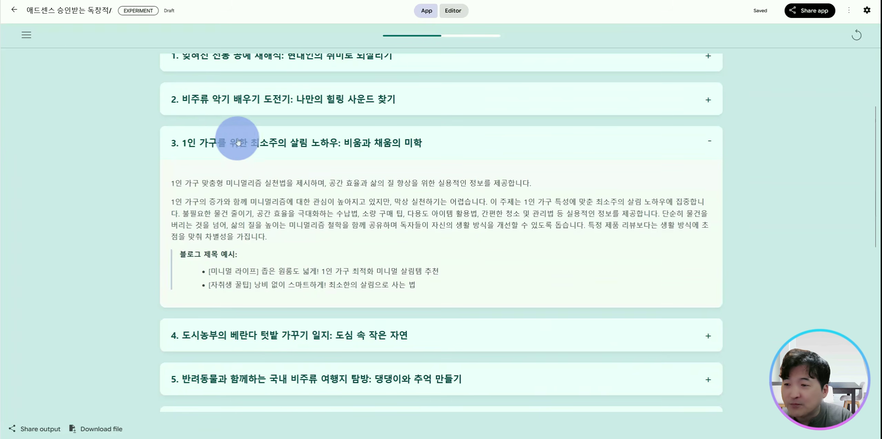
{"action": "left_click_drag", "start_coordinate": [171, 142], "coordinate": [474, 144]}
{"action": "left_click", "coordinate": [225, 108]}
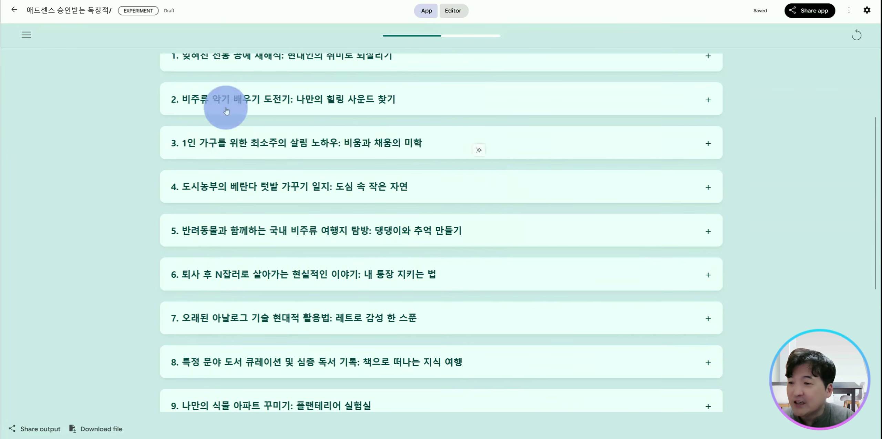
{"action": "left_click_drag", "start_coordinate": [155, 103], "coordinate": [516, 242]}
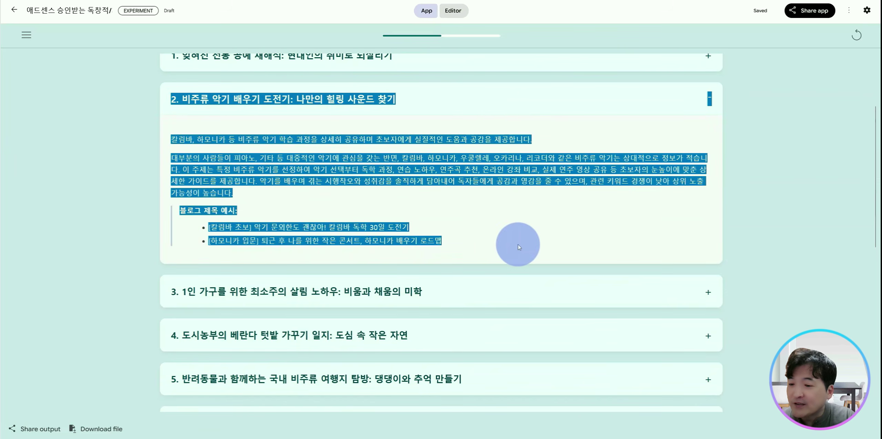
{"action": "left_click", "coordinate": [141, 124]}
{"action": "scroll", "coordinate": [275, 134], "scroll_direction": "up", "scroll_amount": 3}
{"action": "left_click", "coordinate": [178, 167]}
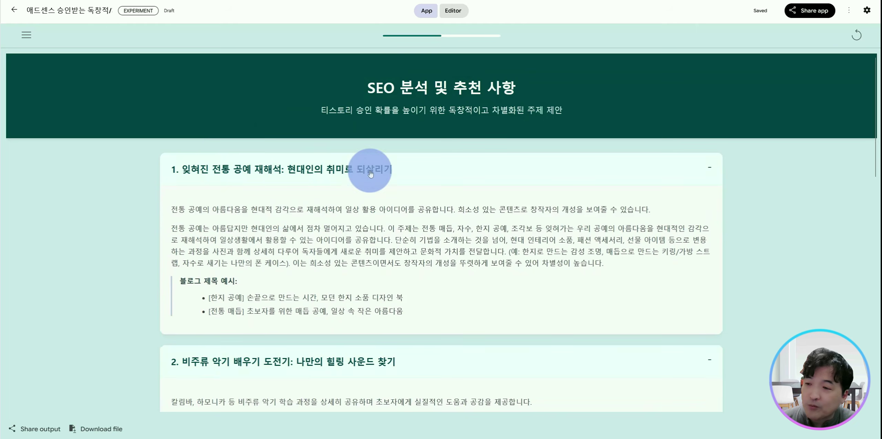
{"action": "scroll", "coordinate": [364, 173], "scroll_direction": "down", "scroll_amount": 6}
{"action": "left_click", "coordinate": [283, 272]}
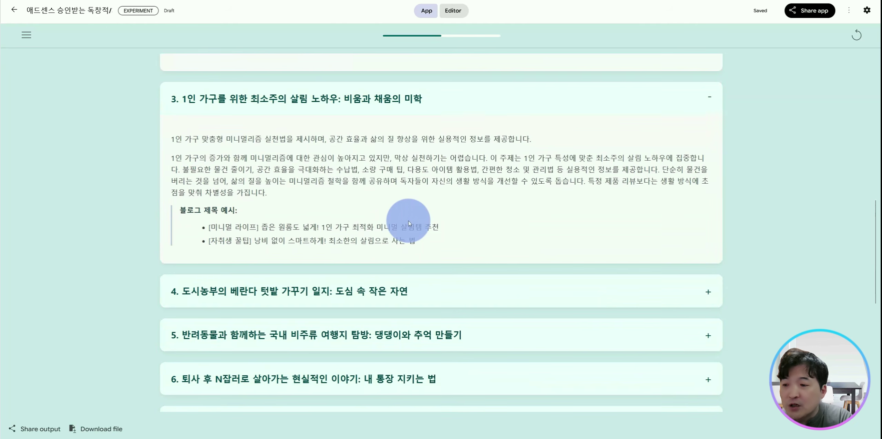
- Expand topic 5 and copy its title "반려동물과 함께하는 국내 비주류 여행지 탐방: 댕댕이와 추억 만들기"
{"action": "scroll", "coordinate": [282, 223], "scroll_direction": "down", "scroll_amount": 3}
{"action": "left_click", "coordinate": [273, 226]}
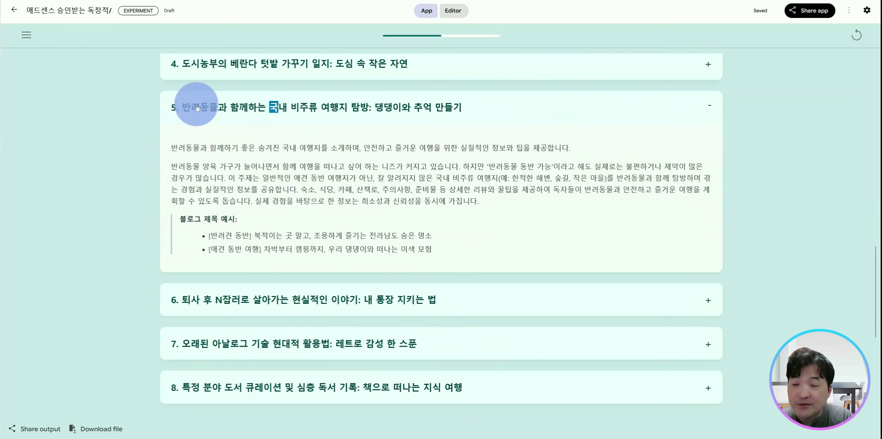
{"action": "mouse_move", "coordinate": [179, 107]}
{"action": "left_mouse_down"}
{"action": "mouse_move", "coordinate": [462, 107]}
{"action": "mouse_move", "coordinate": [189, 108]}
{"action": "left_mouse_up"}
{"action": "key", "text": "ctrl+c"}
{"action": "right_click", "coordinate": [197, 105]}
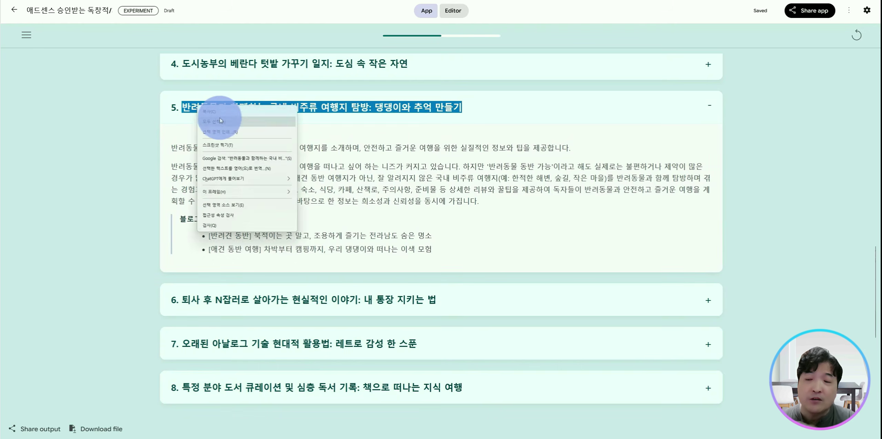
{"action": "left_click", "coordinate": [220, 117]}
{"action": "left_click_drag", "start_coordinate": [171, 147], "coordinate": [570, 148]}
{"action": "left_click_drag", "start_coordinate": [432, 249], "coordinate": [223, 119]}
{"action": "left_click", "coordinate": [249, 133]}
- Return to the app list, open the "블로그 제목 작성 Remix" app and start it in the preview
{"action": "scroll", "coordinate": [392, 76], "scroll_direction": "up", "scroll_amount": 10}
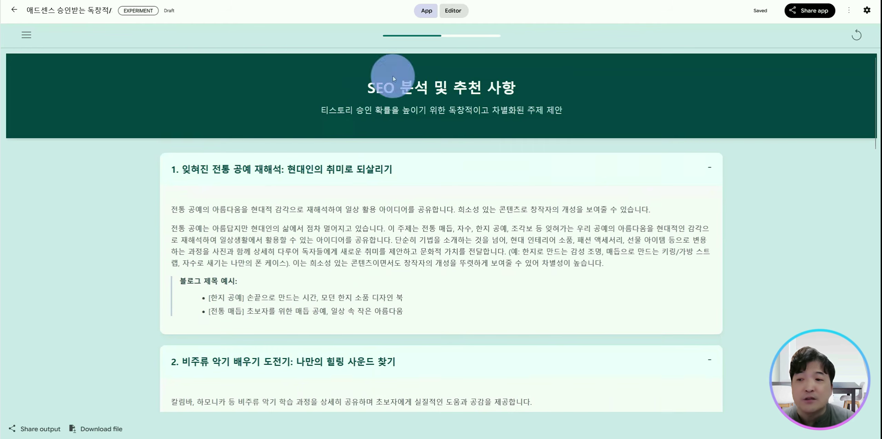
{"action": "left_click", "coordinate": [17, 14]}
{"action": "left_click", "coordinate": [374, 206]}
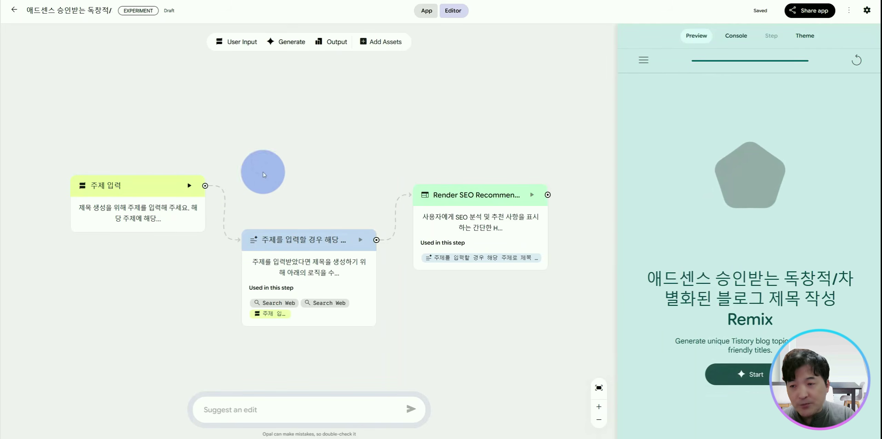
{"action": "left_click", "coordinate": [158, 191]}
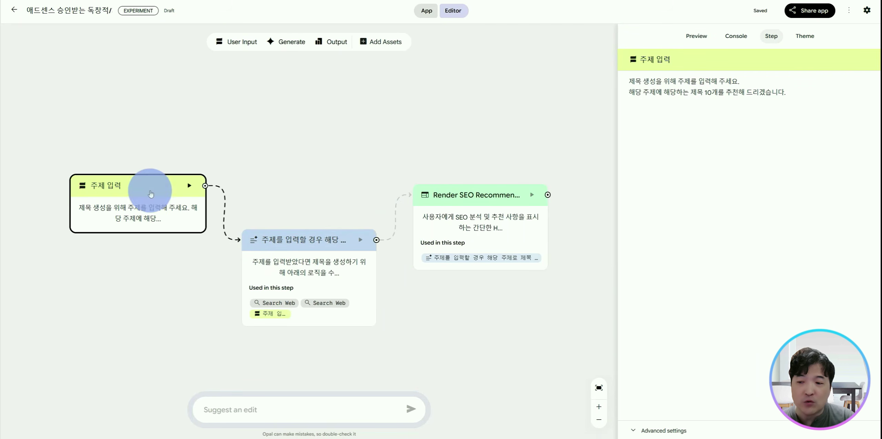
{"action": "left_click", "coordinate": [698, 35]}
{"action": "left_click", "coordinate": [739, 373]}
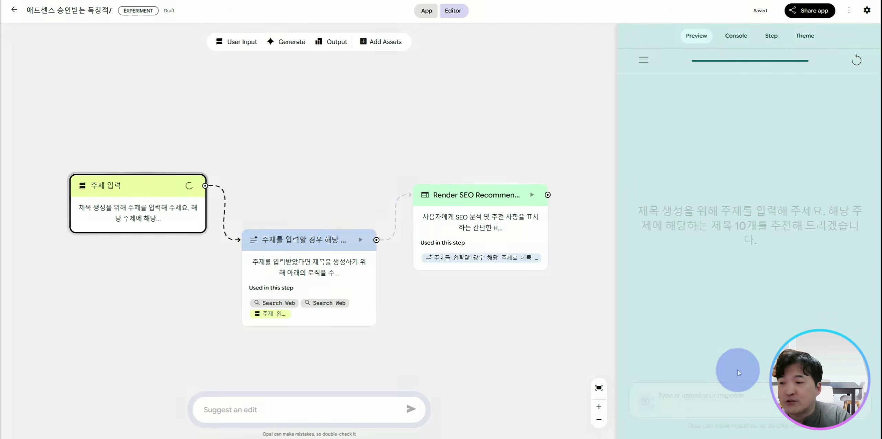
- Paste the copied topic as the response, trim it to "반려동물과 함께하는 국내 비주류 여행지 탐방" and submit it
{"action": "left_click", "coordinate": [692, 392]}
{"action": "key", "text": "ctrl+v"}
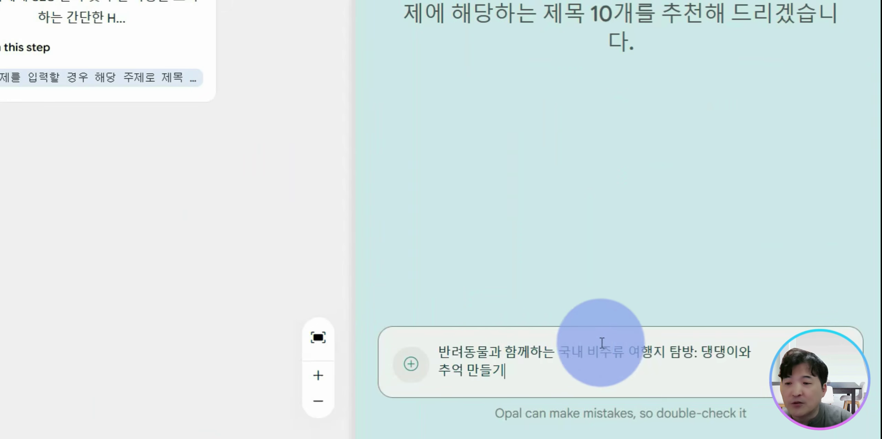
{"action": "left_click_drag", "start_coordinate": [686, 351], "coordinate": [716, 370]}
{"action": "left_click", "coordinate": [711, 354]}
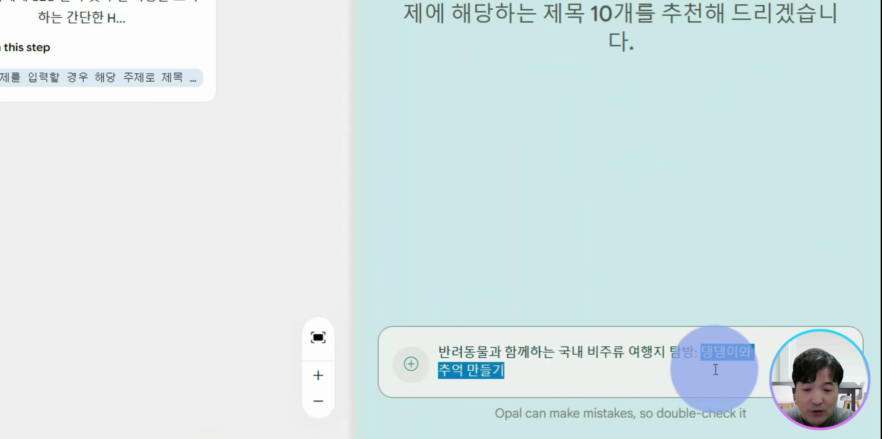
{"action": "key", "text": "BackSpace"}
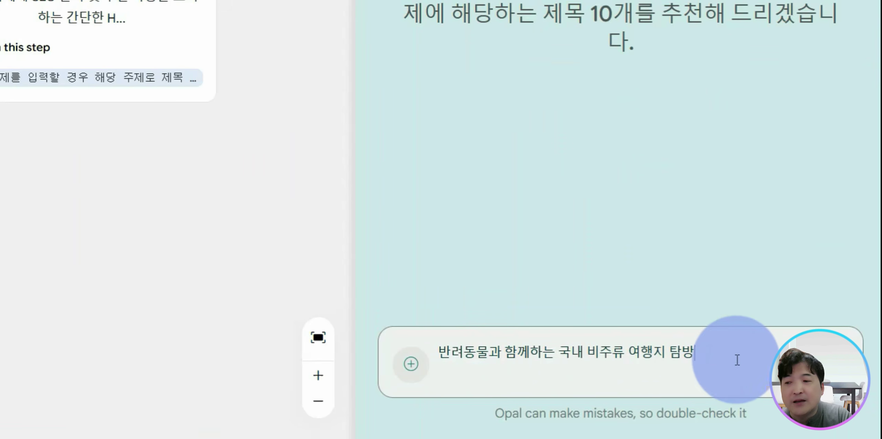
{"action": "key", "text": "Return"}
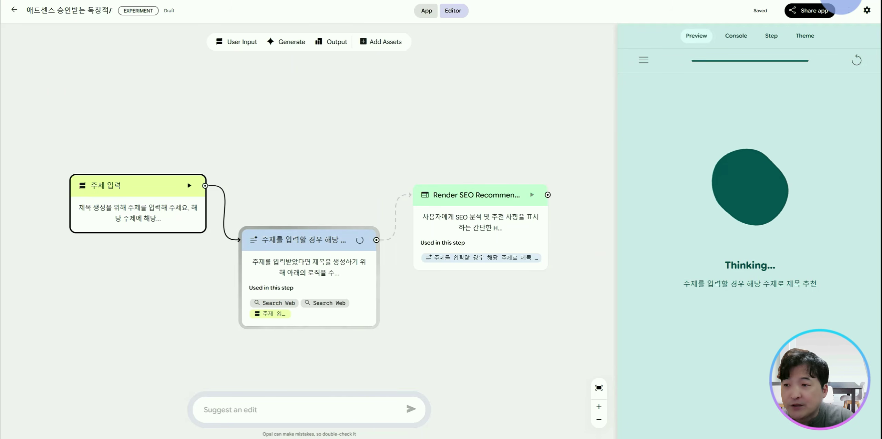
- Examine the recommended pet travel titles in the full app view, expanding several to read their descriptions
{"action": "left_click", "coordinate": [426, 11]}
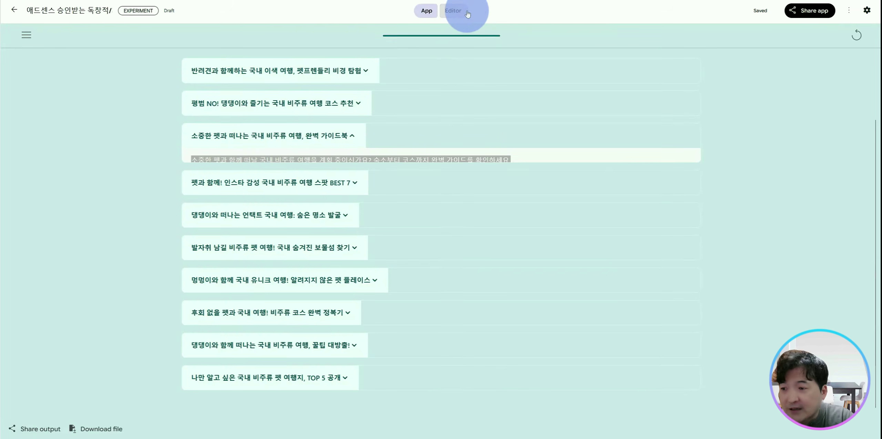
{"action": "left_click", "coordinate": [454, 10]}
{"action": "left_click", "coordinate": [426, 11]}
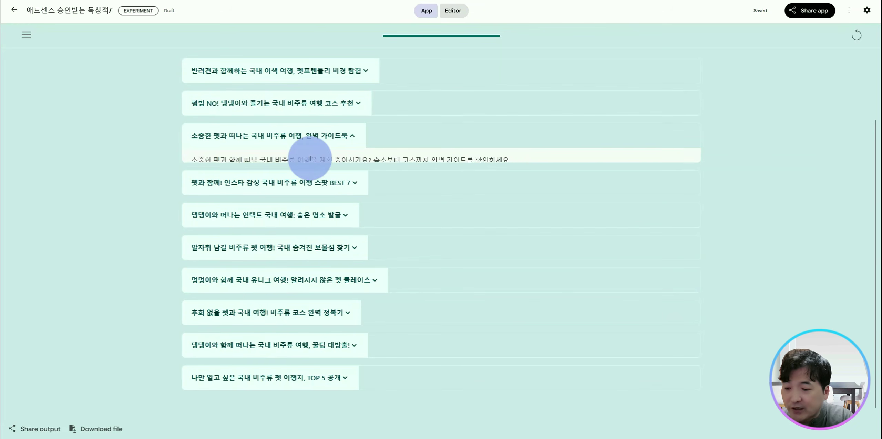
{"action": "triple_click", "coordinate": [303, 162]}
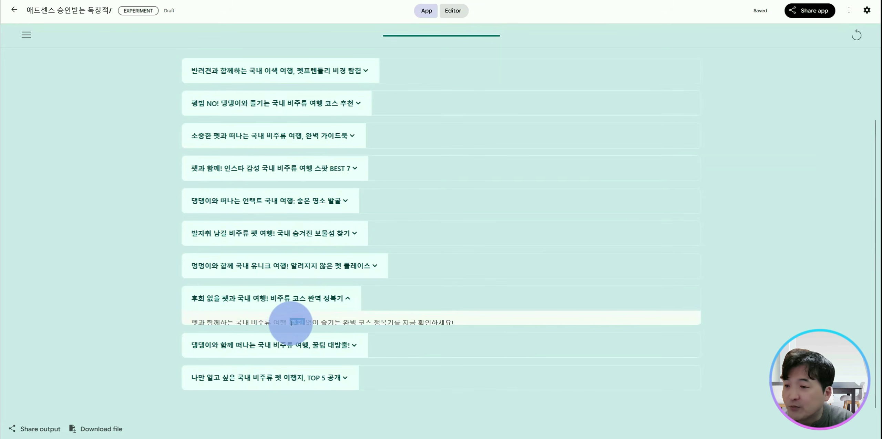
{"action": "left_click", "coordinate": [279, 345]}
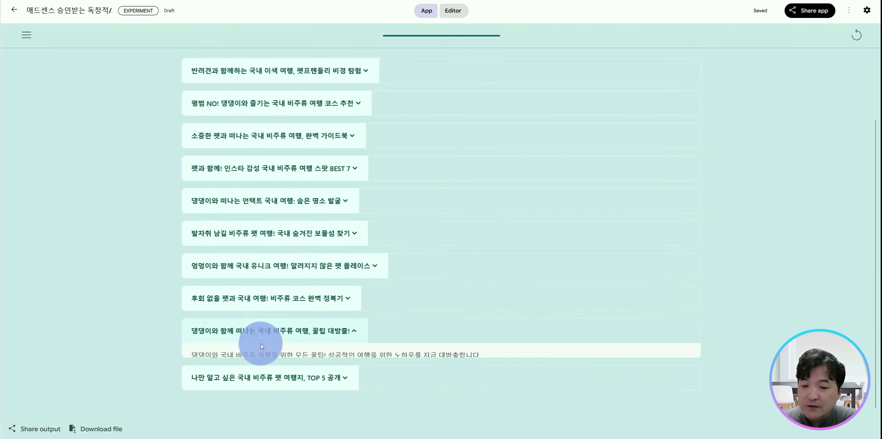
{"action": "left_click", "coordinate": [262, 168]}
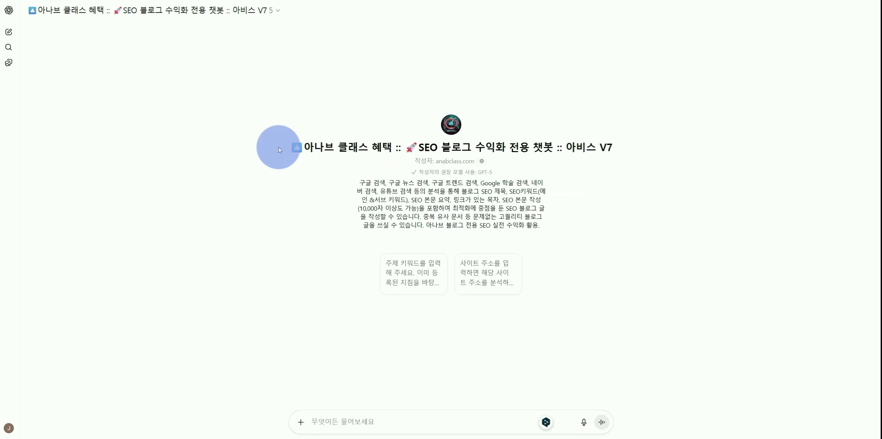
- Send the ChatGPT SEO chatbot "주제: 소중한 펫과 함께 떠날 국내 비주류 여행을 계획. 숙소부터 코스까지 완벽 가이드 구글 검색 및 검색엔진 기반: 네이버 검색, API 연결"
{"action": "left_click_drag", "start_coordinate": [277, 148], "coordinate": [591, 230]}
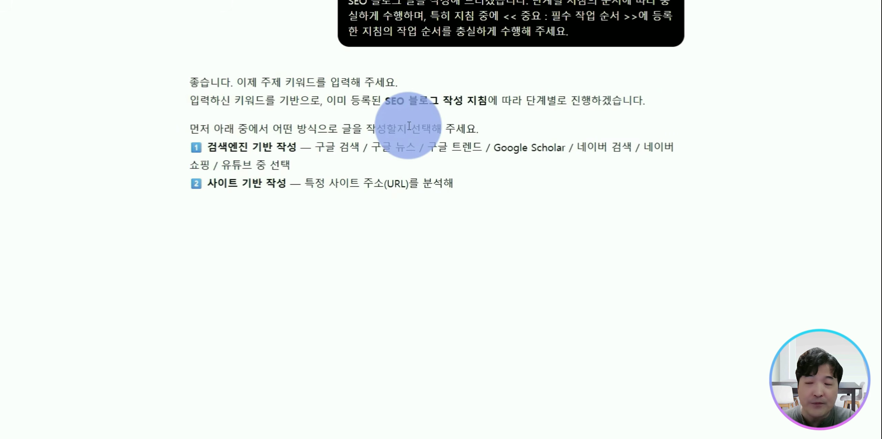
{"action": "left_click_drag", "start_coordinate": [181, 132], "coordinate": [669, 216]}
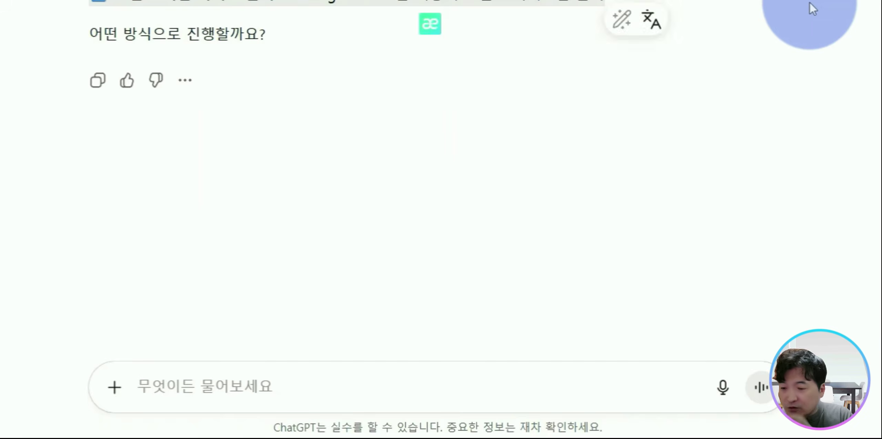
{"action": "left_click", "coordinate": [144, 380]}
{"action": "type", "text": "주제: 소중한 펫과 함께 떠날 국내 비주류 여행을 계획. 숙소부터 코스까지 완벽 가이드 구글 검색 및 네이버 검색, API 연결"}
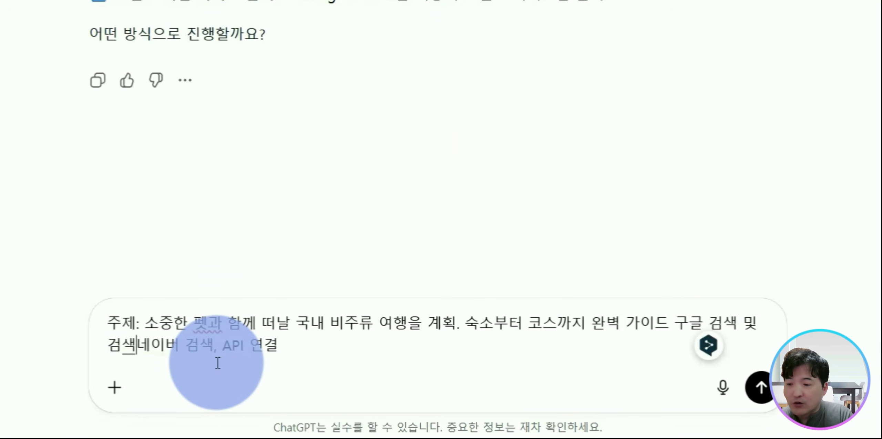
{"action": "type", "text": ":"}
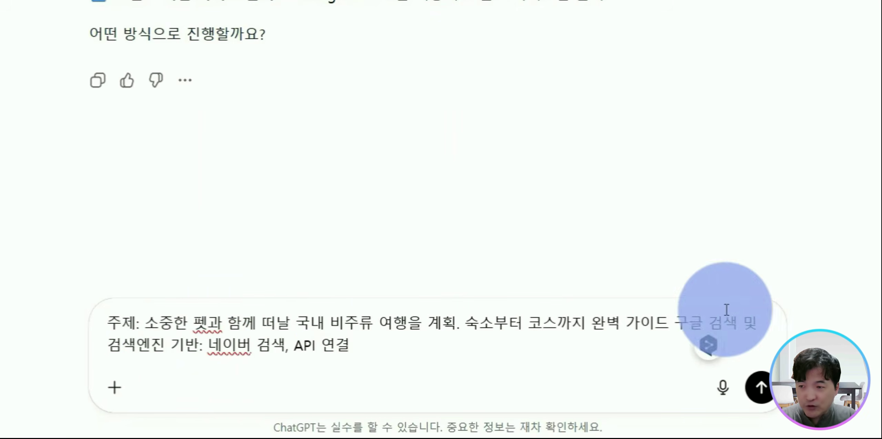
{"action": "left_click", "coordinate": [756, 384]}
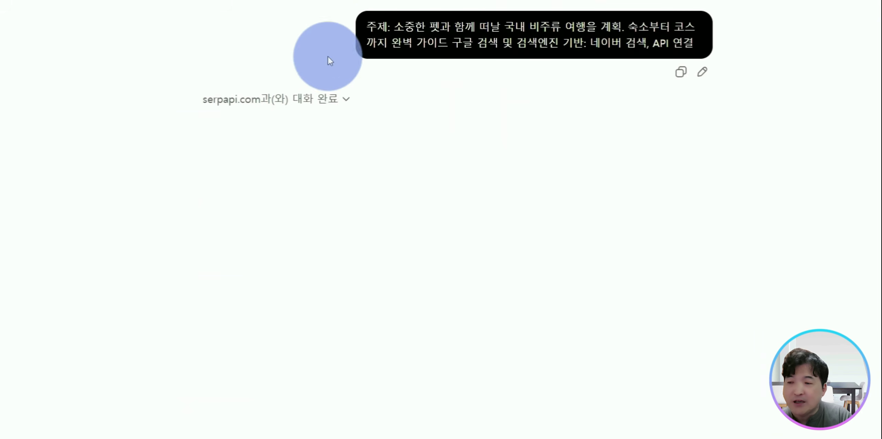
- Read the chatbot's search intent analysis and its main and sub keyword lists for the pet travel topic
{"action": "left_click_drag", "start_coordinate": [195, 89], "coordinate": [361, 120]}
{"action": "left_click", "coordinate": [452, 163]}
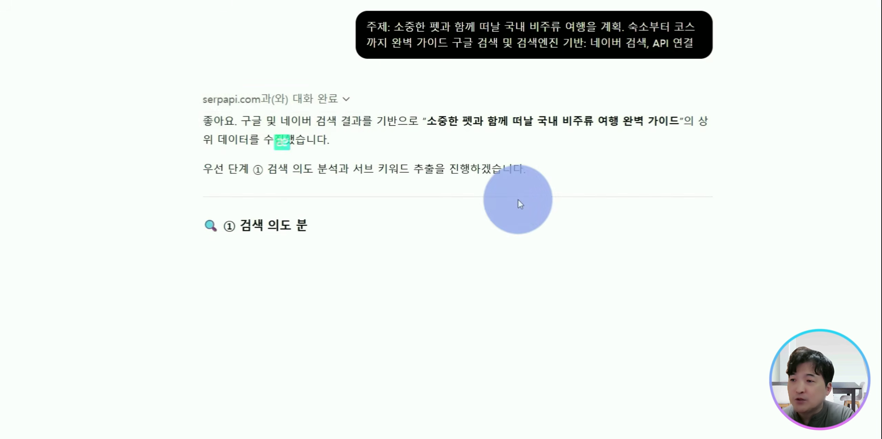
{"action": "scroll", "coordinate": [321, 134], "scroll_direction": "down", "scroll_amount": 2}
{"action": "scroll", "coordinate": [650, 116], "scroll_direction": "up", "scroll_amount": 1}
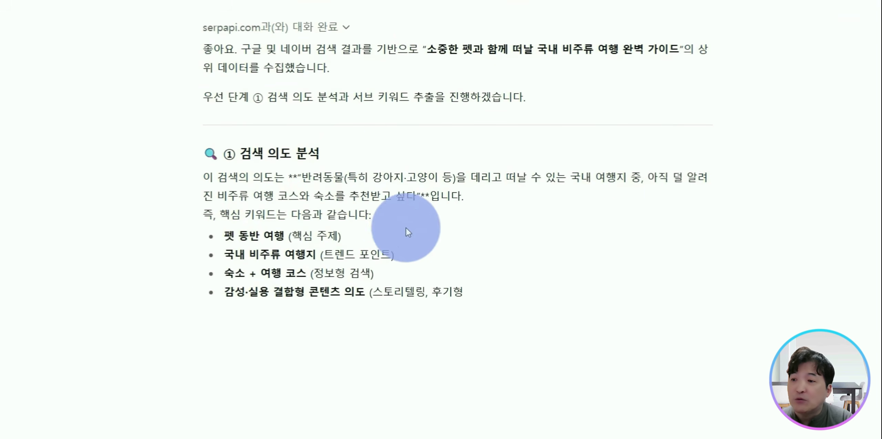
{"action": "scroll", "coordinate": [227, 251], "scroll_direction": "down", "scroll_amount": 4}
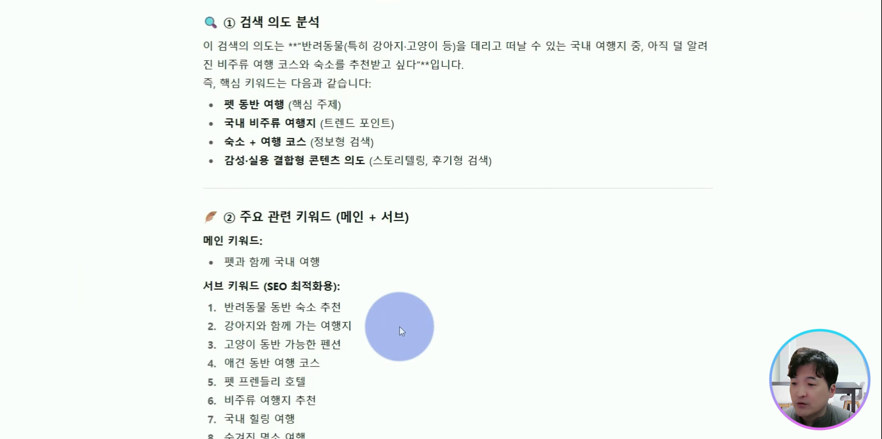
- Read the five suggested SEO titles and the pet travel article's table of contents, down to the question about the output format
{"action": "scroll", "coordinate": [399, 326], "scroll_direction": "down", "scroll_amount": 5}
{"action": "scroll", "coordinate": [611, 313], "scroll_direction": "down", "scroll_amount": 6}
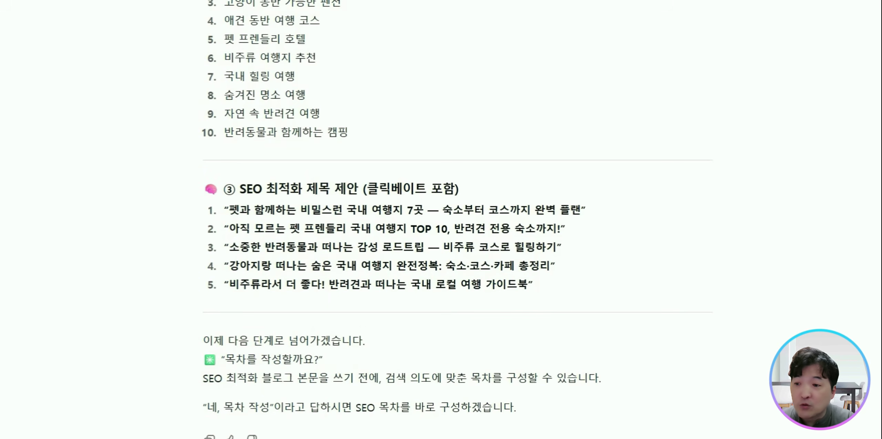
{"action": "scroll", "coordinate": [489, 361], "scroll_direction": "down", "scroll_amount": 4}
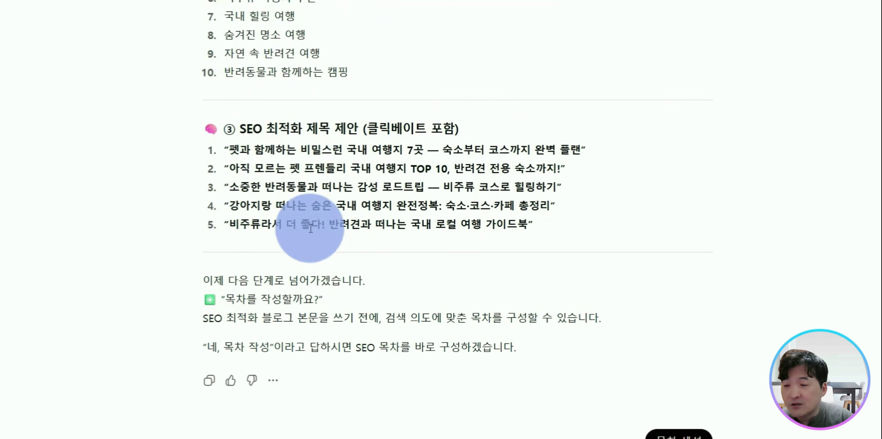
{"action": "scroll", "coordinate": [792, 242], "scroll_direction": "down", "scroll_amount": 8}
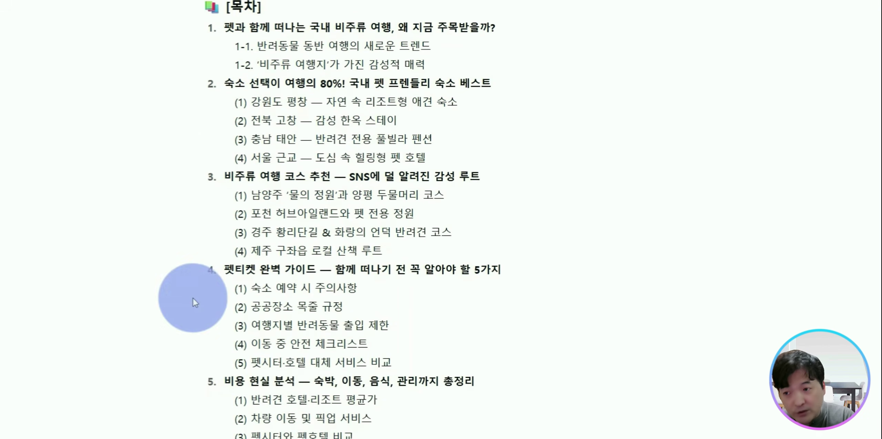
{"action": "scroll", "coordinate": [596, 187], "scroll_direction": "down", "scroll_amount": 4}
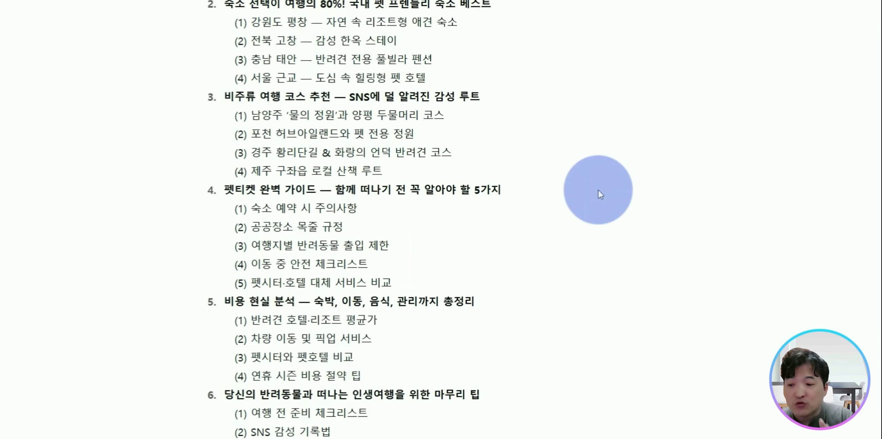
{"action": "scroll", "coordinate": [428, 436], "scroll_direction": "down", "scroll_amount": 3}
{"action": "scroll", "coordinate": [427, 437], "scroll_direction": "down", "scroll_amount": 6}
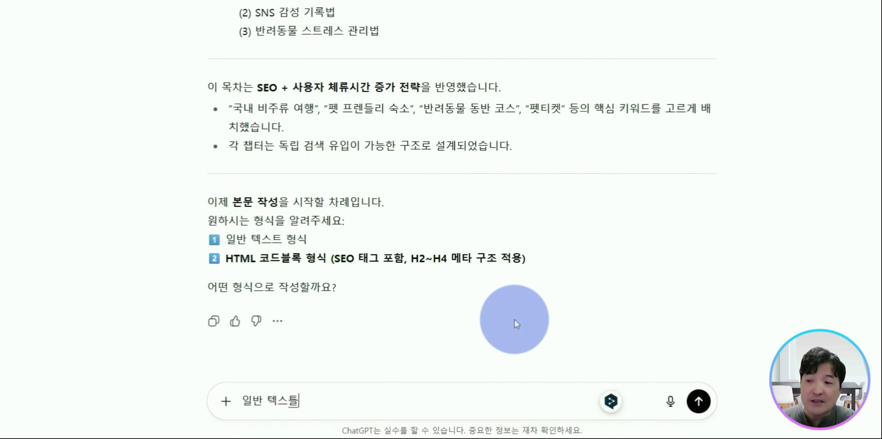
- Reply to the chatbot's format question with "일반 텍스트로 등록된 지침에 충실하게 작성" to have the article body written
{"action": "type", "text": "충실하게 작성"}
{"action": "key", "text": "ctrl+Left"}
{"action": "key", "text": "ctrl+Left"}
{"action": "key", "text": "ctrl+Left"}
{"action": "type", "text": "등록된"}
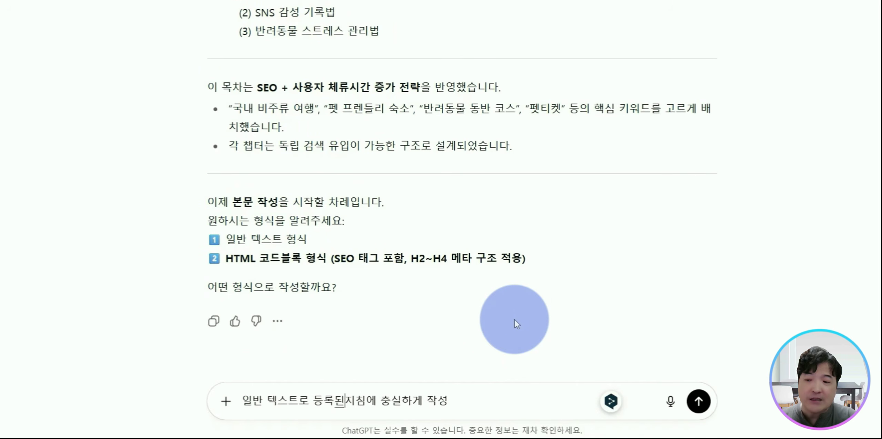
{"action": "key", "text": "Return"}
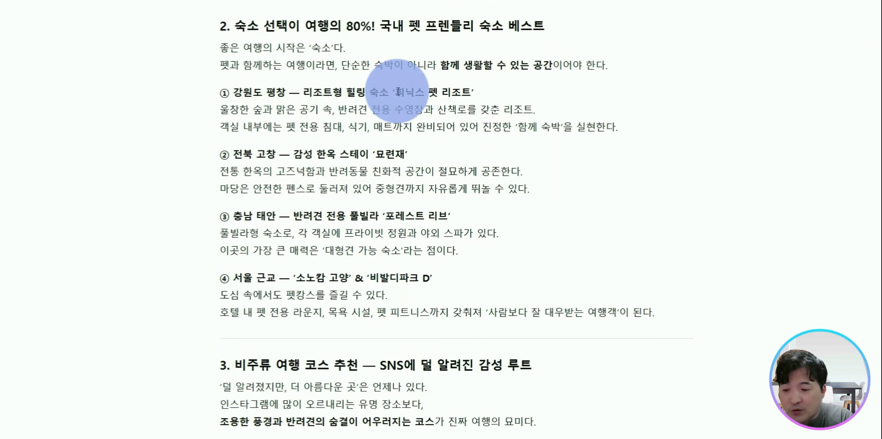
- Read the generated pet travel article from the accommodation section through the courses, petiquette, costs and closing tips
{"action": "left_click_drag", "start_coordinate": [395, 91], "coordinate": [471, 91]}
{"action": "scroll", "coordinate": [584, 190], "scroll_direction": "down", "scroll_amount": 8}
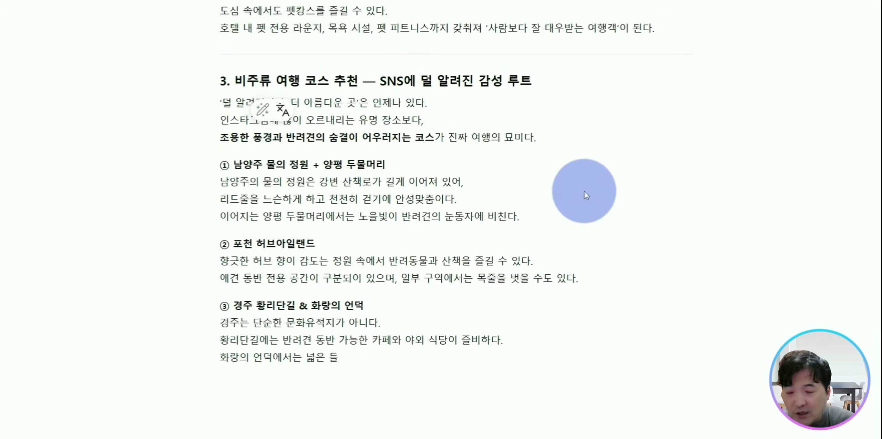
{"action": "scroll", "coordinate": [643, 195], "scroll_direction": "down", "scroll_amount": 5}
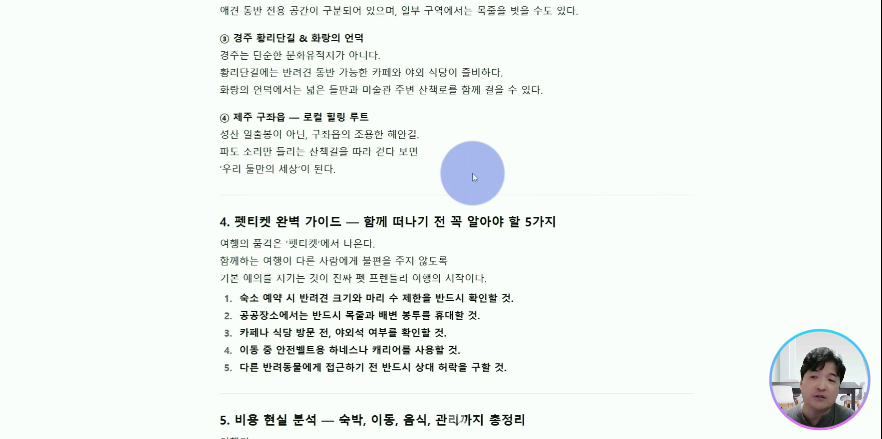
{"action": "scroll", "coordinate": [473, 176], "scroll_direction": "down", "scroll_amount": 5}
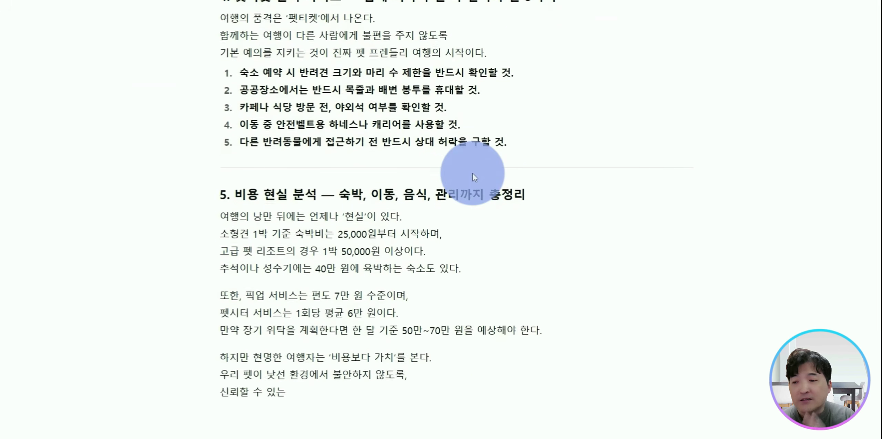
{"action": "scroll", "coordinate": [473, 177], "scroll_direction": "down", "scroll_amount": 4}
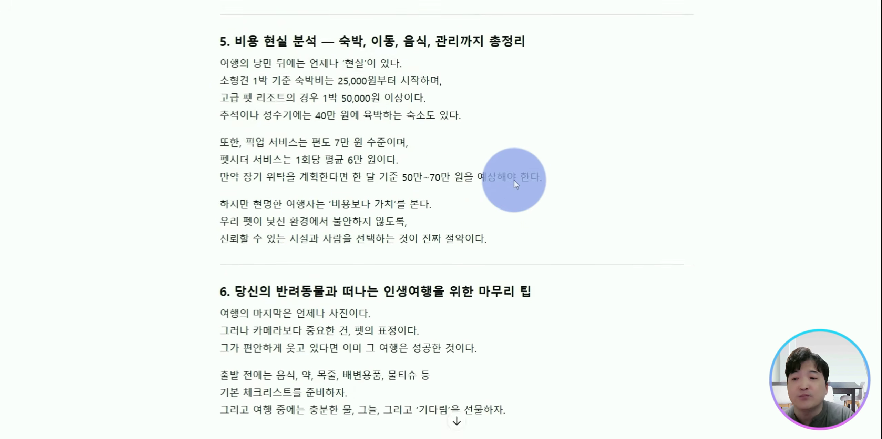
{"action": "scroll", "coordinate": [514, 179], "scroll_direction": "down", "scroll_amount": 6}
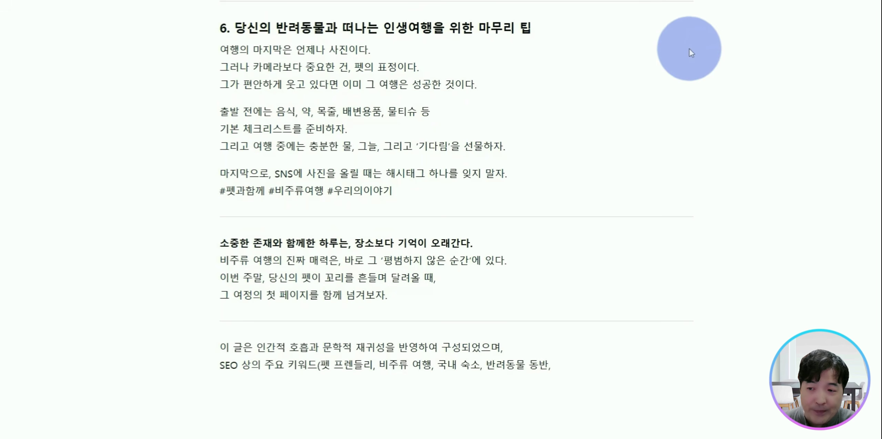
{"action": "scroll", "coordinate": [623, 166], "scroll_direction": "down", "scroll_amount": 5}
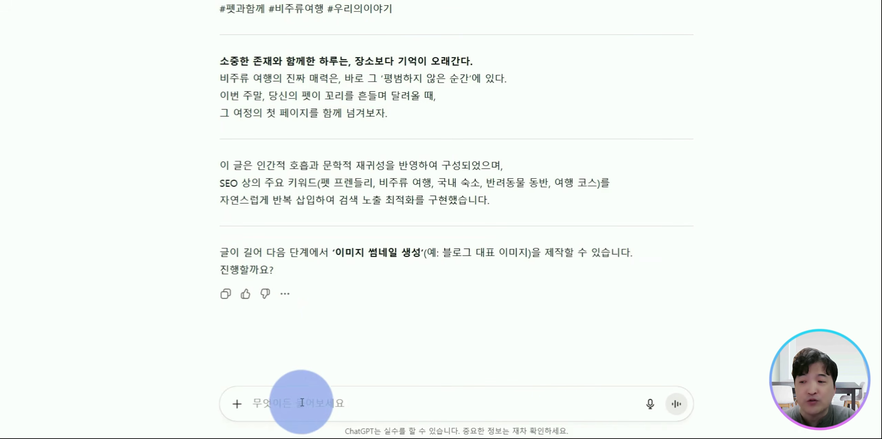
- Accept the thumbnail offer by replying "네!" and compare the two generated pet travel images
{"action": "left_click", "coordinate": [303, 403]}
{"action": "key", "text": "Return"}
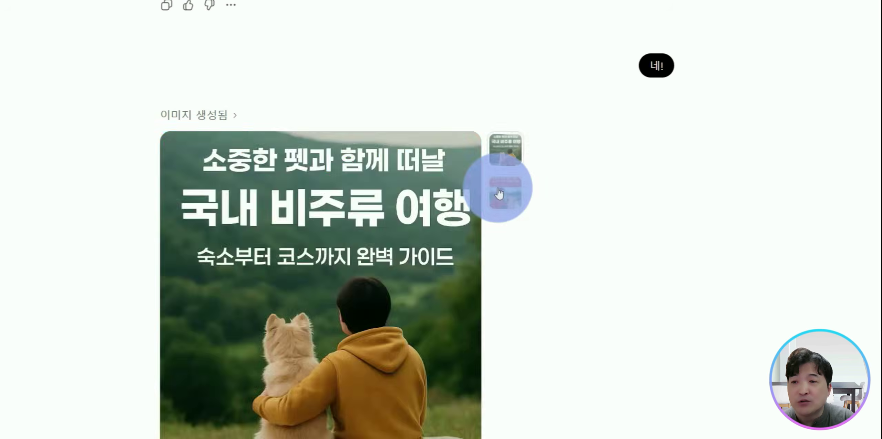
{"action": "left_click", "coordinate": [499, 193]}
{"action": "left_click", "coordinate": [508, 158]}
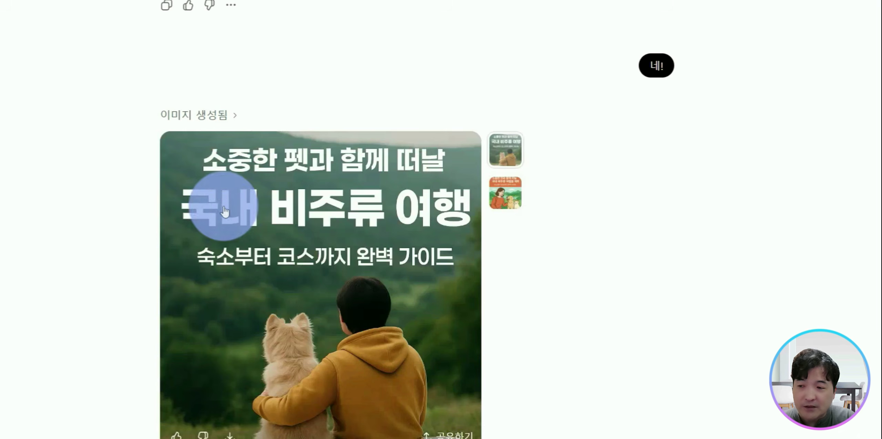
{"action": "left_click", "coordinate": [291, 199]}
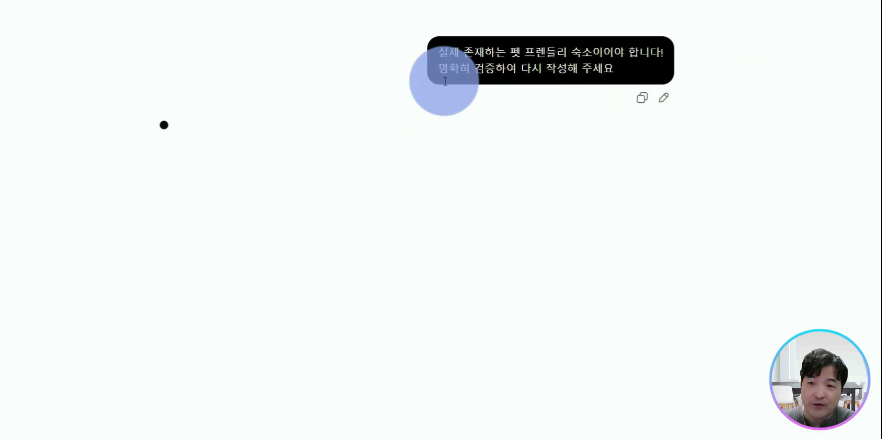
- Inspect the details of the serpapi.com search call for the verification request and read the start of the pet-friendly accommodation list
{"action": "left_click_drag", "start_coordinate": [438, 51], "coordinate": [659, 63]}
{"action": "left_click", "coordinate": [383, 150]}
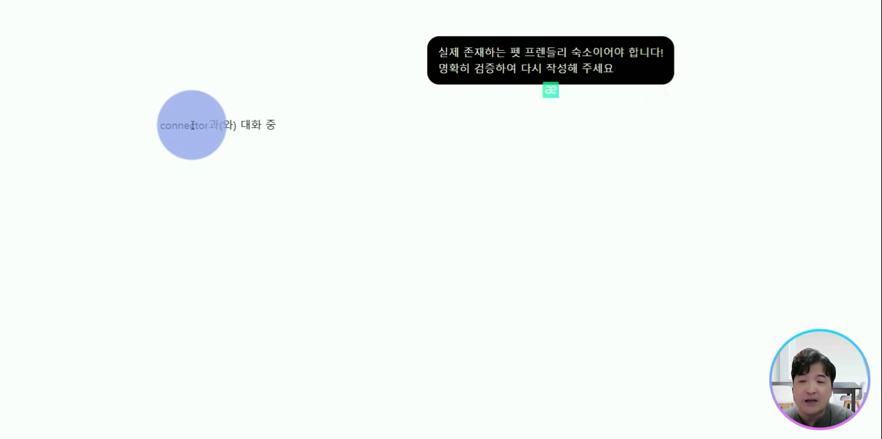
{"action": "left_click", "coordinate": [302, 194]}
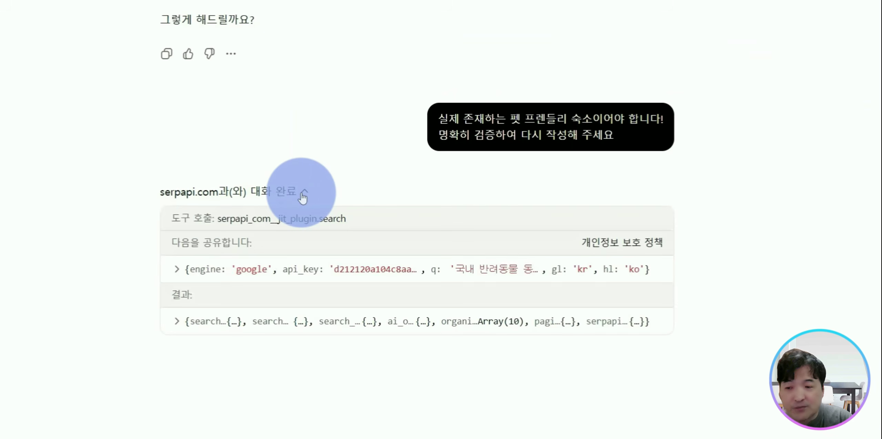
{"action": "left_click", "coordinate": [302, 193]}
{"action": "scroll", "coordinate": [747, 253], "scroll_direction": "down", "scroll_amount": 4}
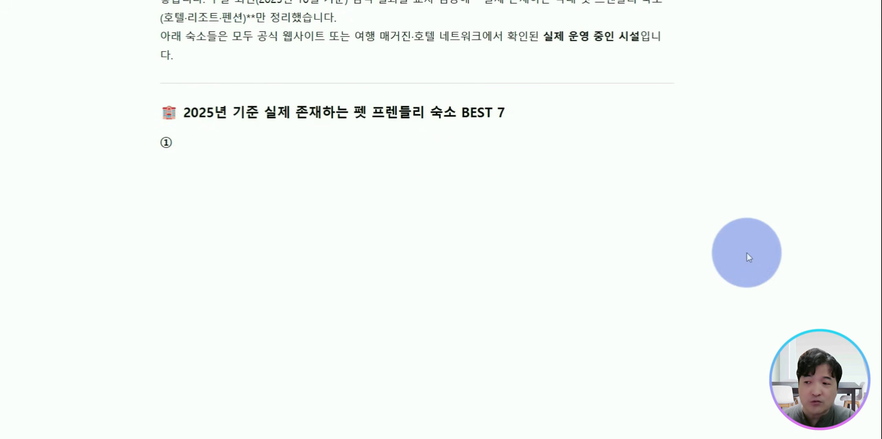
{"action": "double_click", "coordinate": [458, 3]}
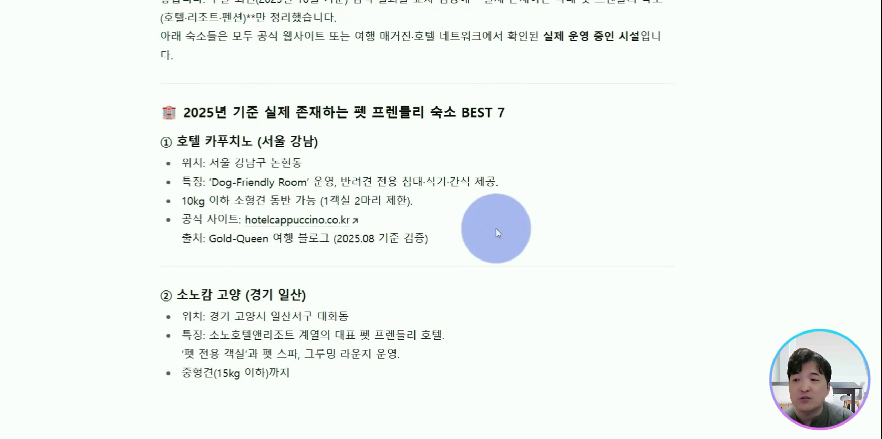
{"action": "scroll", "coordinate": [166, 141], "scroll_direction": "down", "scroll_amount": 4}
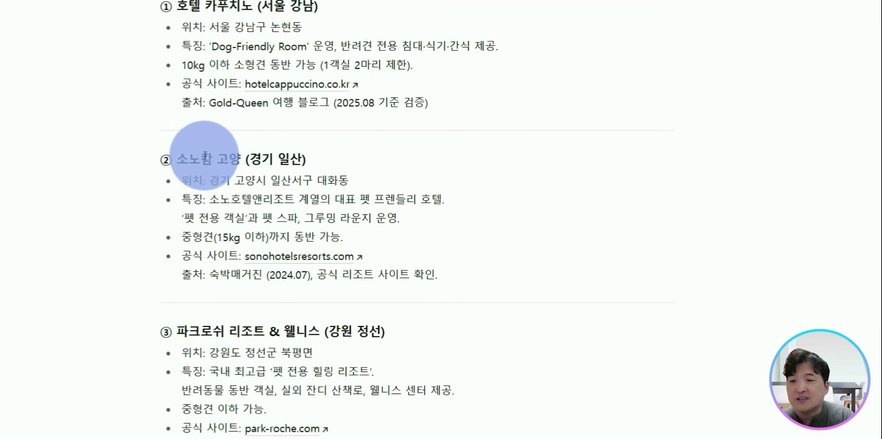
- Search Naver for "소노캄 고양 펫숙소", skim the results to verify the hotel, and return to the chatbot conversation
{"action": "left_click_drag", "start_coordinate": [174, 163], "coordinate": [241, 161]}
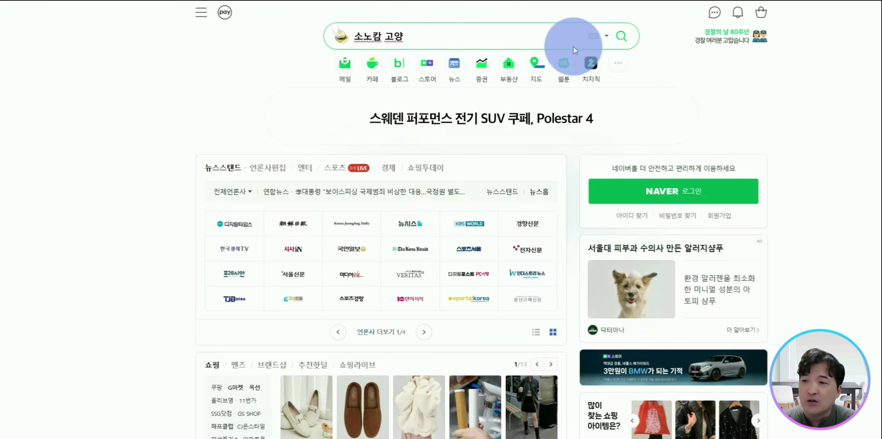
{"action": "type", "text": "펫숙소"}
{"action": "key", "text": "Return"}
{"action": "scroll", "coordinate": [417, 359], "scroll_direction": "down", "scroll_amount": 10}
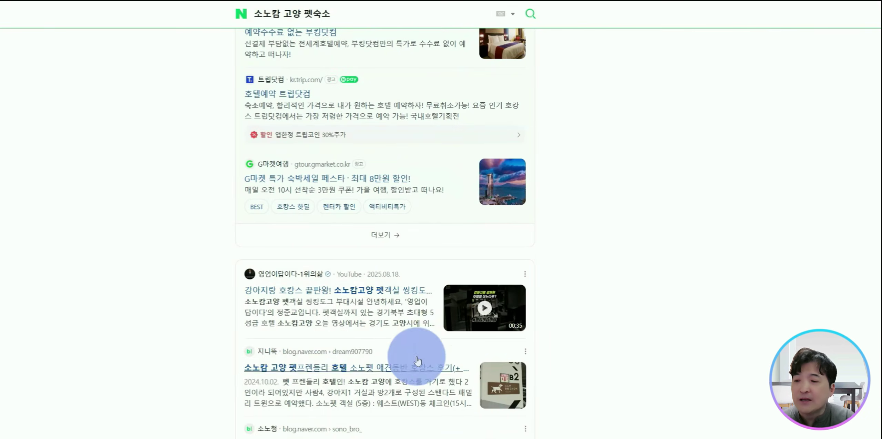
{"action": "left_click", "coordinate": [736, 1]}
- Search Naver for "포시즌스 호텔 펫 버틀러", then check the "포시즌스호텔서울 애견동반 펫캉스후기+조식까지!" blog review and the news results
{"action": "scroll", "coordinate": [762, 297], "scroll_direction": "down", "scroll_amount": 6}
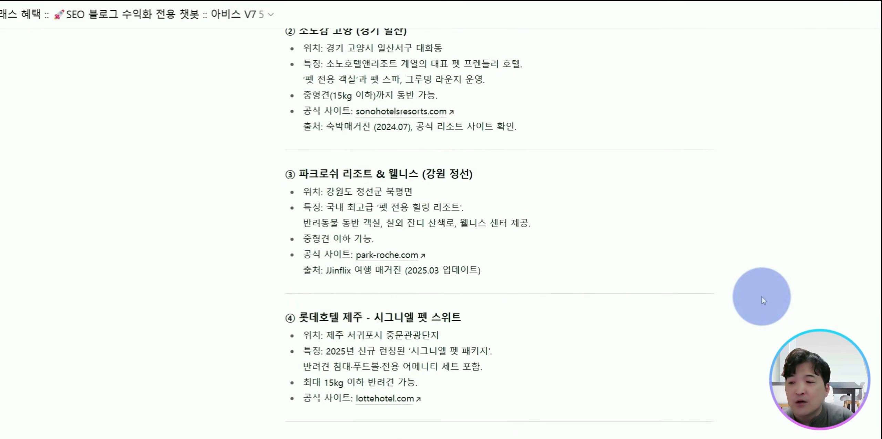
{"action": "scroll", "coordinate": [325, 322], "scroll_direction": "down", "scroll_amount": 10}
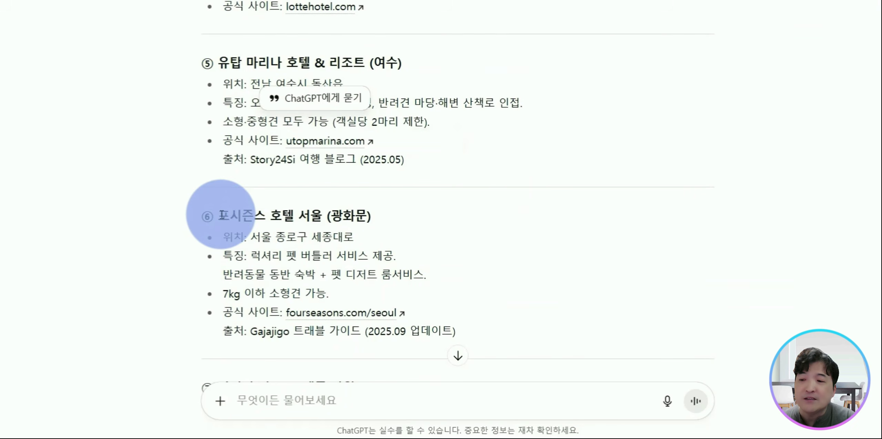
{"action": "left_click_drag", "start_coordinate": [222, 215], "coordinate": [310, 215]}
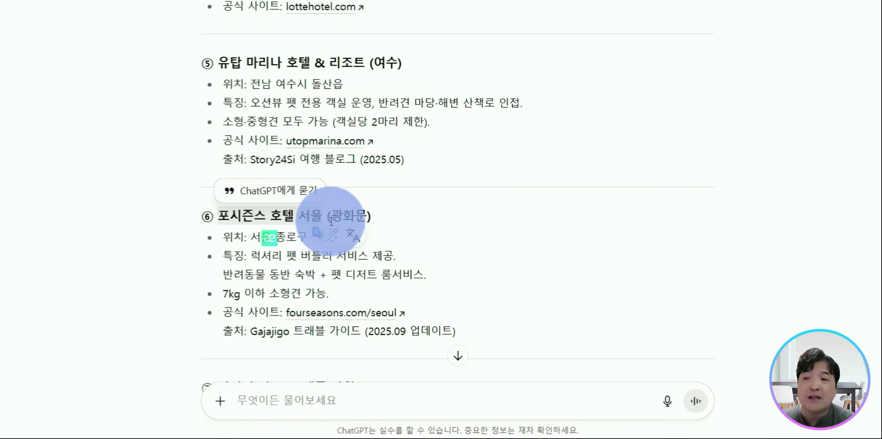
{"action": "left_click", "coordinate": [334, 226]}
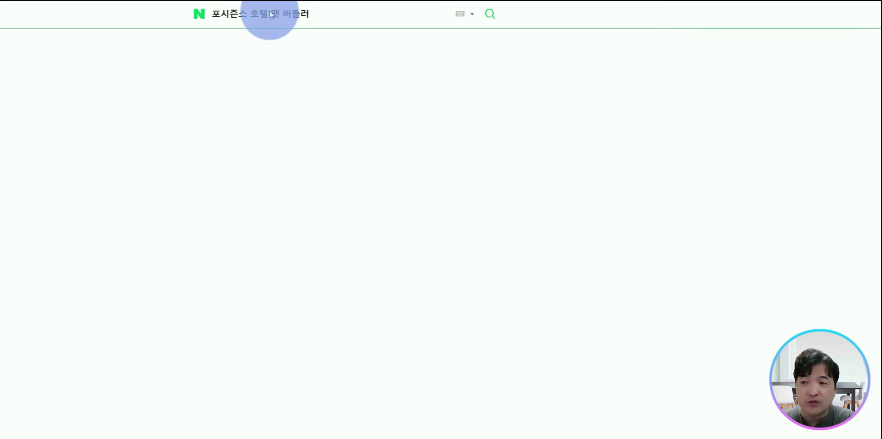
{"action": "left_click", "coordinate": [301, 255]}
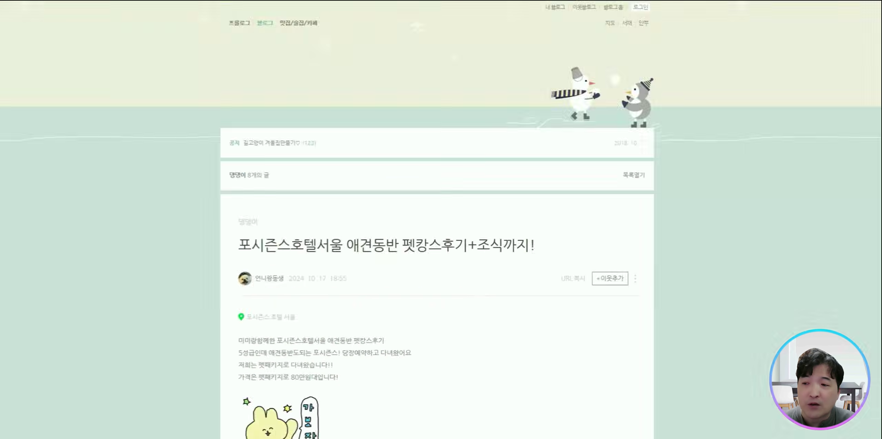
{"action": "scroll", "coordinate": [437, 221], "scroll_direction": "down", "scroll_amount": 5}
{"action": "scroll", "coordinate": [309, 309], "scroll_direction": "down", "scroll_amount": 9}
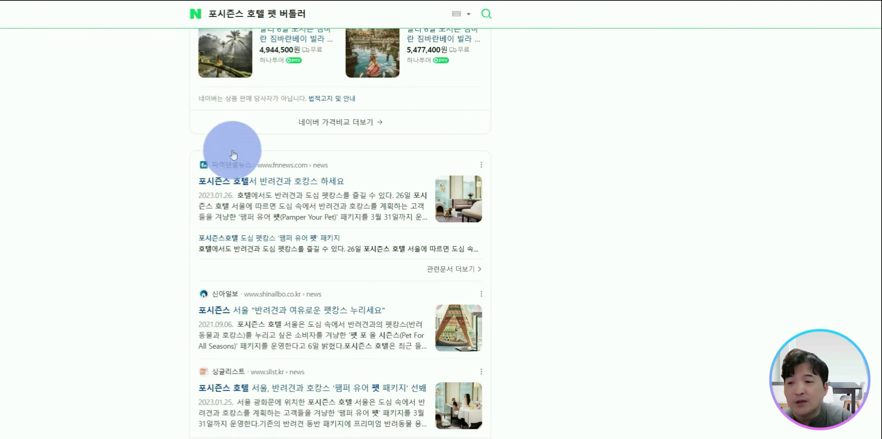
{"action": "scroll", "coordinate": [542, 188], "scroll_direction": "down", "scroll_amount": 1}
{"action": "scroll", "coordinate": [543, 192], "scroll_direction": "down", "scroll_amount": 4}
{"action": "left_click", "coordinate": [366, 208]}
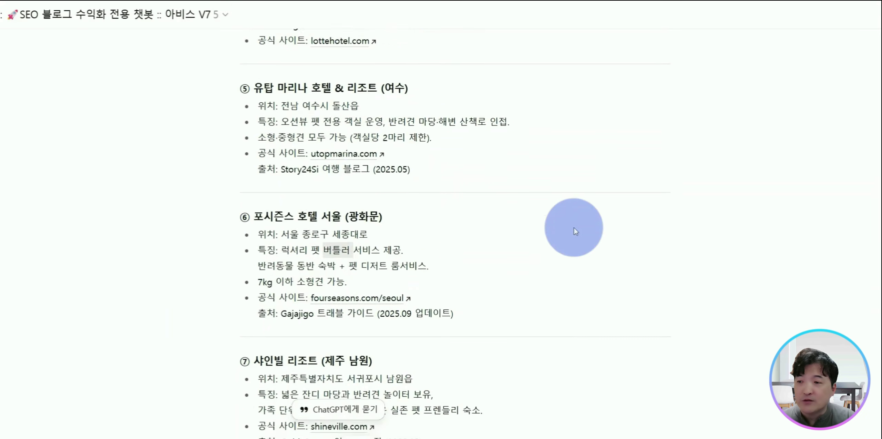
- Review the rest of the accommodation list, the generated thumbnails and the full pet travel article in the chatbot conversation
{"action": "scroll", "coordinate": [575, 228], "scroll_direction": "down", "scroll_amount": 8}
{"action": "scroll", "coordinate": [714, 351], "scroll_direction": "up", "scroll_amount": 20}
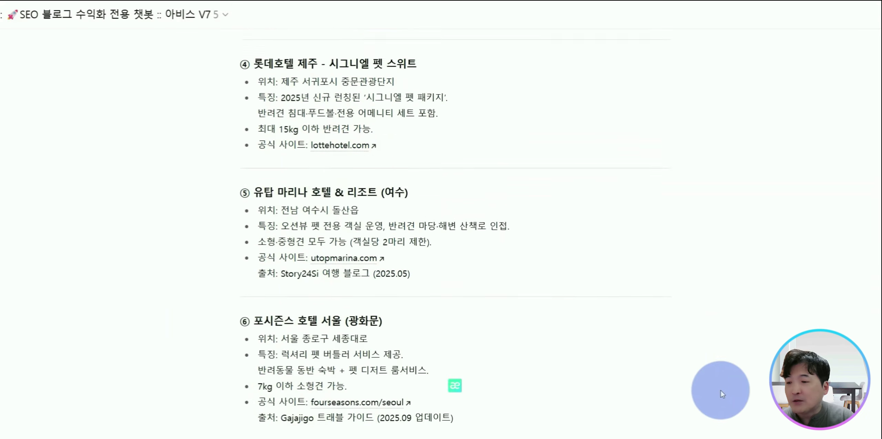
{"action": "scroll", "coordinate": [737, 378], "scroll_direction": "down", "scroll_amount": 15}
{"action": "scroll", "coordinate": [736, 378], "scroll_direction": "up", "scroll_amount": 5}
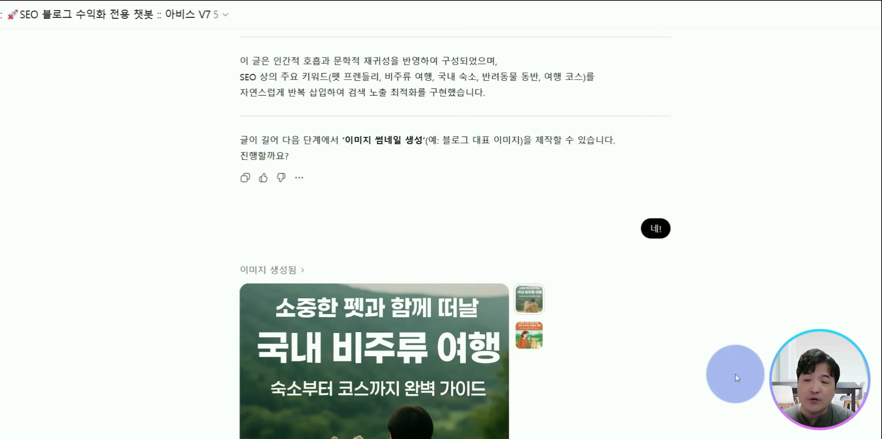
{"action": "scroll", "coordinate": [736, 378], "scroll_direction": "up", "scroll_amount": 15}
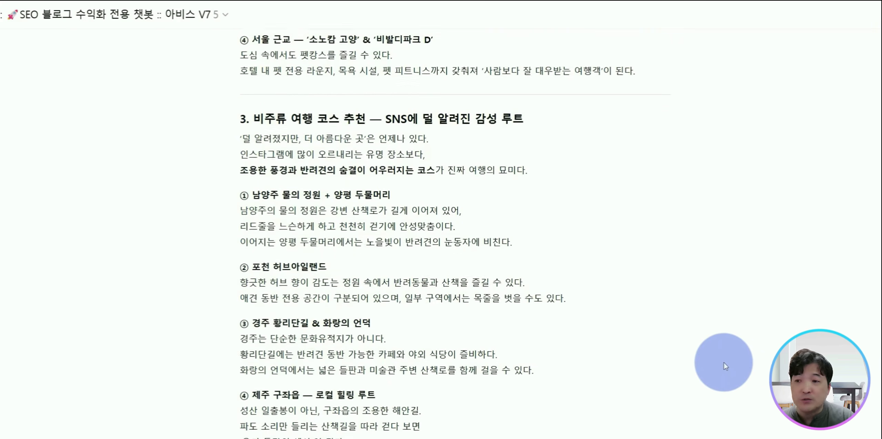
{"action": "scroll", "coordinate": [725, 365], "scroll_direction": "up", "scroll_amount": 2}
{"action": "scroll", "coordinate": [732, 299], "scroll_direction": "down", "scroll_amount": 12}
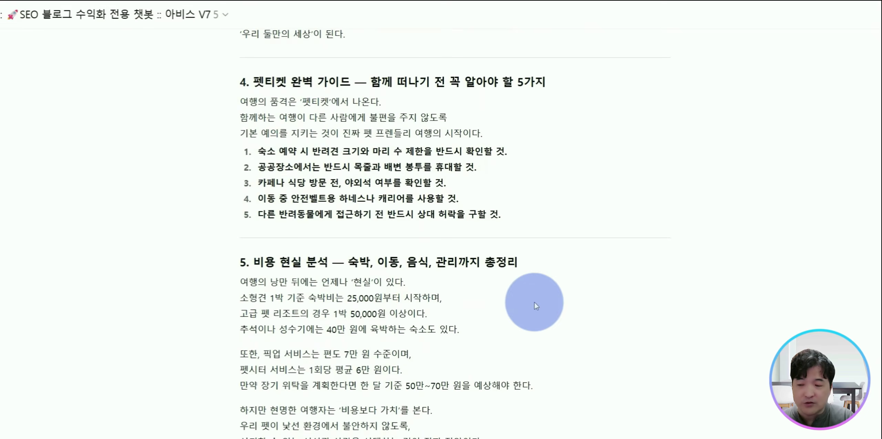
{"action": "scroll", "coordinate": [536, 306], "scroll_direction": "down", "scroll_amount": 6}
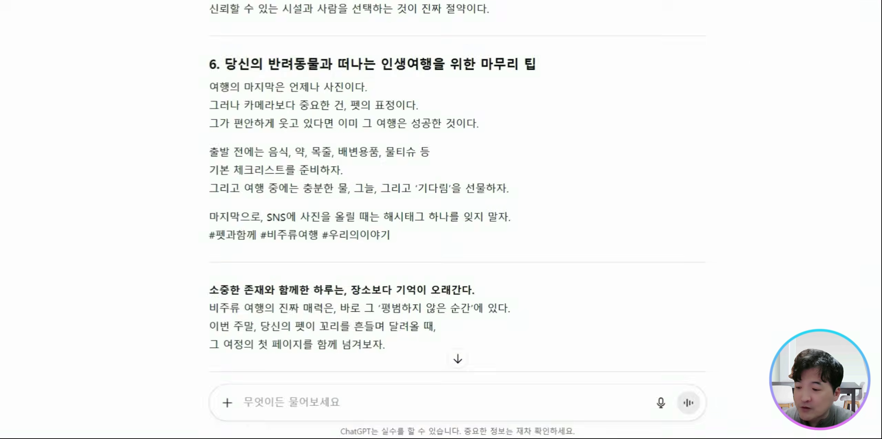
- Enter the section title "5. 비용 현실 분석 — 숙박, 이동, 음식, 관리까지 총정리" as a new chatbot prompt
{"action": "scroll", "coordinate": [455, 241], "scroll_direction": "down", "scroll_amount": 4}
{"action": "left_click", "coordinate": [313, 383]}
{"action": "type", "text": "5. 비용 현실 분석 — 숙박, 이동, 음식, 관리까지 총정리"}
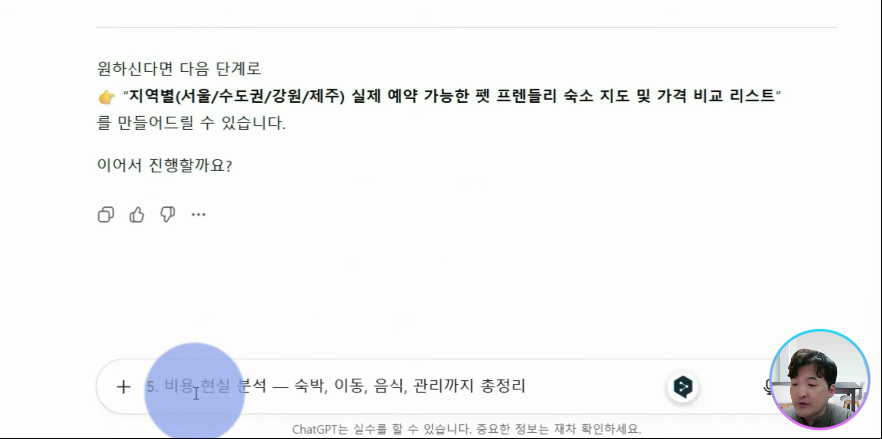
- Replace the leading "5." in the prompt with "펫 프렌들리 숙소 BEST 7" copied from the accommodation list heading
{"action": "left_click_drag", "start_coordinate": [160, 385], "coordinate": [98, 384]}
{"action": "scroll", "coordinate": [382, 26], "scroll_direction": "up", "scroll_amount": 15}
{"action": "left_click_drag", "start_coordinate": [381, 26], "coordinate": [599, 31]}
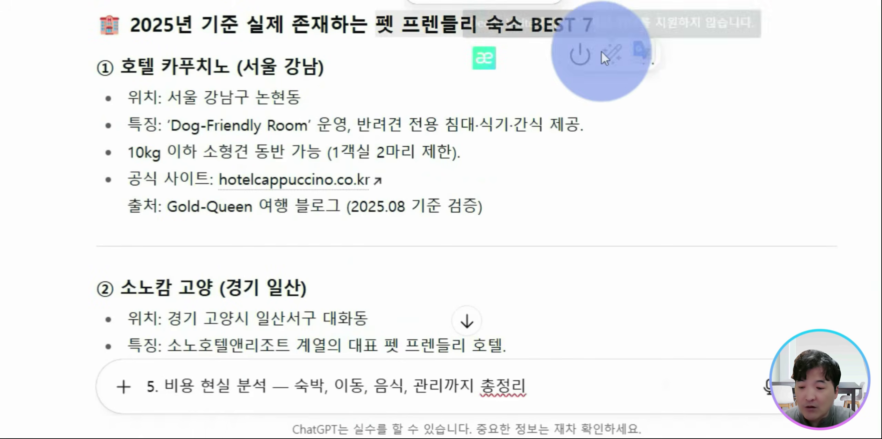
{"action": "key", "text": "ctrl+c"}
{"action": "scroll", "coordinate": [356, 263], "scroll_direction": "down", "scroll_amount": 5}
{"action": "left_click_drag", "start_coordinate": [154, 385], "coordinate": [129, 389]}
{"action": "key", "text": "ctrl+v"}
{"action": "key", "text": "Delete"}
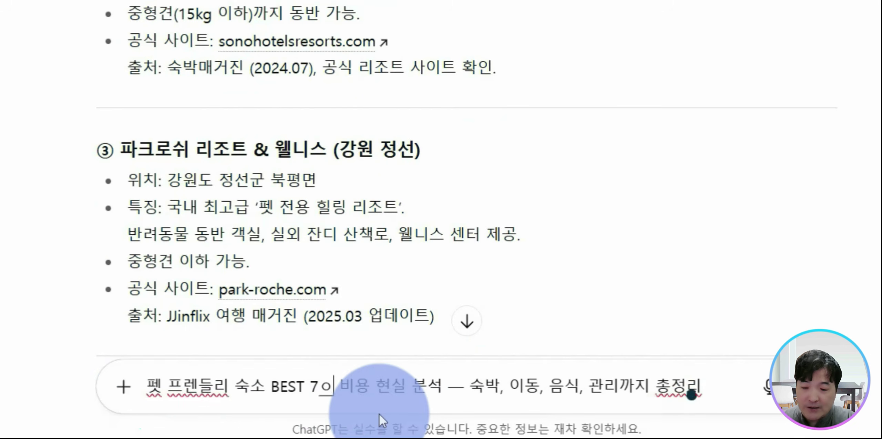
- Reword and send the prompt as "펫 프렌들리 숙소 BEST 7의 비용 현실 분석해 주고 숙박, 이동, 음식, 관리까지 총정리해 주세요"
{"action": "type", "text": "의"}
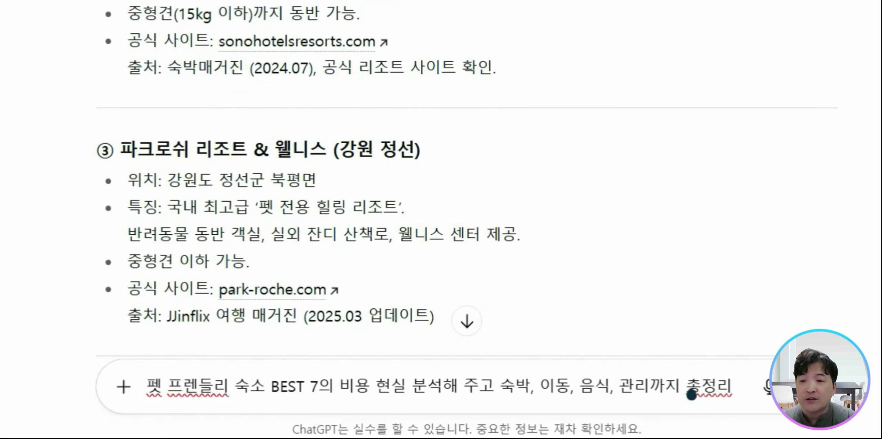
{"action": "type", "text": "해 주세요"}
{"action": "key", "text": "Return"}
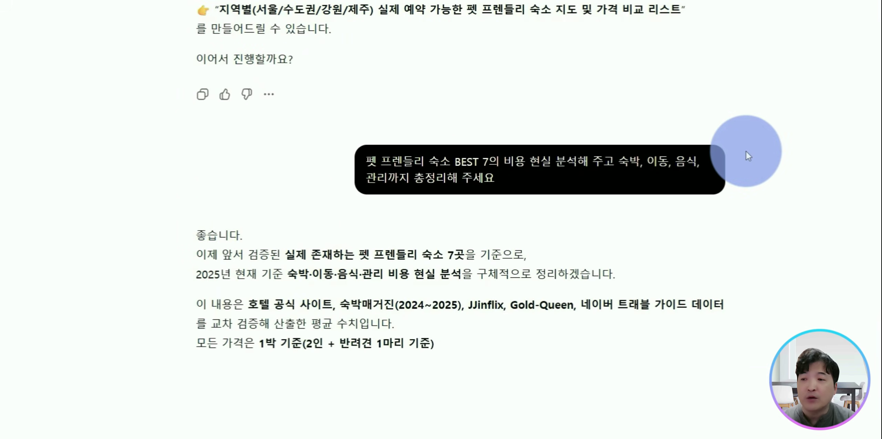
- Check the 호텔 카푸치노 booking page and look up next month's dates for the "[룸온니] 카푸치노킹" room
{"action": "scroll", "coordinate": [744, 103], "scroll_direction": "down", "scroll_amount": 10}
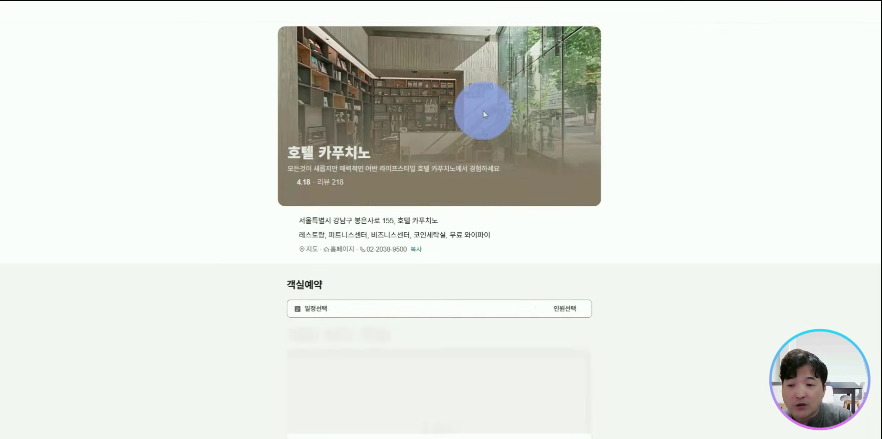
{"action": "scroll", "coordinate": [571, 250], "scroll_direction": "down", "scroll_amount": 10}
{"action": "scroll", "coordinate": [570, 291], "scroll_direction": "up", "scroll_amount": 5}
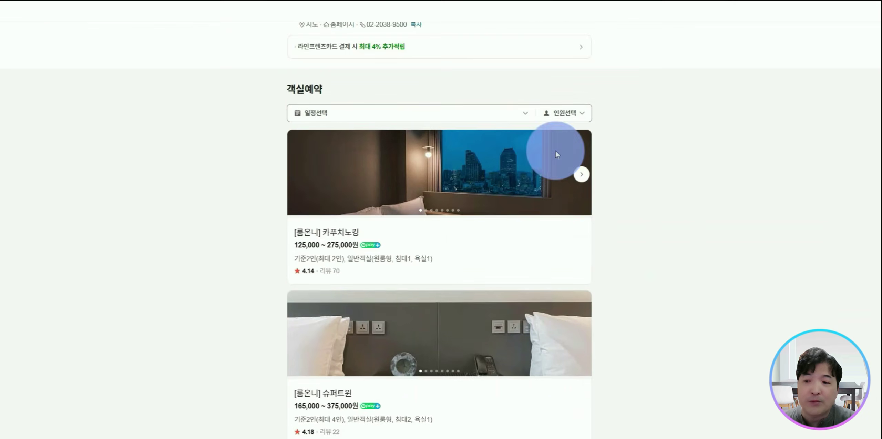
{"action": "left_click", "coordinate": [557, 155]}
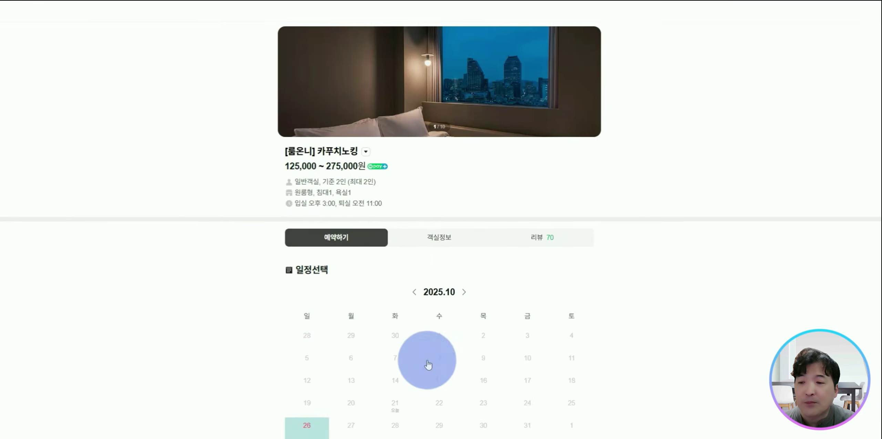
{"action": "left_click", "coordinate": [462, 290]}
{"action": "left_click", "coordinate": [403, 408]}
- Read the chatbot's 호텔 카푸치노 cost breakdown, covering the standard and Dog-Friendly Room rates and the additional expenses
{"action": "left_click", "coordinate": [482, 173]}
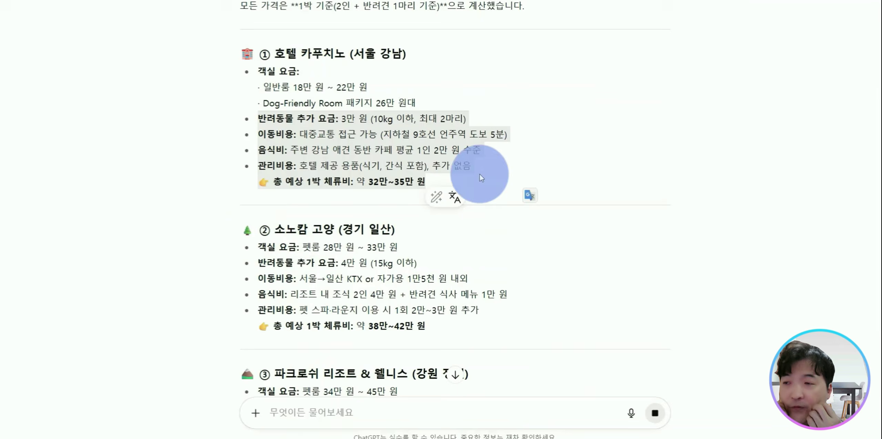
{"action": "left_click", "coordinate": [315, 186]}
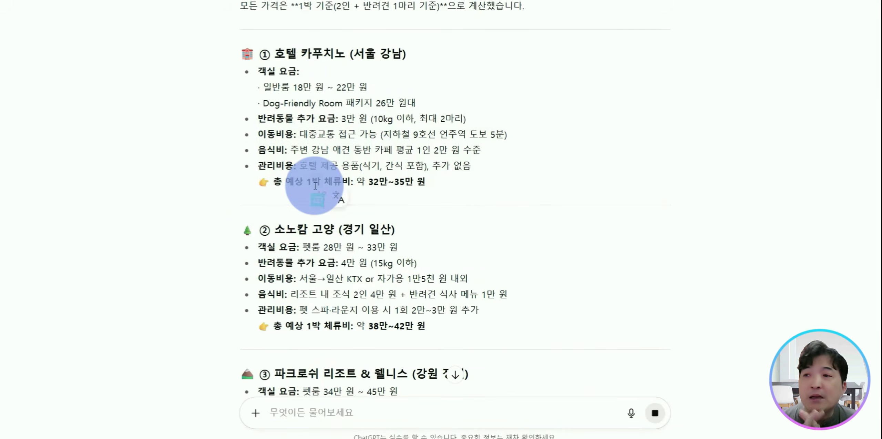
{"action": "left_click_drag", "start_coordinate": [259, 103], "coordinate": [415, 103]}
{"action": "left_click_drag", "start_coordinate": [254, 87], "coordinate": [395, 90]}
{"action": "left_click", "coordinate": [366, 147]}
{"action": "left_click_drag", "start_coordinate": [426, 182], "coordinate": [218, 109]}
{"action": "left_click", "coordinate": [635, 164]}
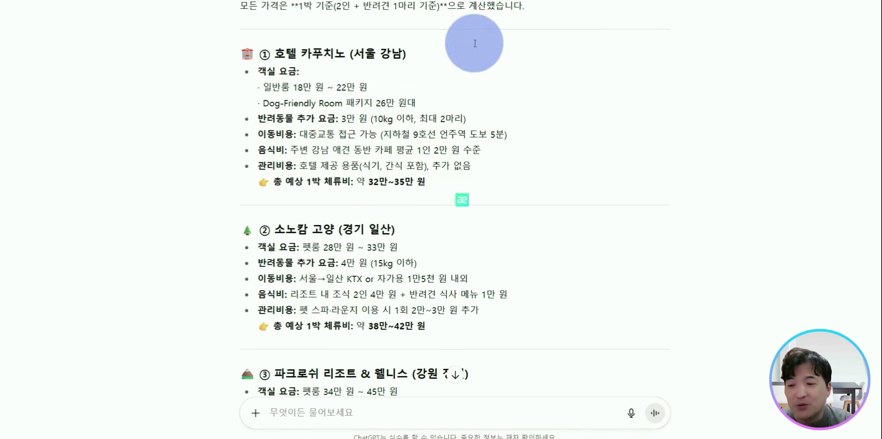
- Review the 소노캄 고양 room rate in the chatbot's answer and search Naver for "소노캄 고양 숙박비"
{"action": "left_click_drag", "start_coordinate": [275, 229], "coordinate": [333, 228]}
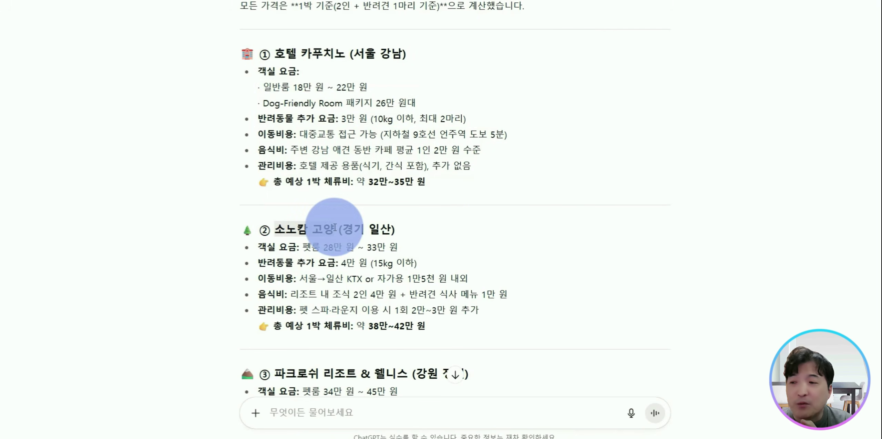
{"action": "left_click", "coordinate": [253, 303]}
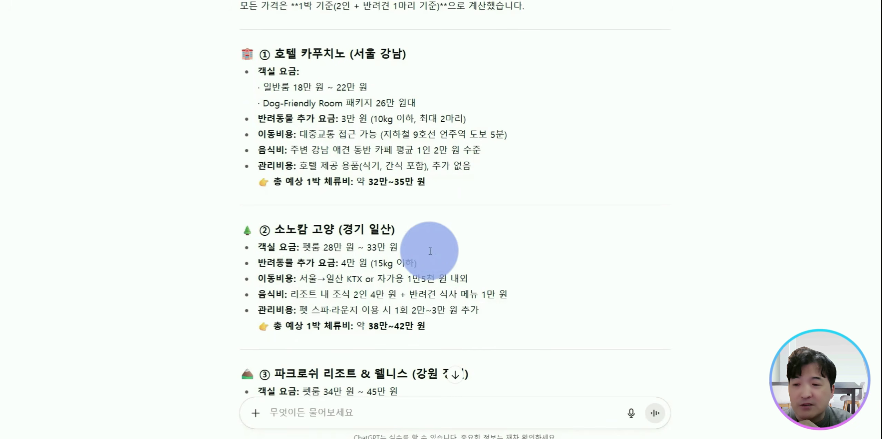
{"action": "left_click_drag", "start_coordinate": [429, 250], "coordinate": [261, 249]}
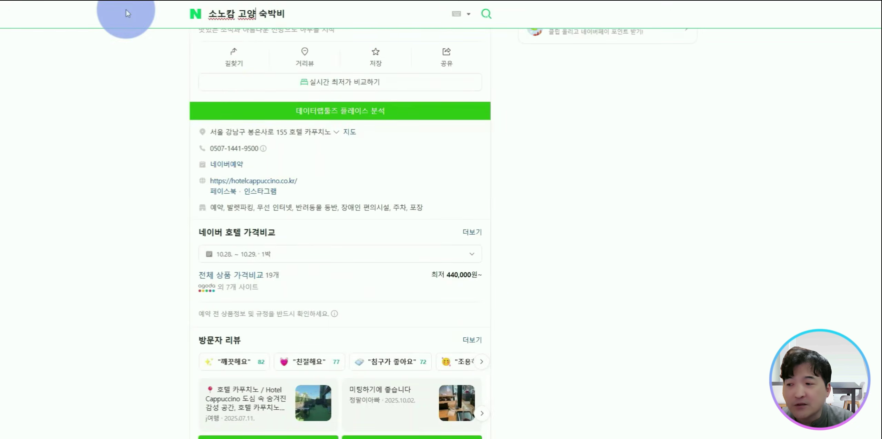
{"action": "scroll", "coordinate": [394, 256], "scroll_direction": "up", "scroll_amount": 5}
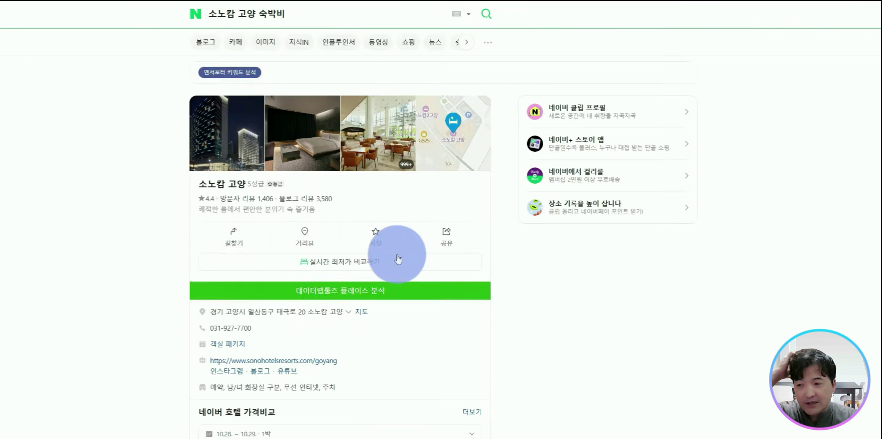
- Look up 소노캄 고양 room prices for a stay from October 30 to October 31, 2025
{"action": "scroll", "coordinate": [252, 315], "scroll_direction": "down", "scroll_amount": 4}
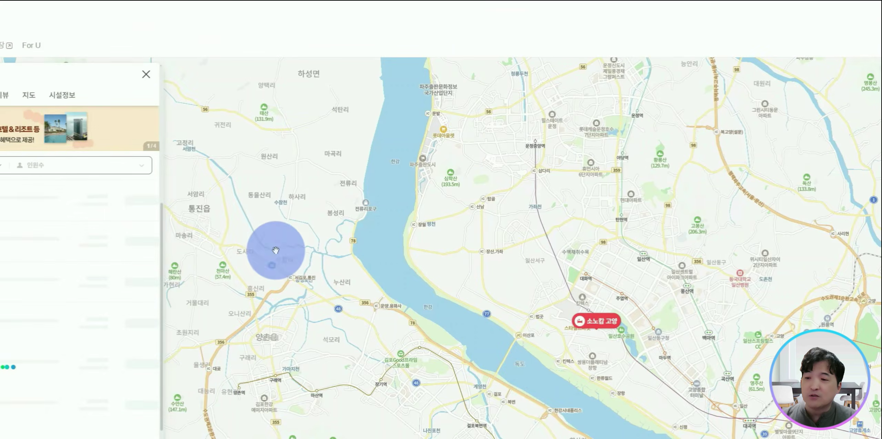
{"action": "left_click", "coordinate": [3, 165]}
{"action": "left_click", "coordinate": [51, 330]}
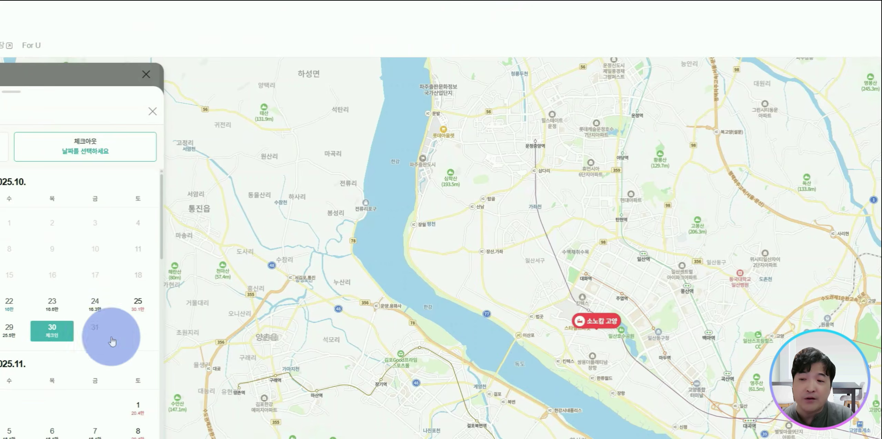
{"action": "left_click", "coordinate": [107, 337]}
{"action": "left_click", "coordinate": [144, 388]}
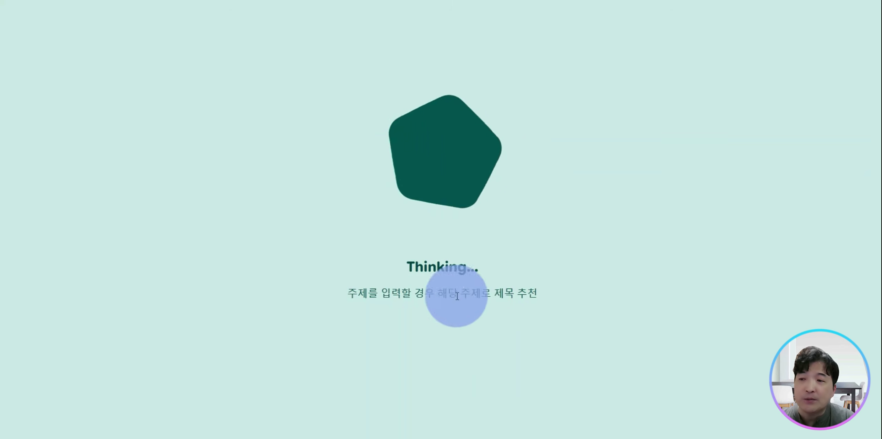
- In Opal's editor, request an edit generating 20 or more random AdSense-approval titles across various categories, based on recommended original Tistory blog topics
{"action": "triple_click", "coordinate": [455, 293]}
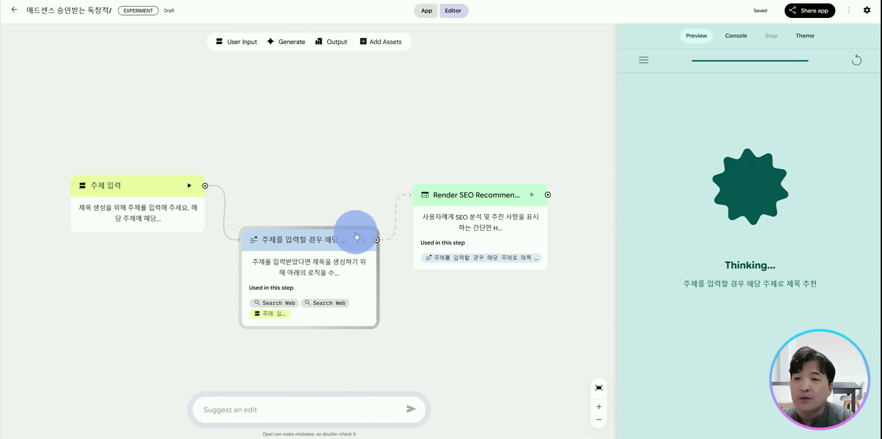
{"action": "left_click", "coordinate": [282, 410]}
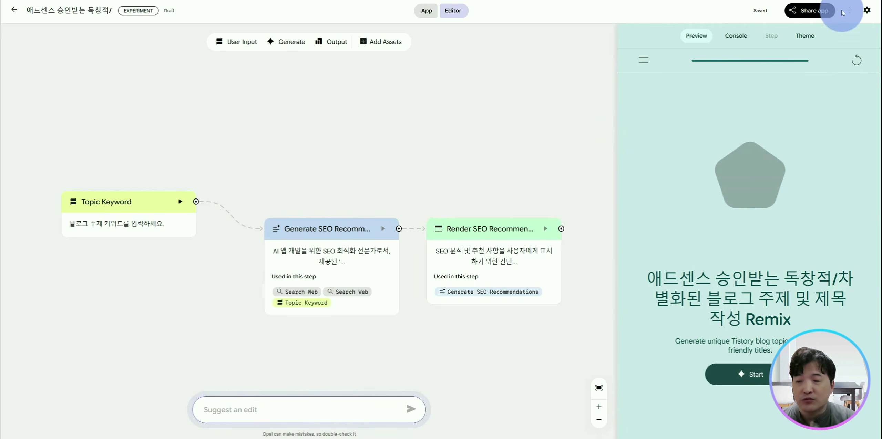
{"action": "type", "text": "앤드센스 승인을 받기위한 다양한 분류에서 랜덤으로 20개 이상의 제목을 생성해주세요."}
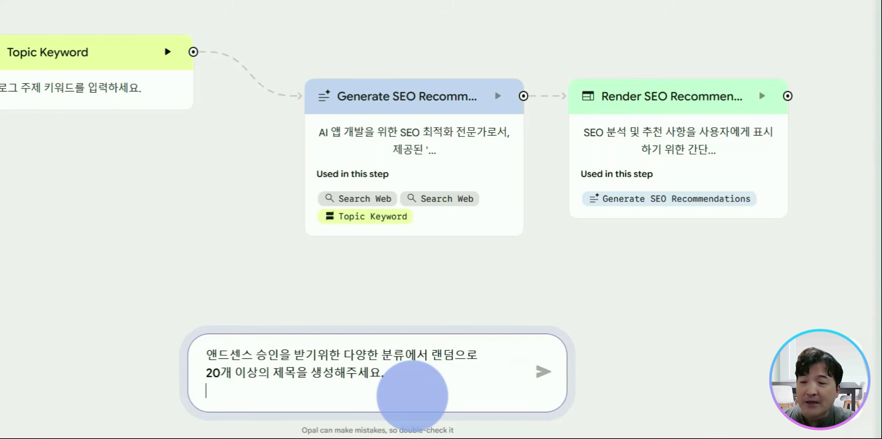
{"action": "key", "text": "ctrl+v"}
{"action": "scroll", "coordinate": [419, 370], "scroll_direction": "up", "scroll_amount": 2}
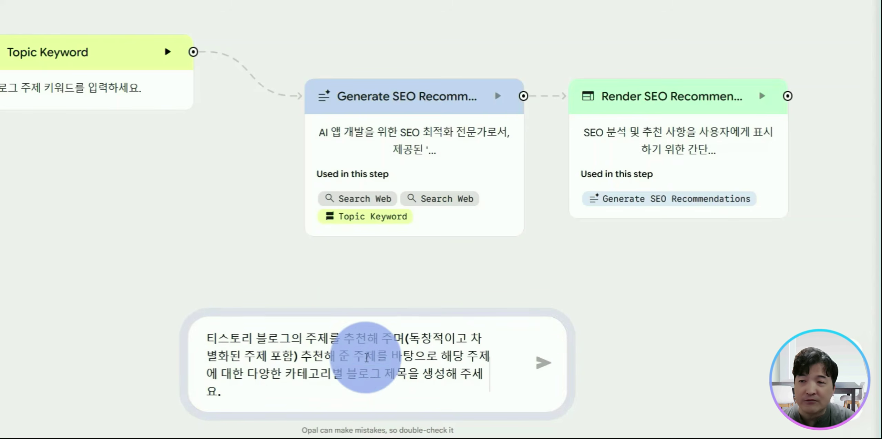
{"action": "double_click", "coordinate": [366, 356]}
{"action": "scroll", "coordinate": [366, 358], "scroll_direction": "up", "scroll_amount": 1}
{"action": "left_click", "coordinate": [549, 363]}
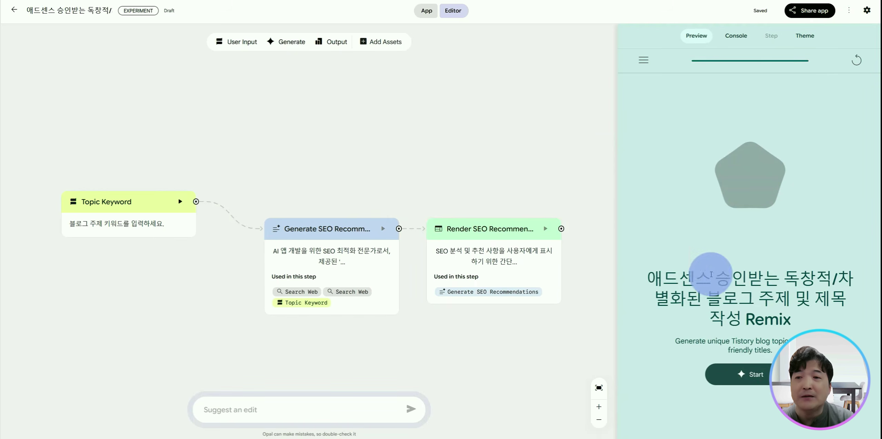
- Examine the remixed Opal app's title and compare the editor workflow with the app view while title recommendations are generated
{"action": "left_click_drag", "start_coordinate": [632, 277], "coordinate": [858, 348]}
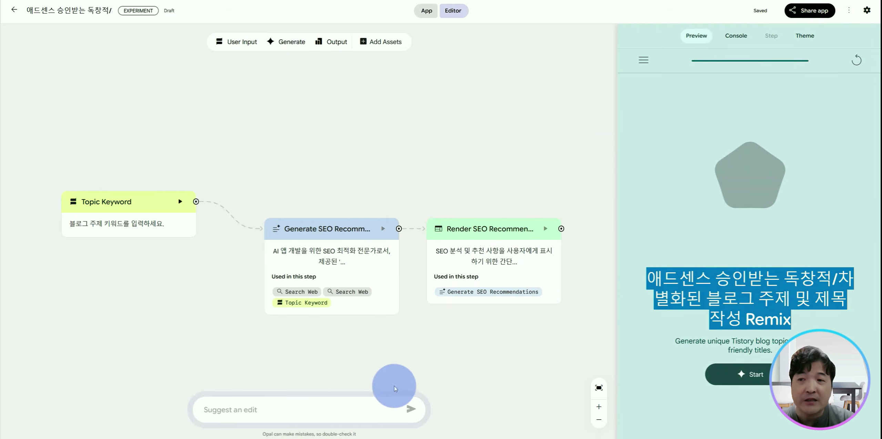
{"action": "left_click", "coordinate": [284, 411]}
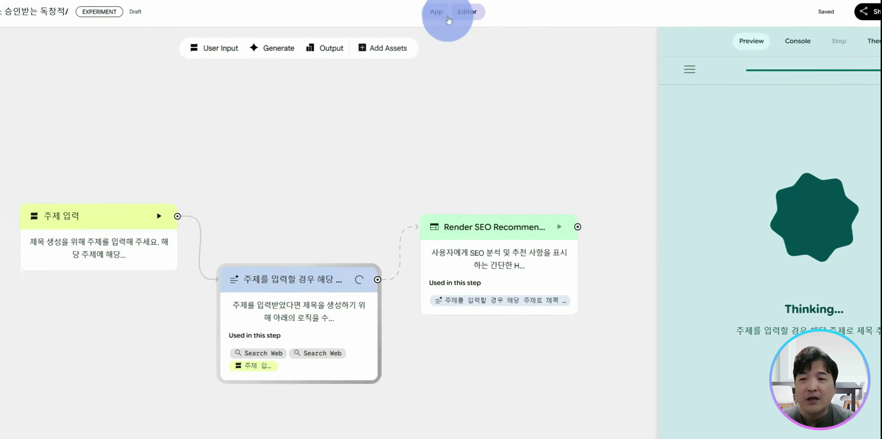
{"action": "left_click", "coordinate": [448, 14]}
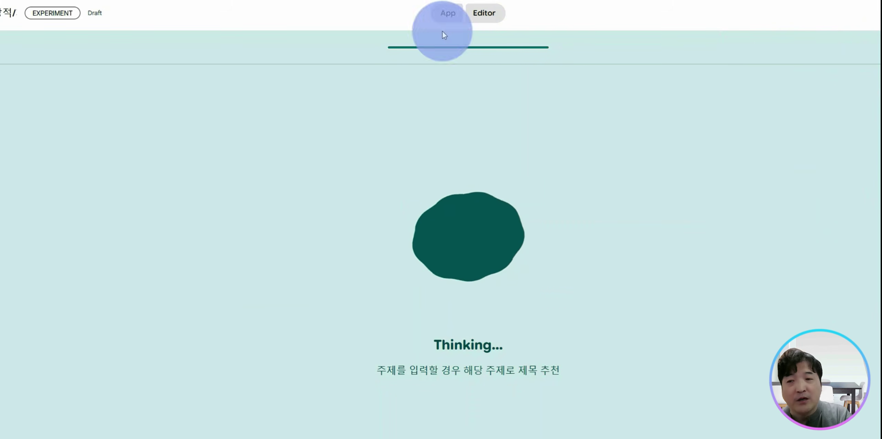
{"action": "left_click", "coordinate": [490, 14]}
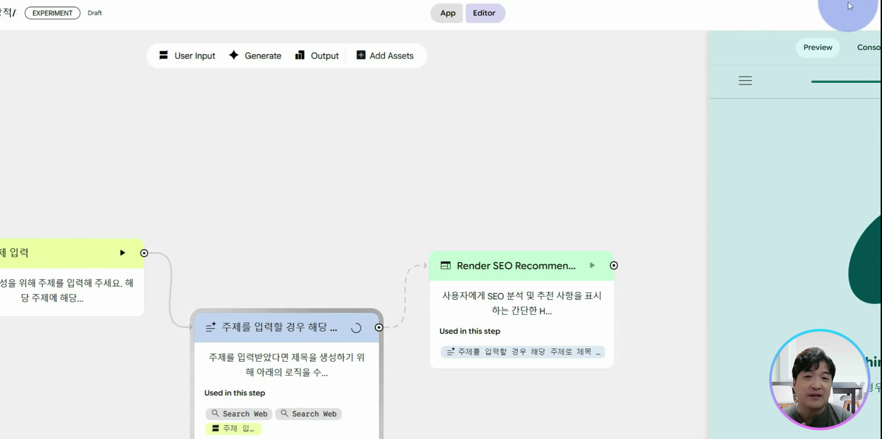
{"action": "left_click", "coordinate": [454, 14]}
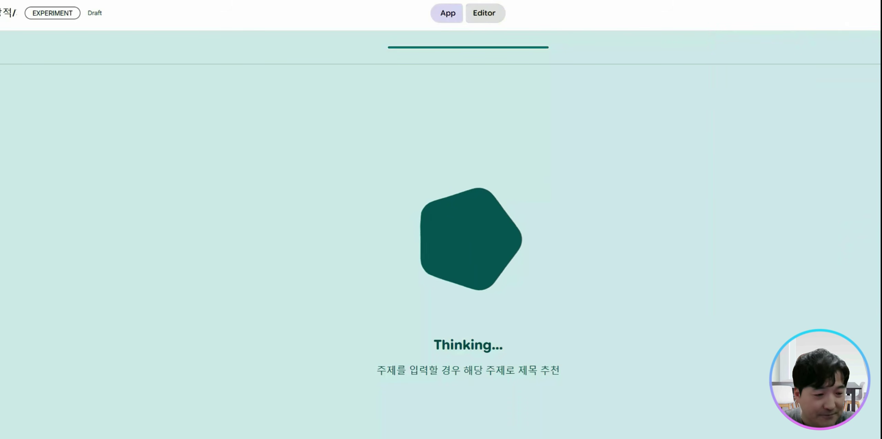